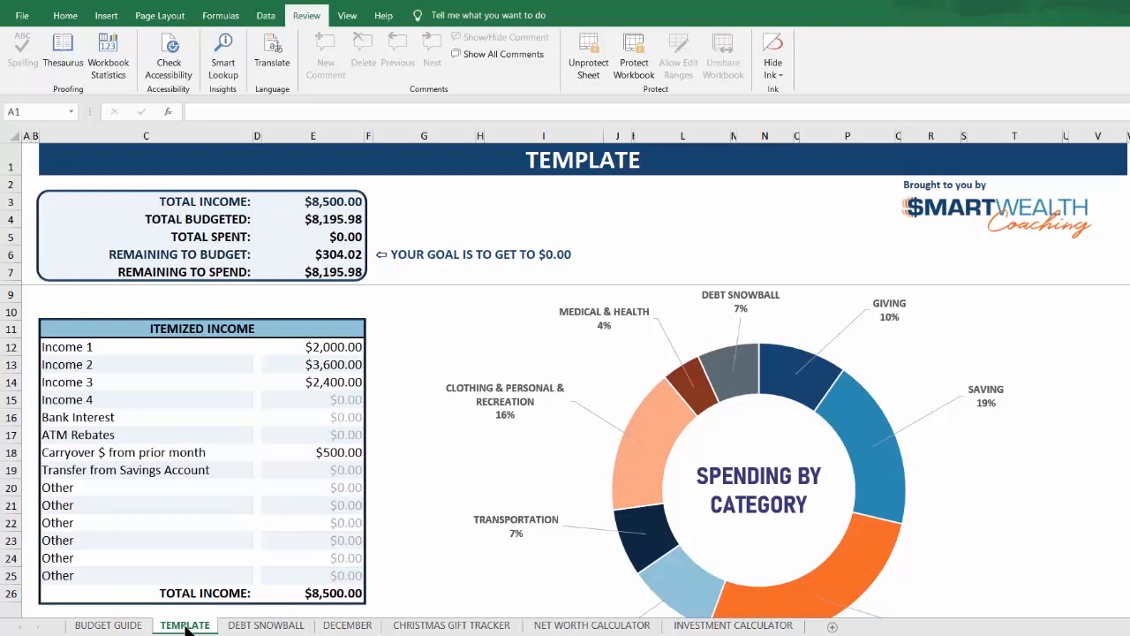
Step: Review the directions, tips and category tables throughout the BUDGET GUIDE sheet, from the income summary down to the Debt Snowball section and closing notes
left_click(107, 626)
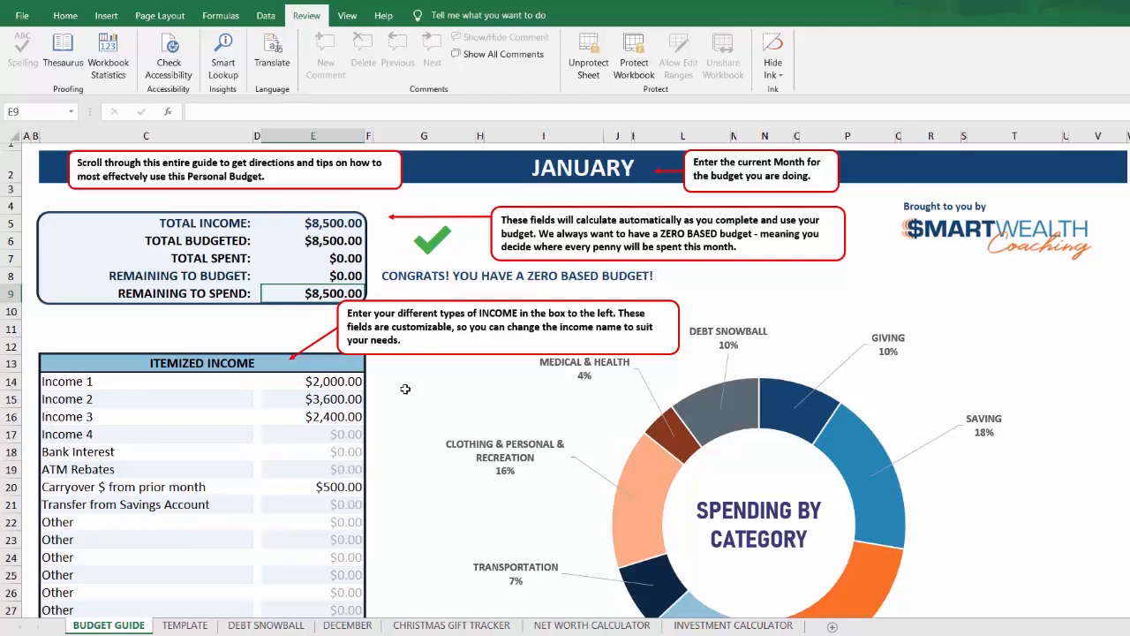
scroll(405, 389, "down", 3)
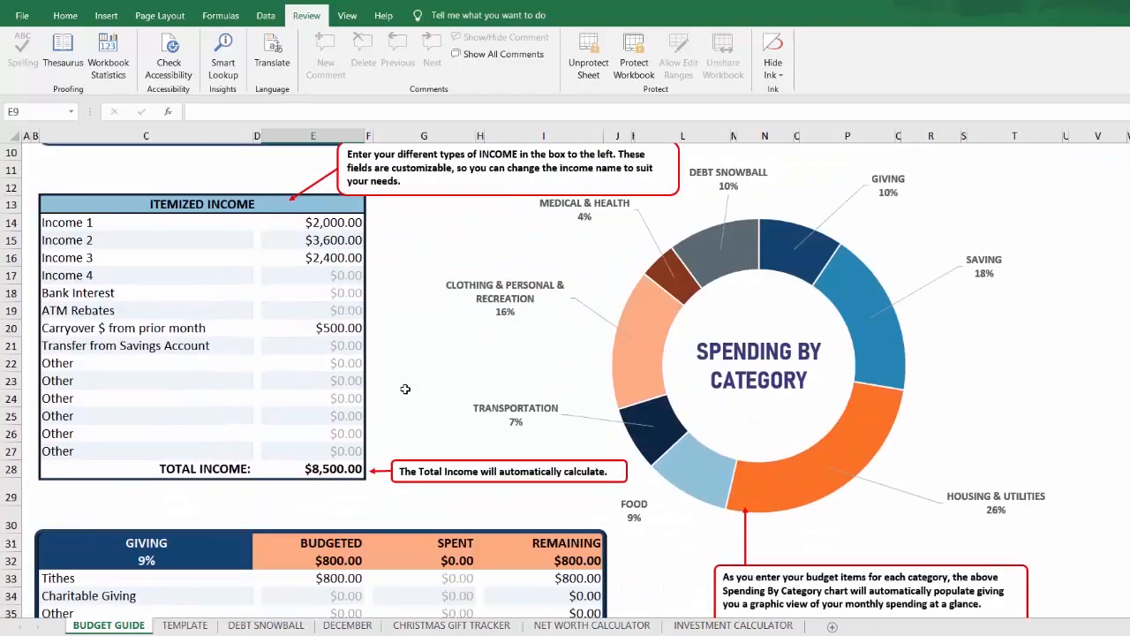
scroll(405, 388, "down", 5)
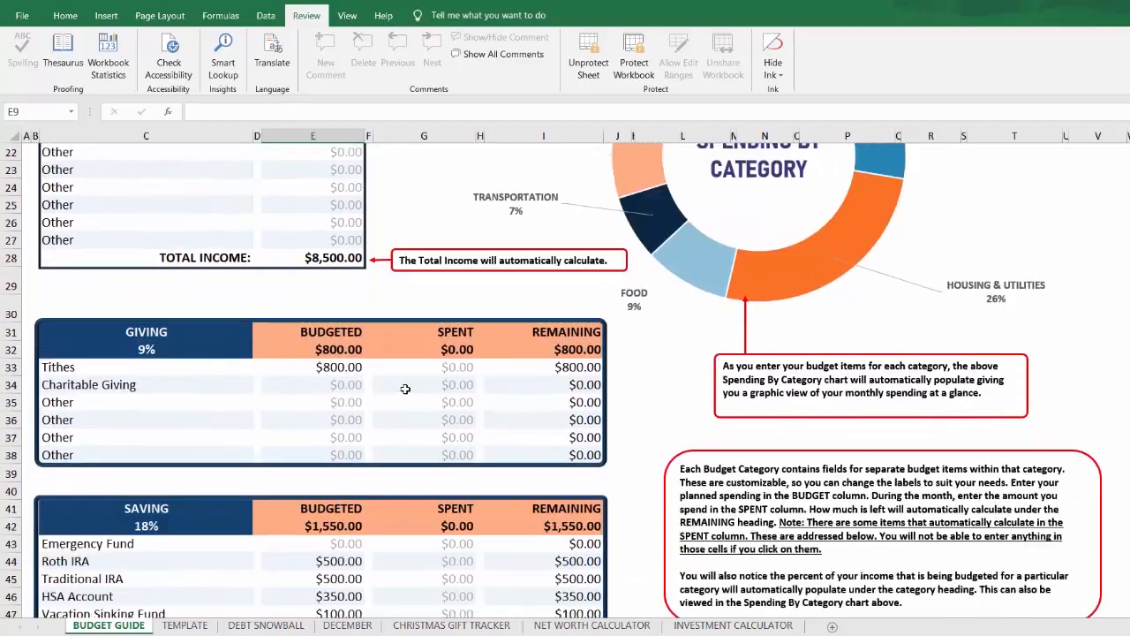
scroll(406, 389, "down", 2)
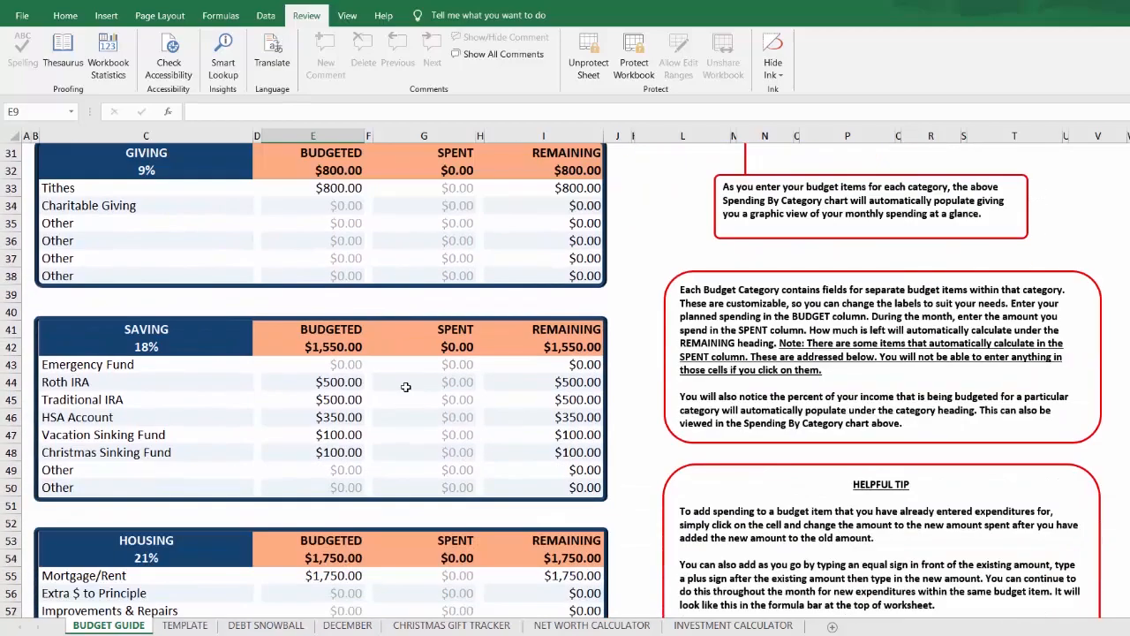
scroll(405, 387, "down", 5)
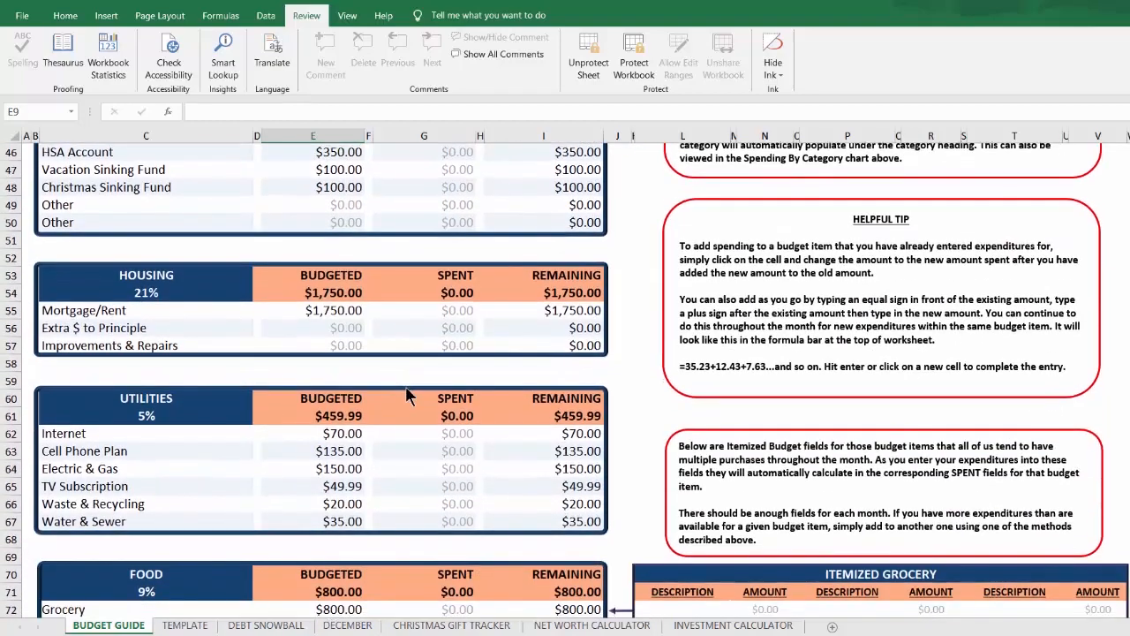
scroll(406, 390, "down", 3)
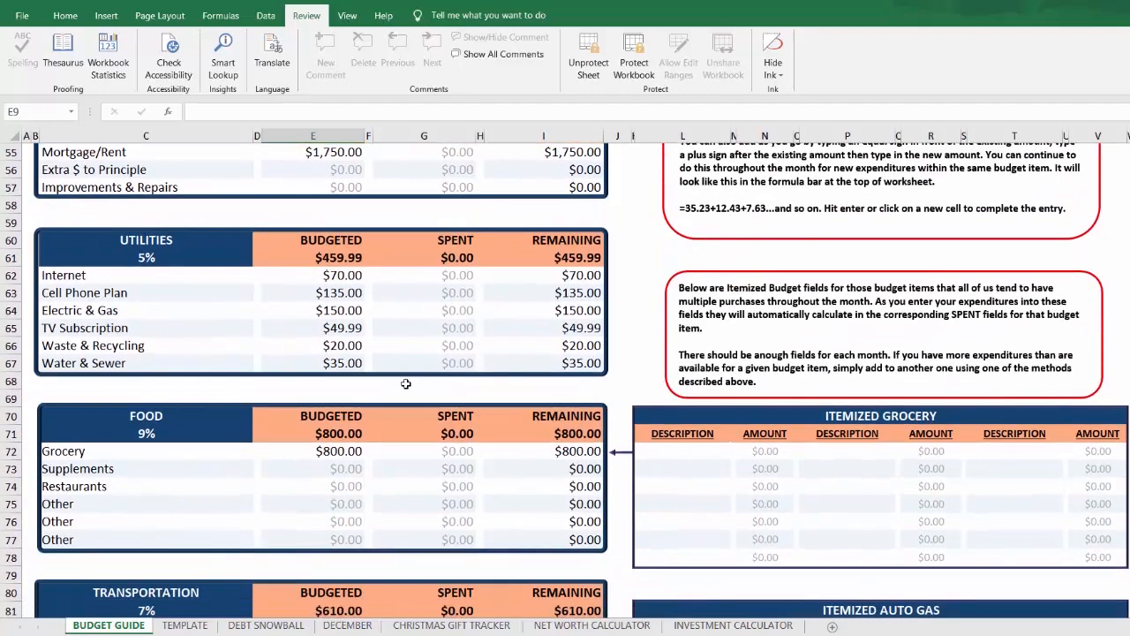
scroll(405, 383, "down", 6)
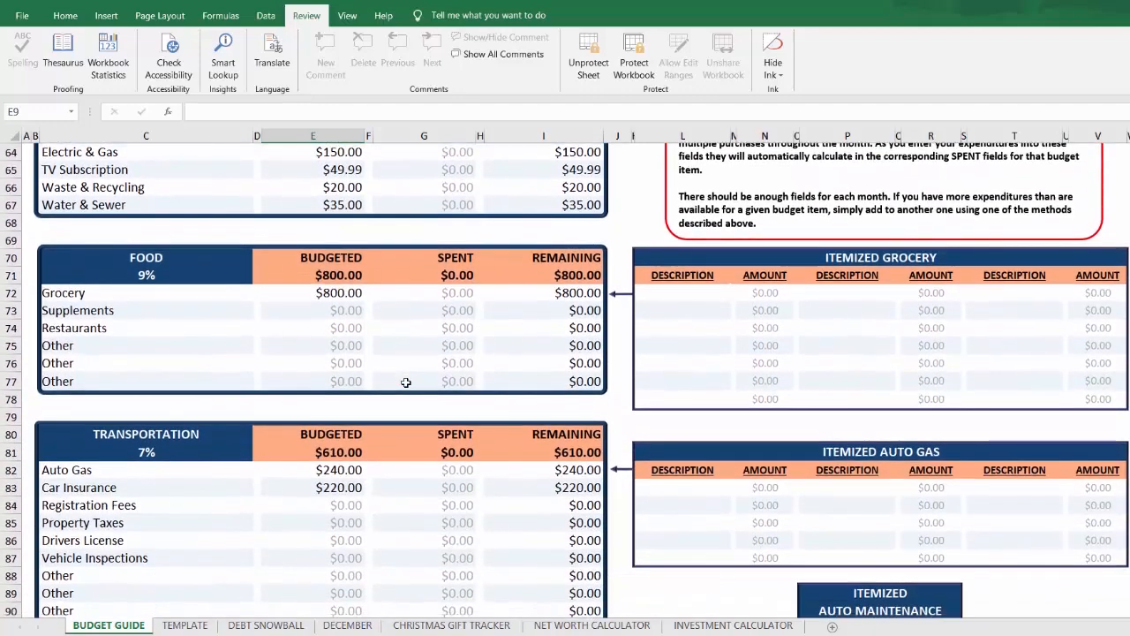
scroll(405, 382, "down", 8)
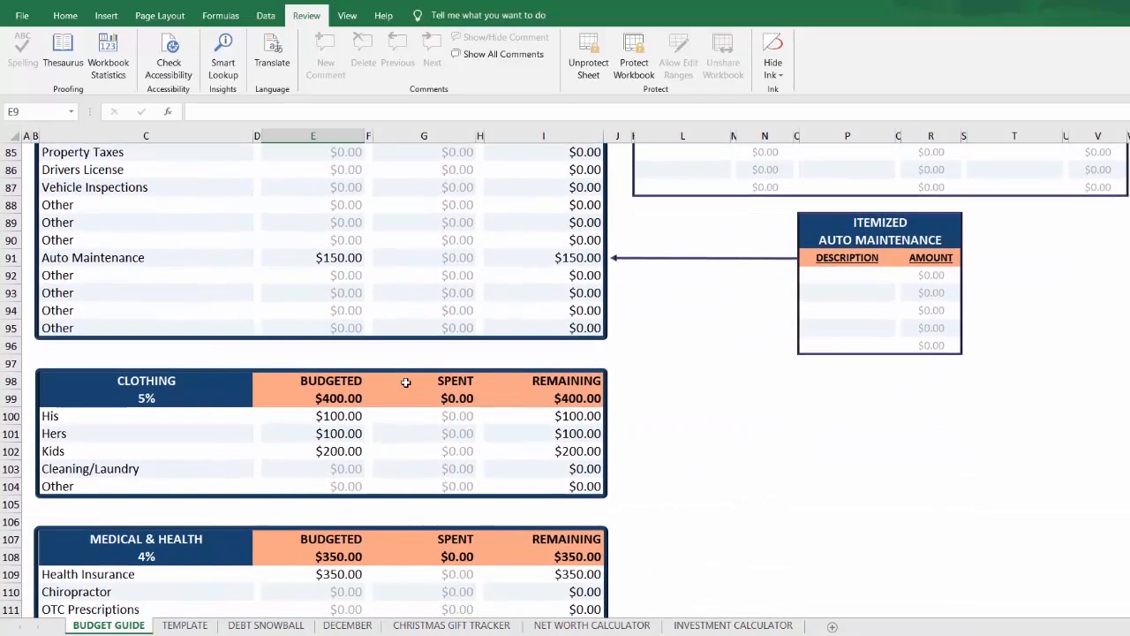
scroll(405, 385, "down", 8)
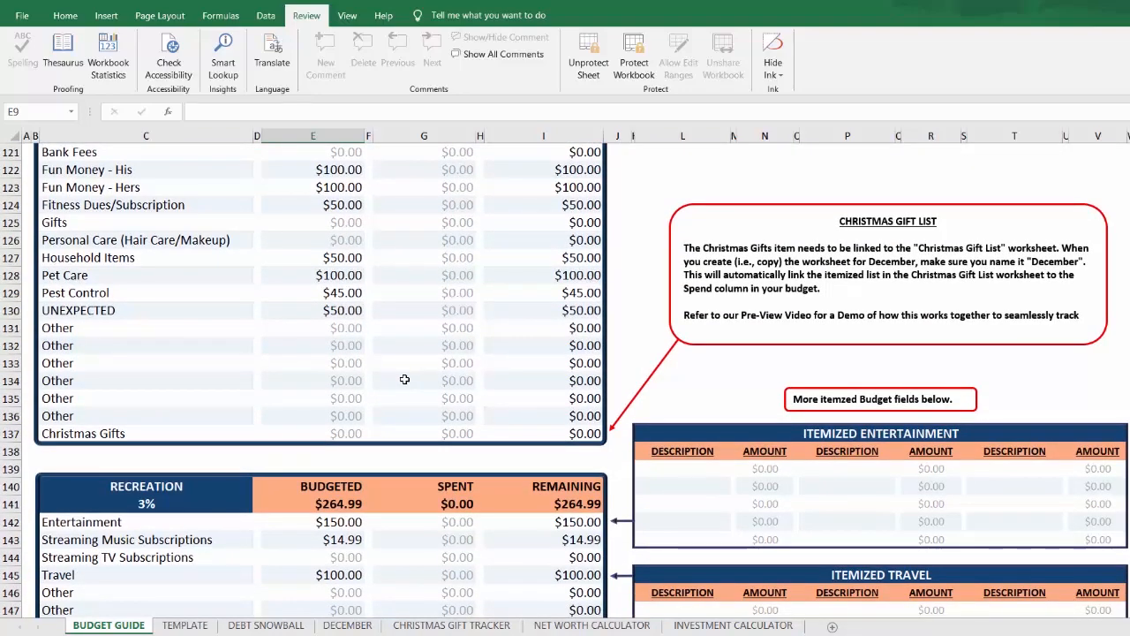
scroll(406, 380, "down", 3)
scroll(404, 380, "down", 10)
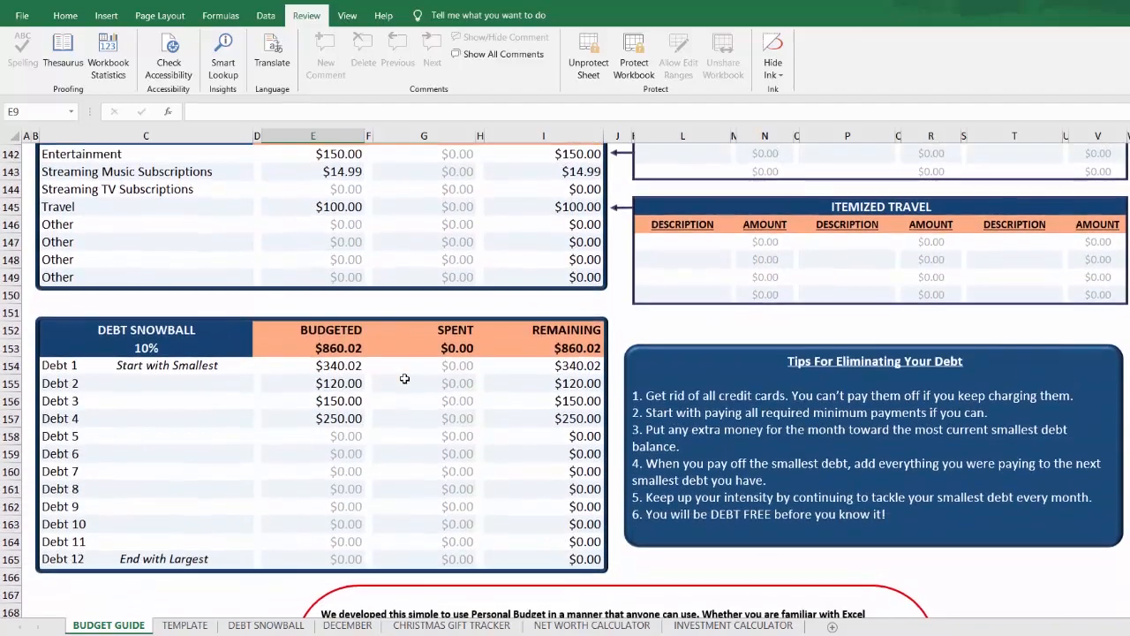
scroll(405, 380, "down", 1)
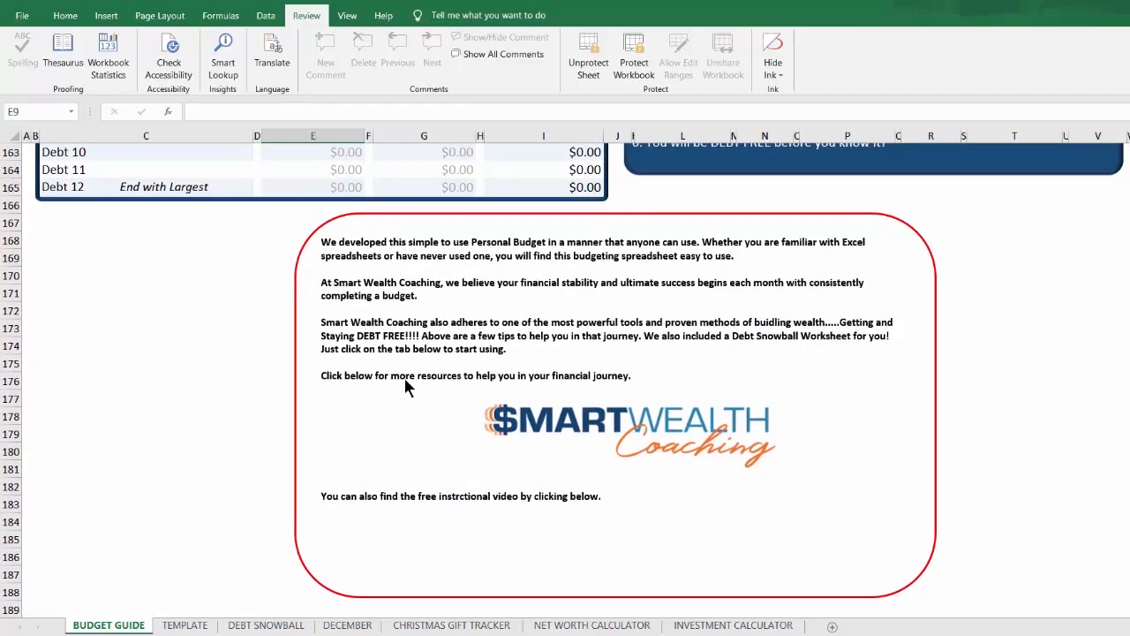
scroll(404, 377, "up", 9)
scroll(404, 377, "up", 20)
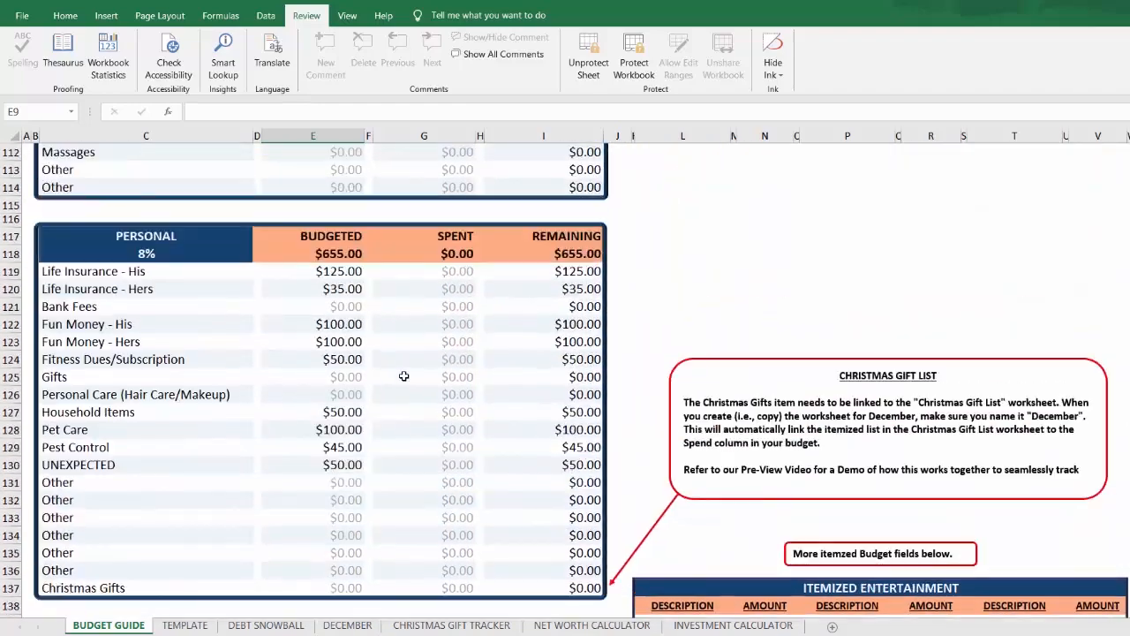
scroll(402, 375, "up", 20)
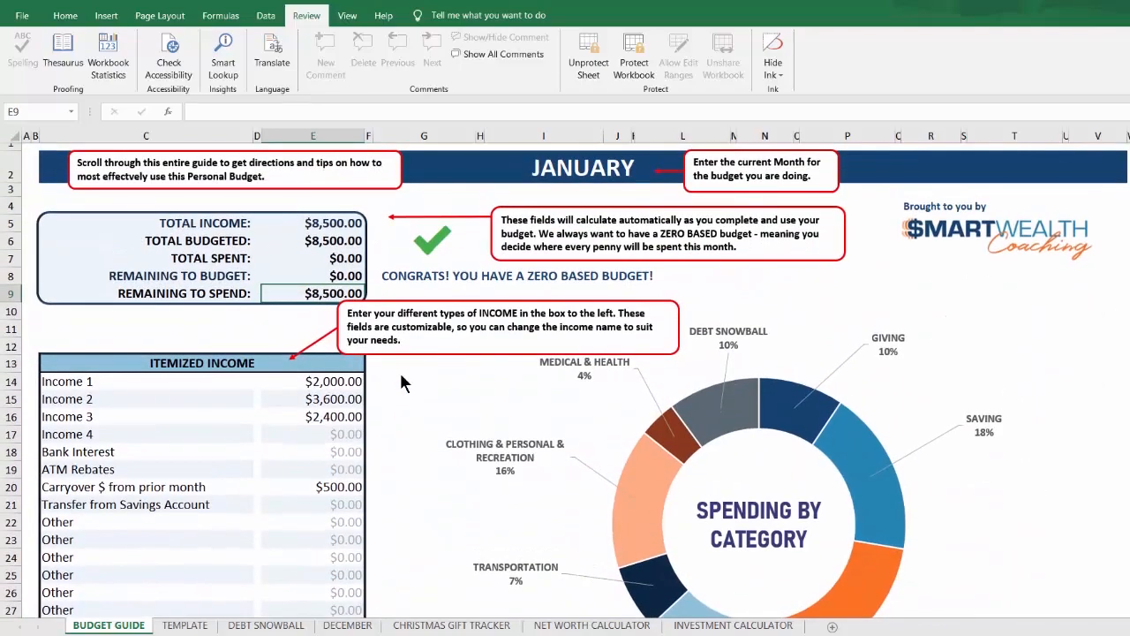
Step: Create a copy of the TEMPLATE sheet within the same workbook, placed before the DEBT SNOWBALL sheet
left_click(181, 625)
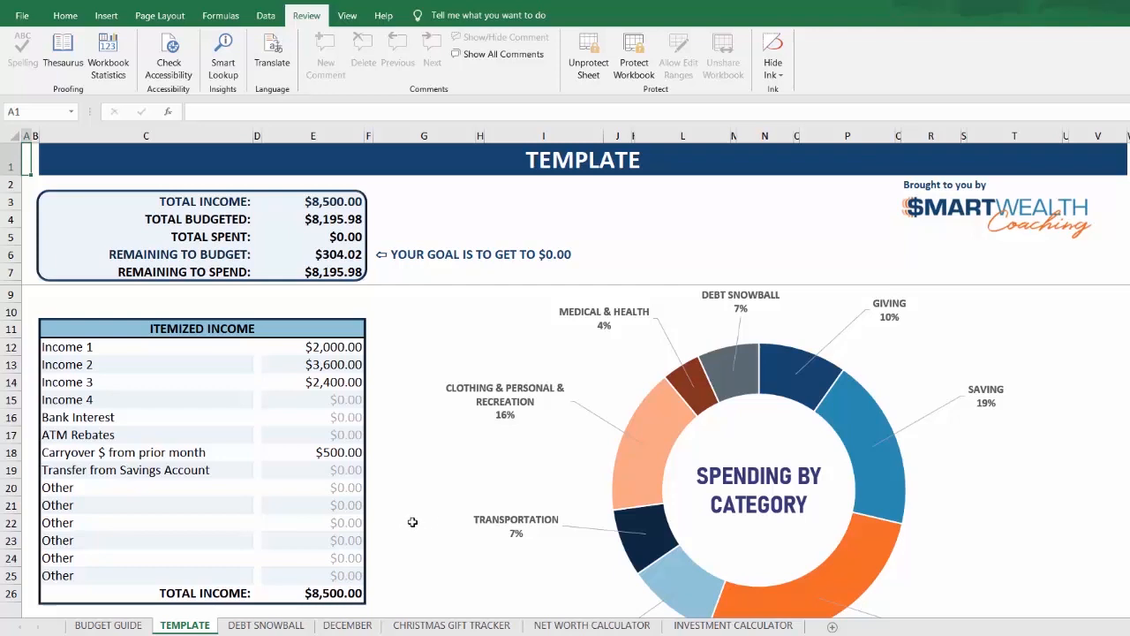
right_click(184, 628)
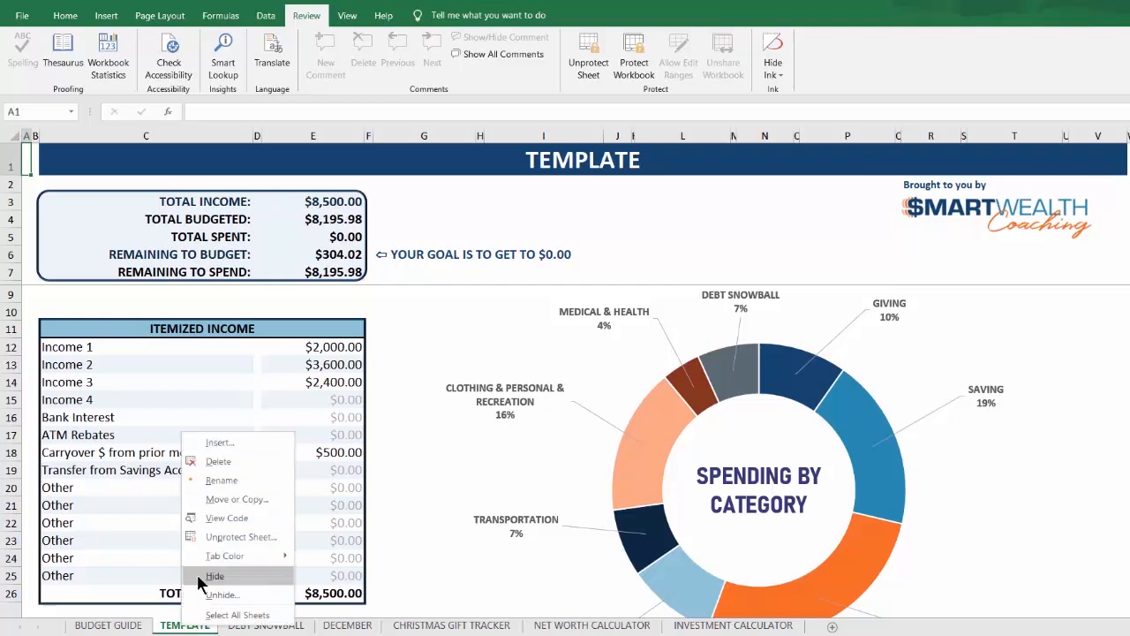
left_click(229, 502)
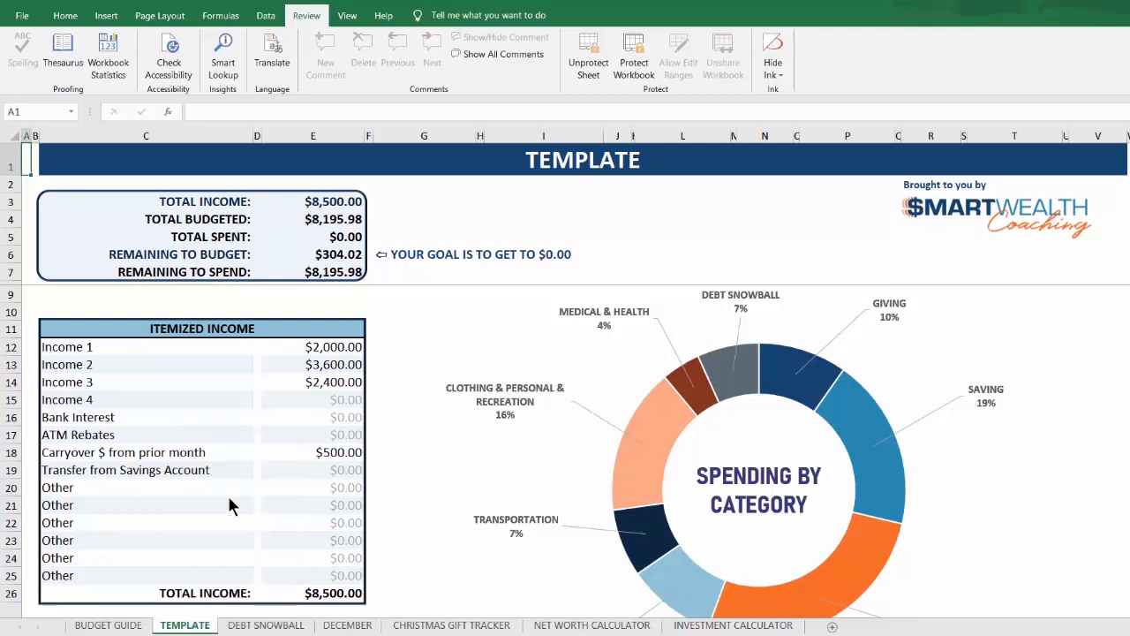
left_click(118, 556)
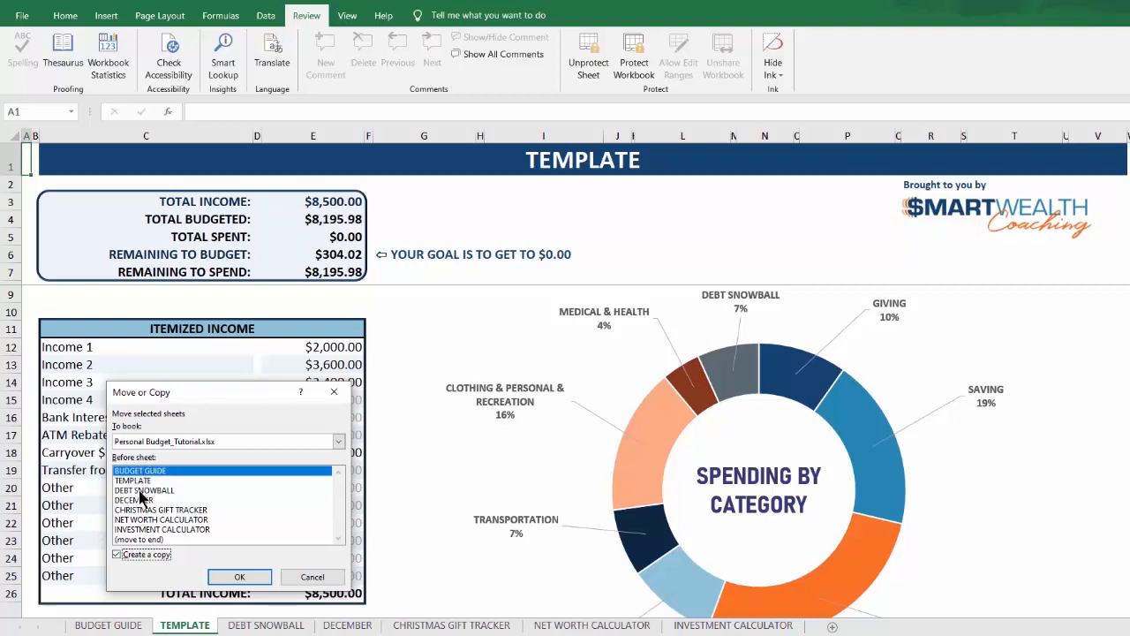
left_click(140, 491)
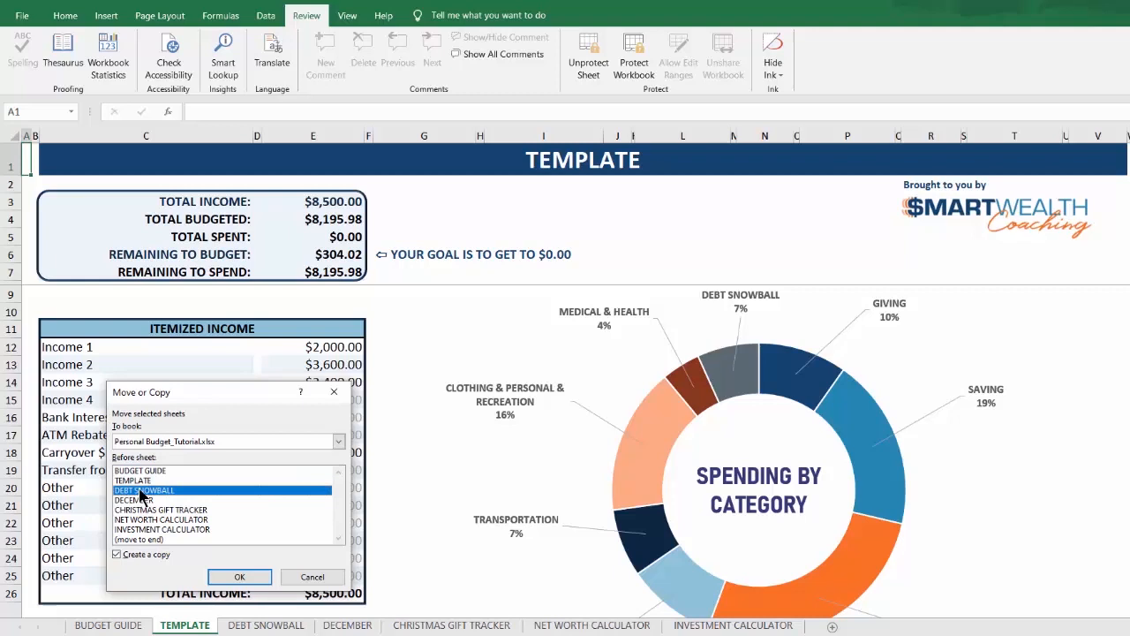
left_click(243, 579)
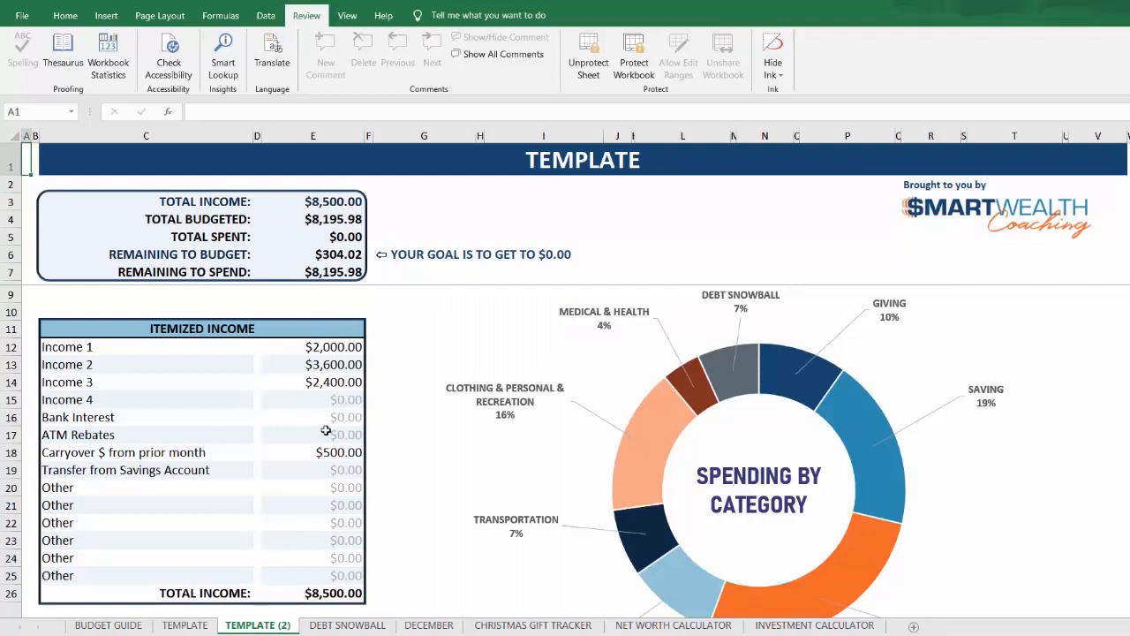
Step: Rename the copied template sheet as JANUARY
scroll(335, 436, "down", 1)
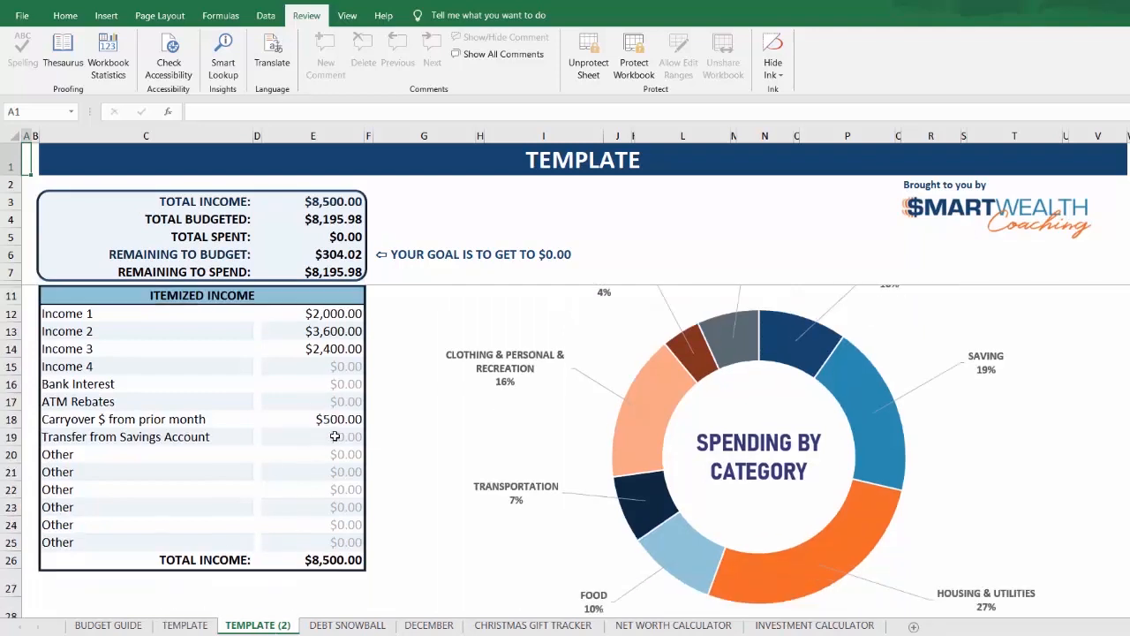
scroll(335, 436, "down", 1)
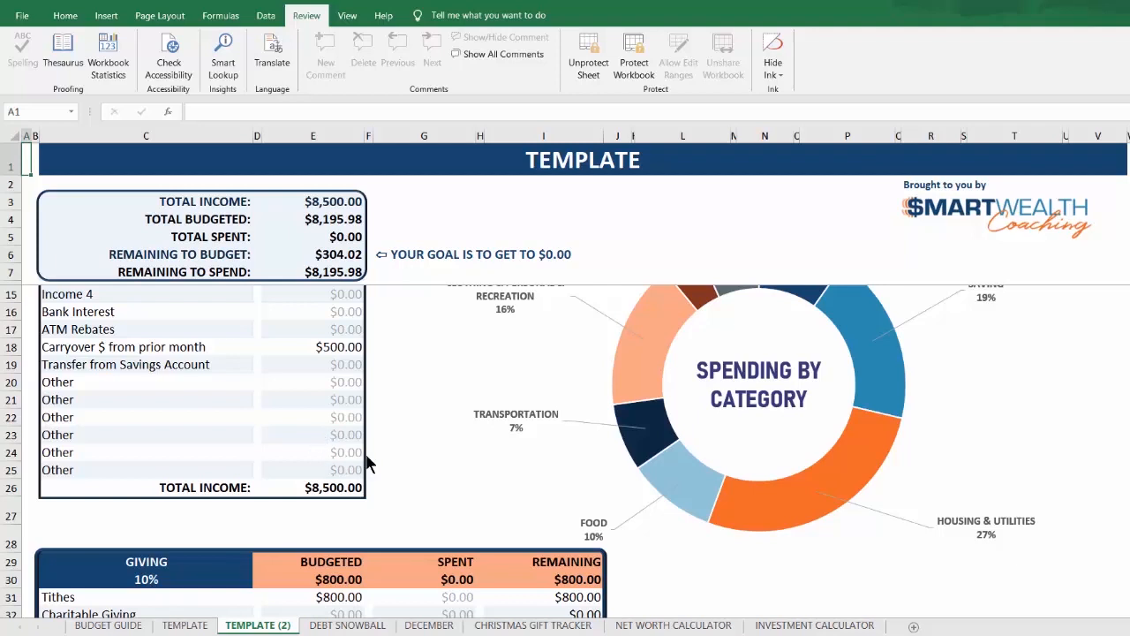
right_click(264, 625)
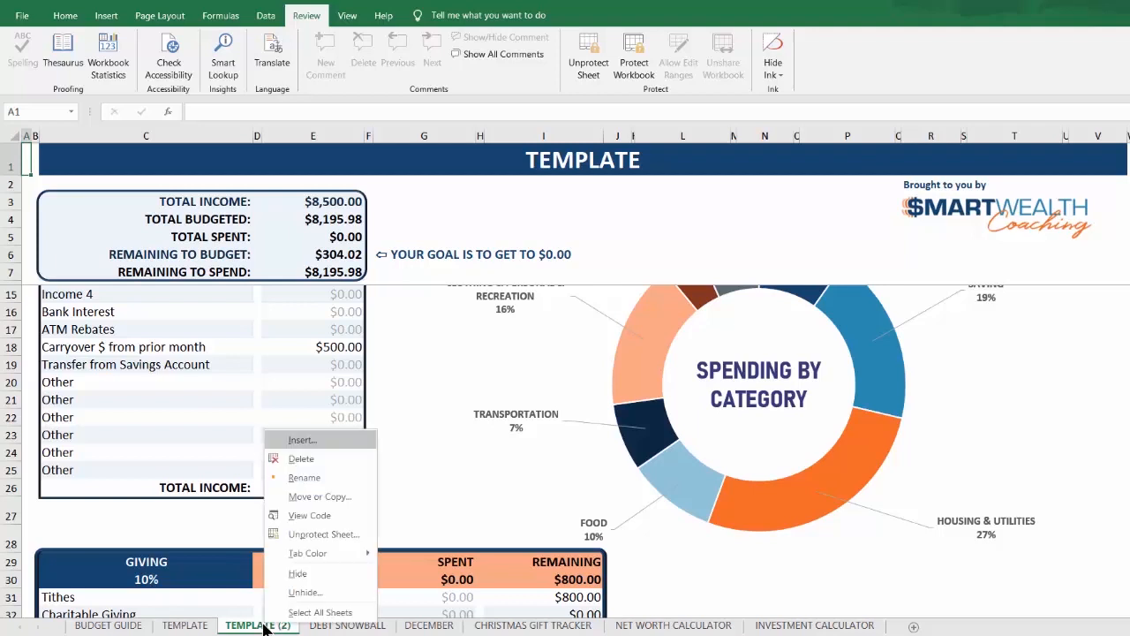
left_click(310, 478)
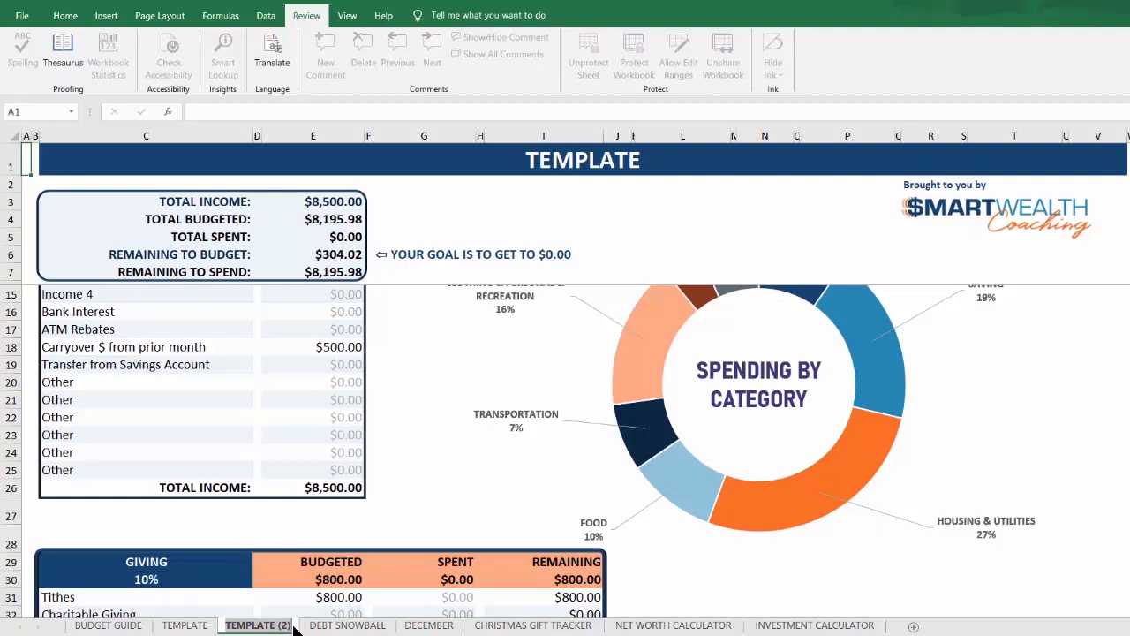
type("JANUARY")
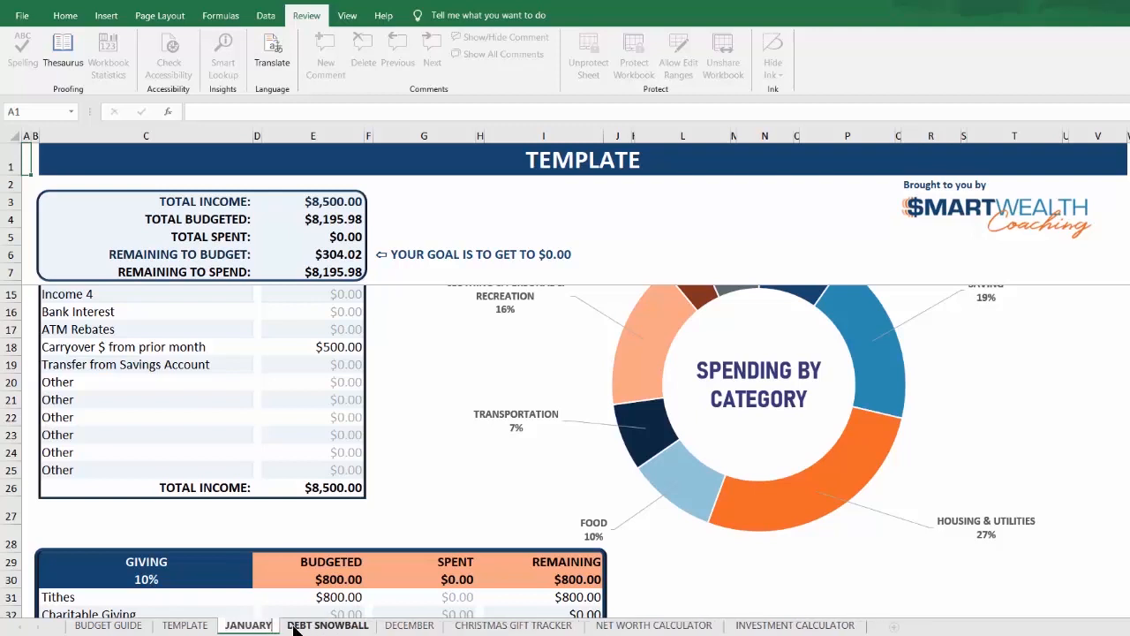
key("Return")
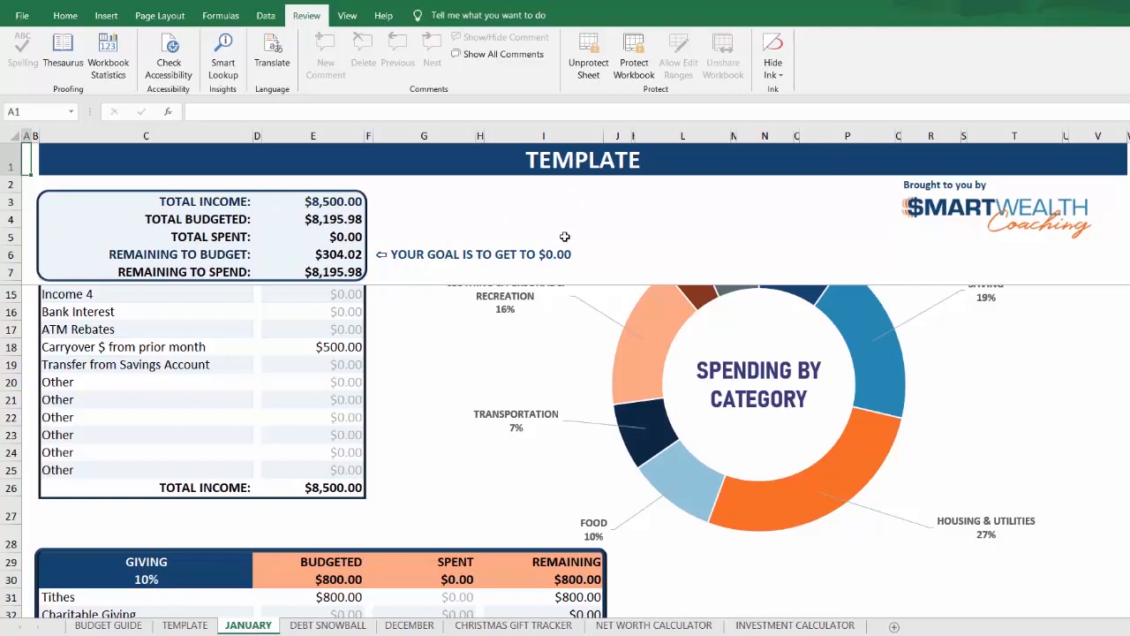
Step: Change the title banner of the January sheet to JANUARY
scroll(569, 309, "up", 2)
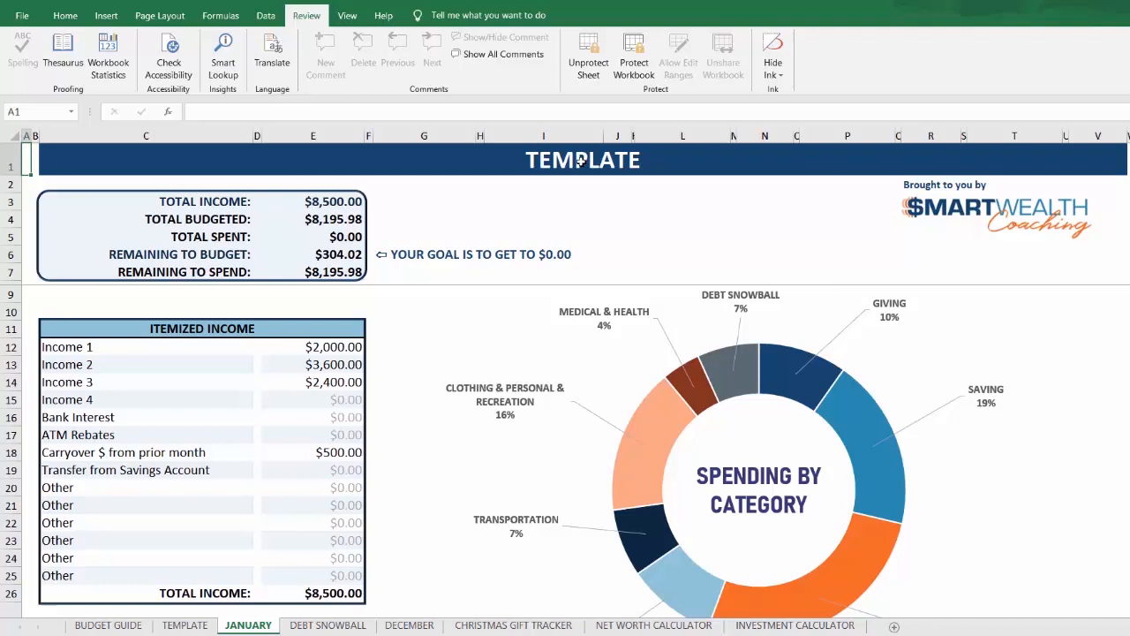
left_click(581, 160)
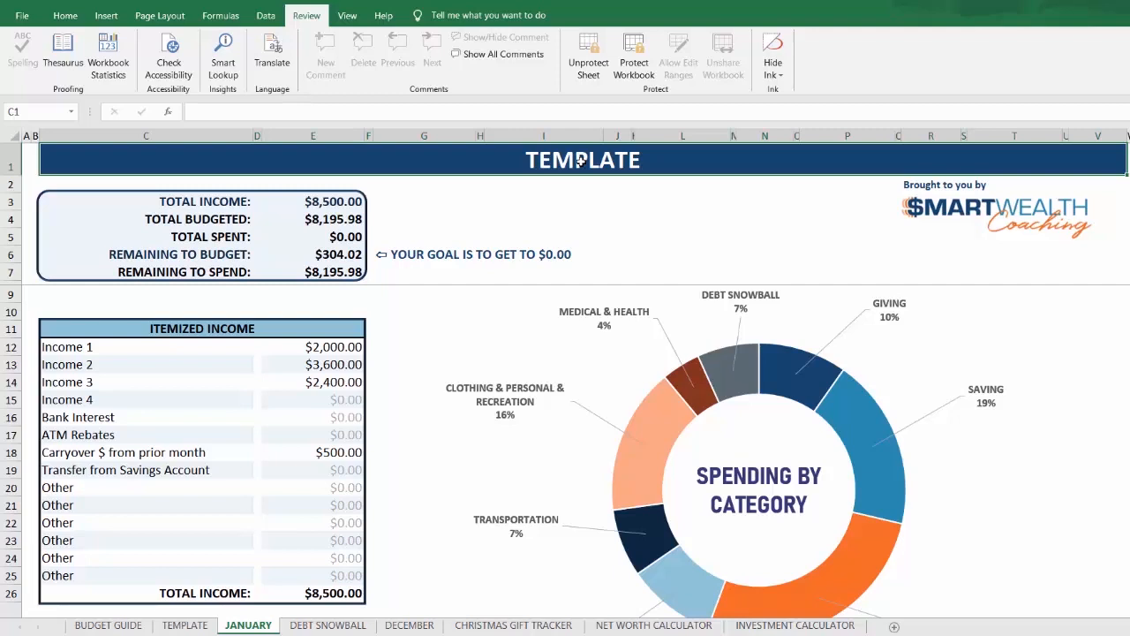
type("JANUARY")
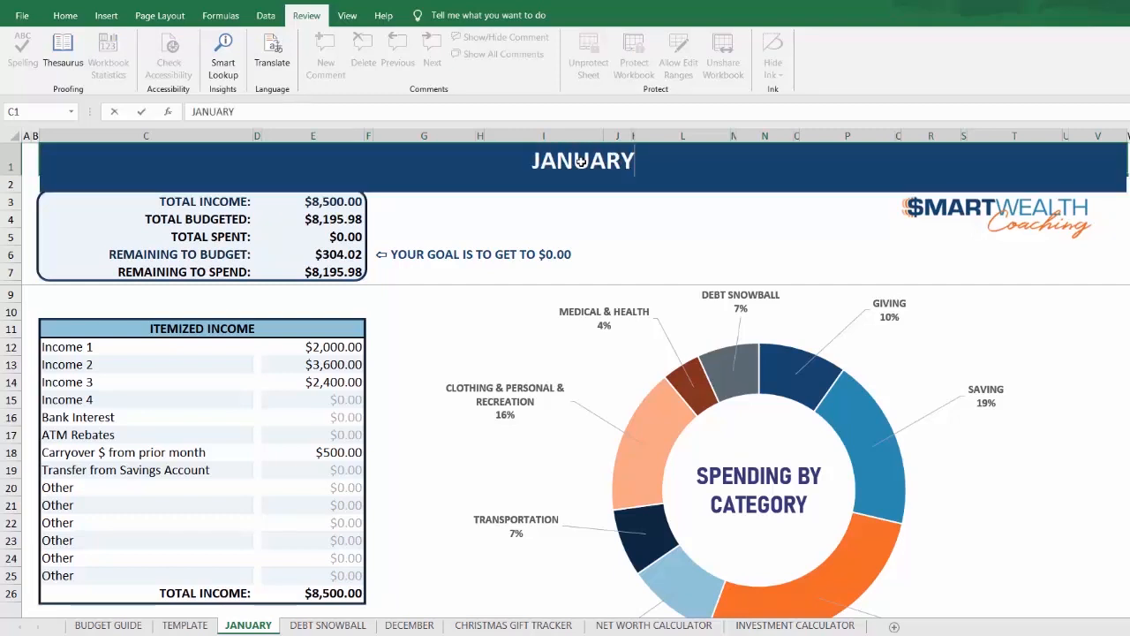
key("Return")
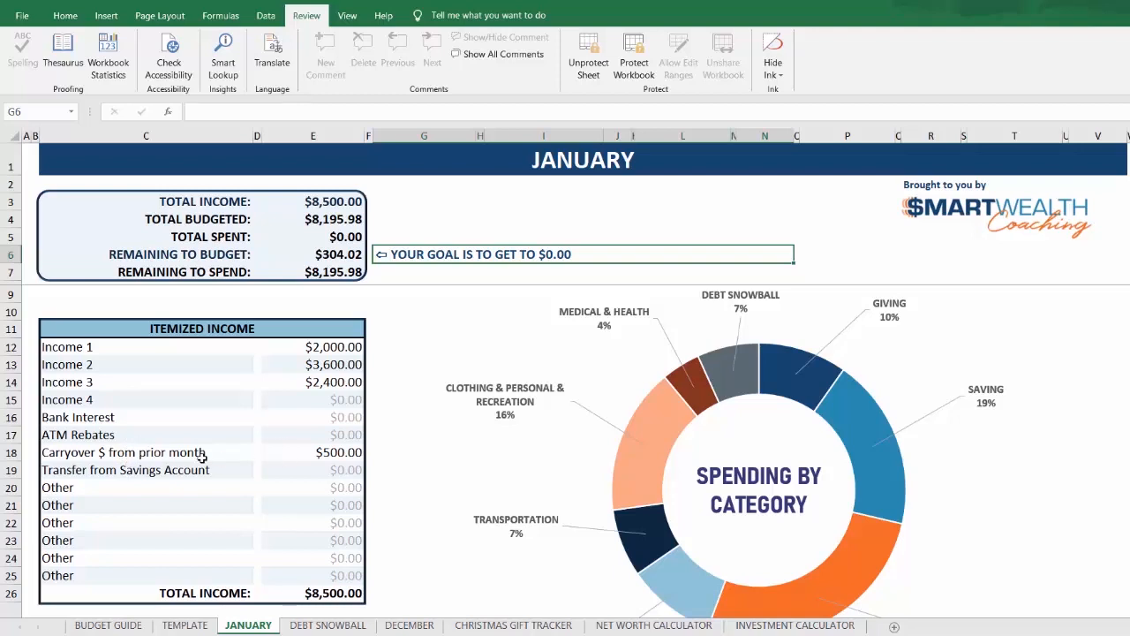
left_click(158, 456)
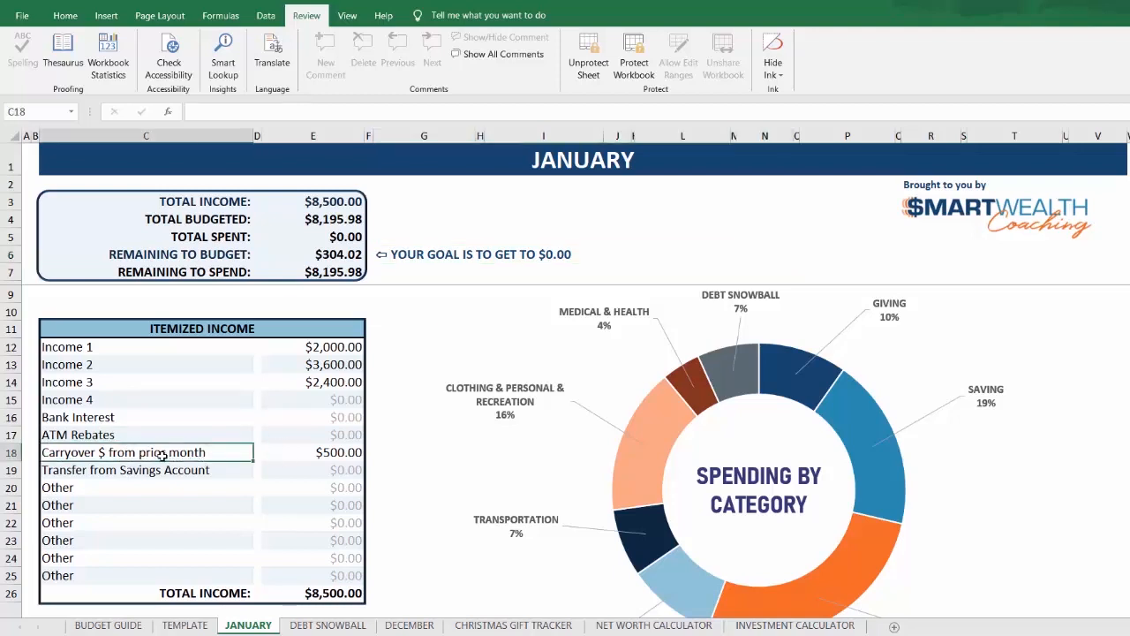
left_click(338, 451)
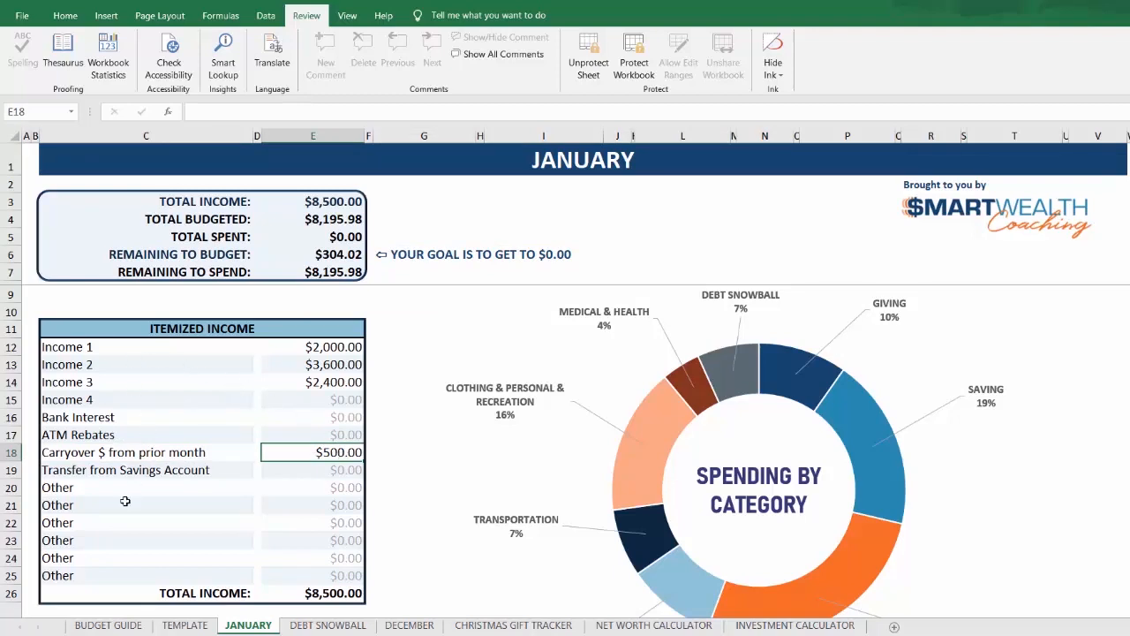
Step: Relabel the Income 1 entry in the Itemized Income table as "Your Income"
left_click(94, 348)
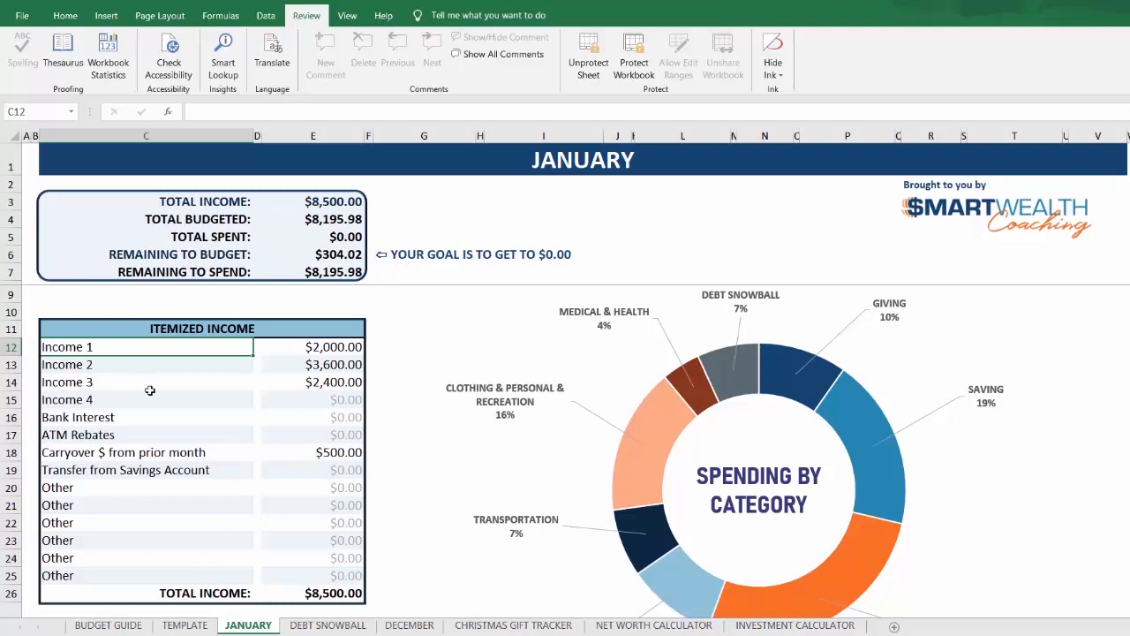
type("Y")
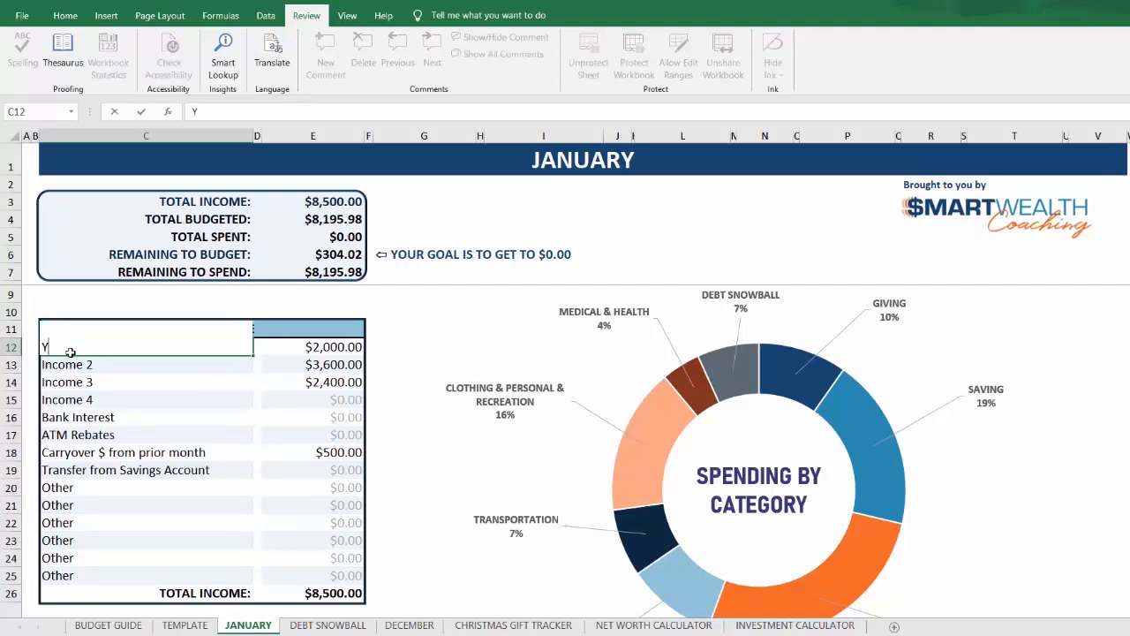
type("our Income")
key("Return")
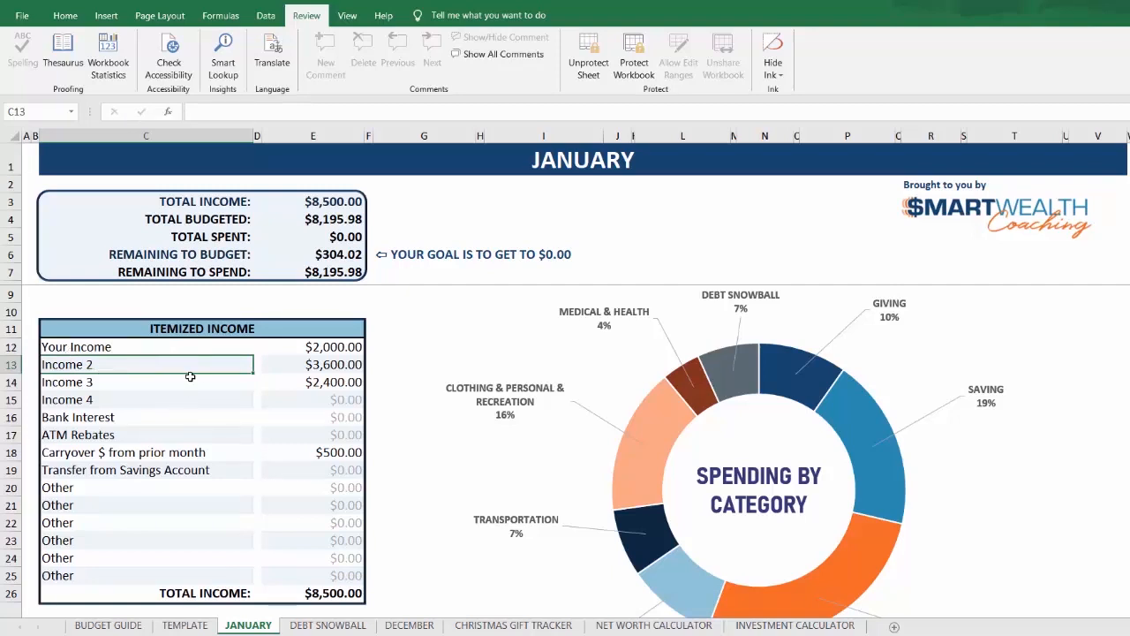
left_click(320, 349)
left_click(321, 367)
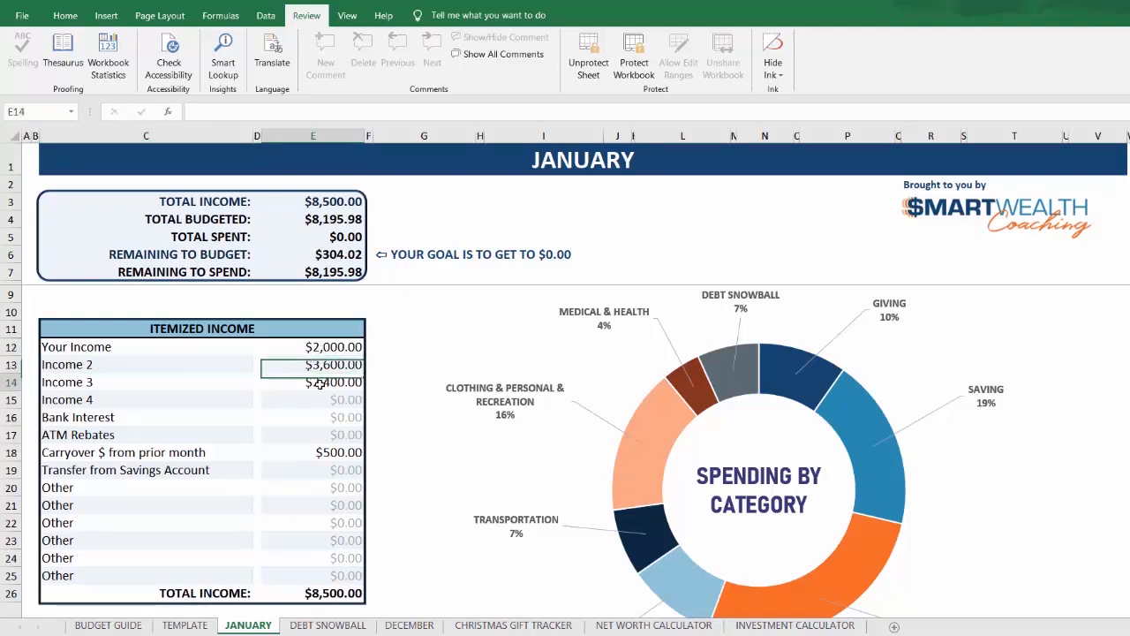
Step: Review the itemized income amounts, the total income figures, and the Giving and Saving categories on the January sheet
left_click(321, 385)
left_click(318, 406)
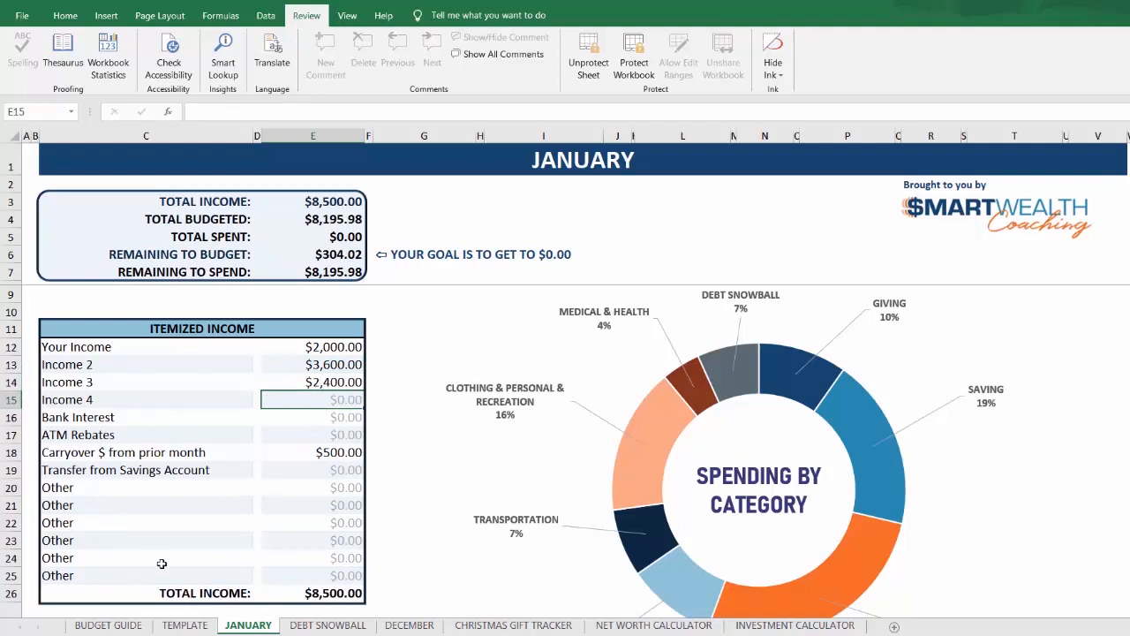
left_click(342, 596)
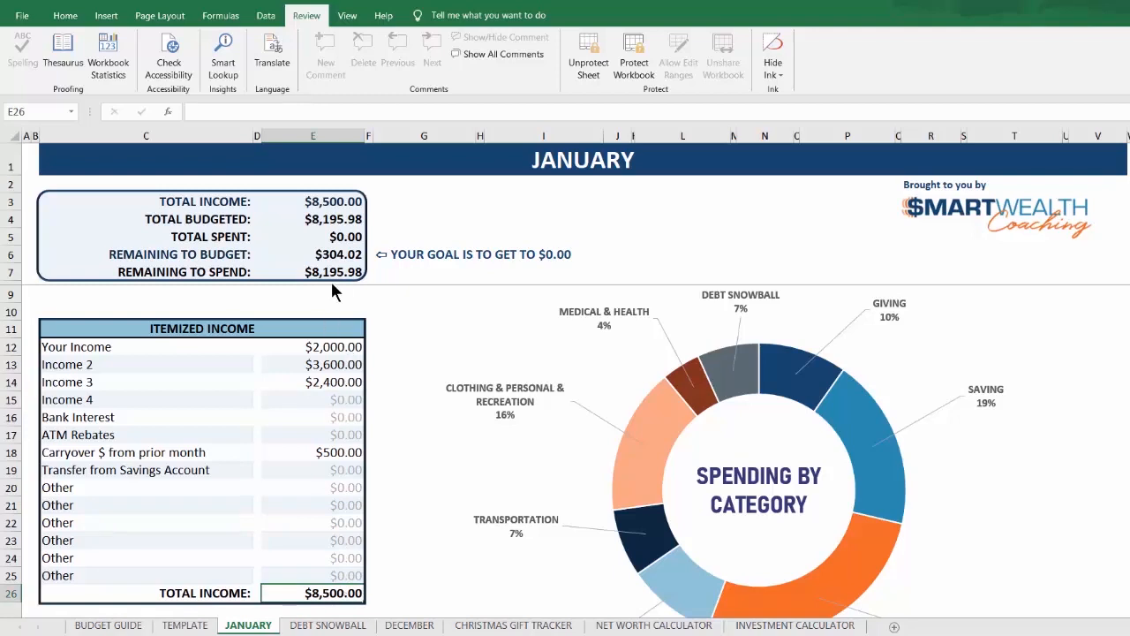
left_click(327, 201)
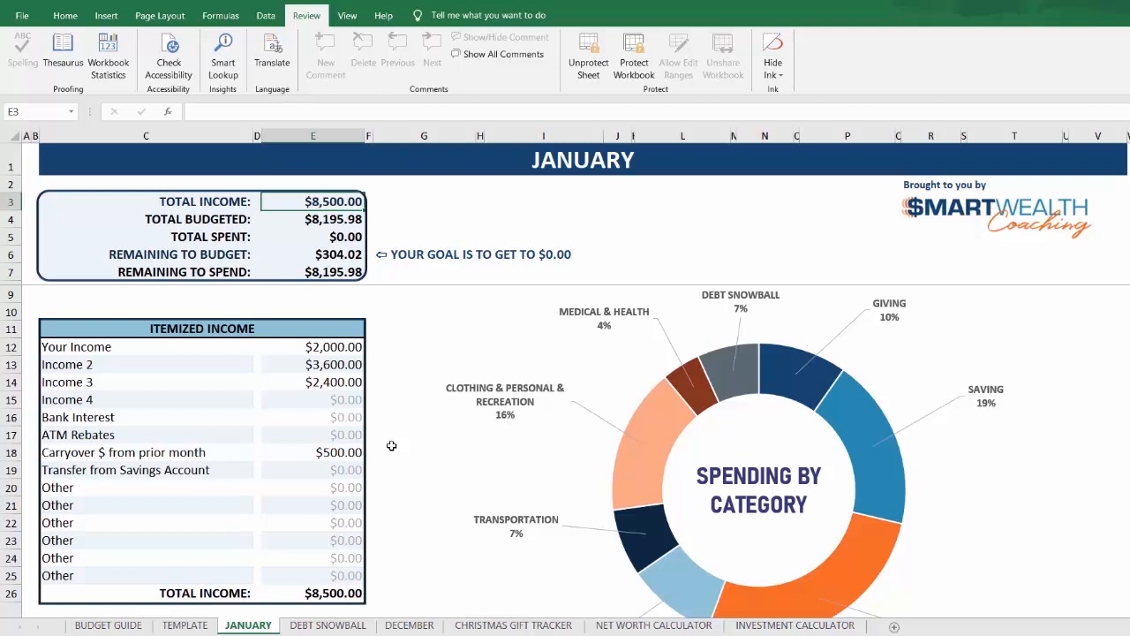
scroll(391, 446, "down", 6)
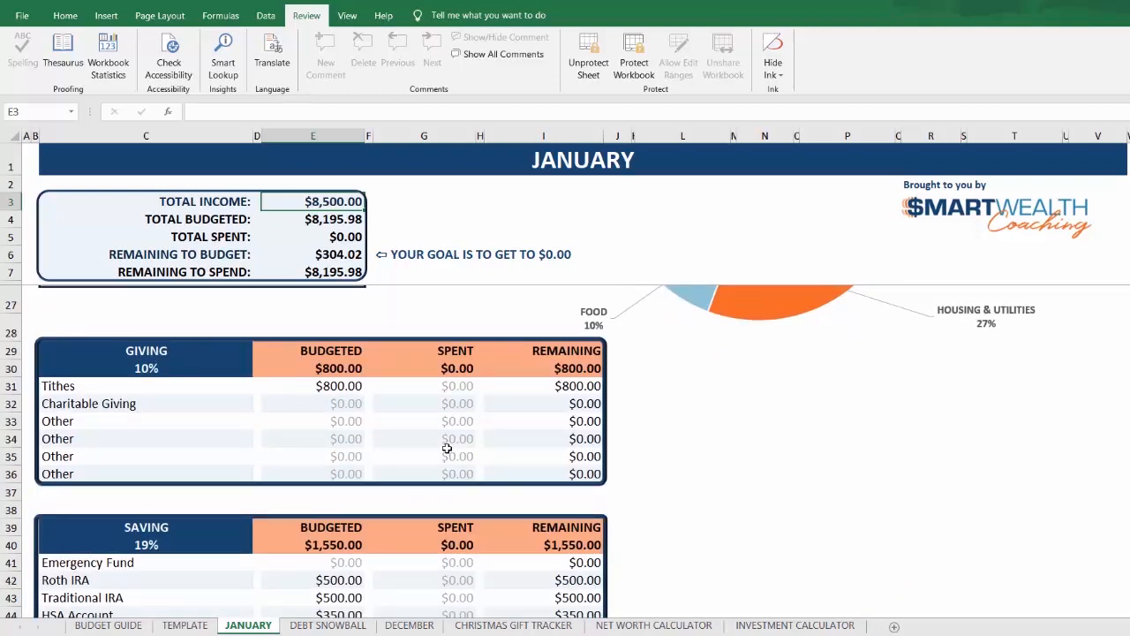
scroll(447, 449, "down", 1)
scroll(448, 455, "up", 2)
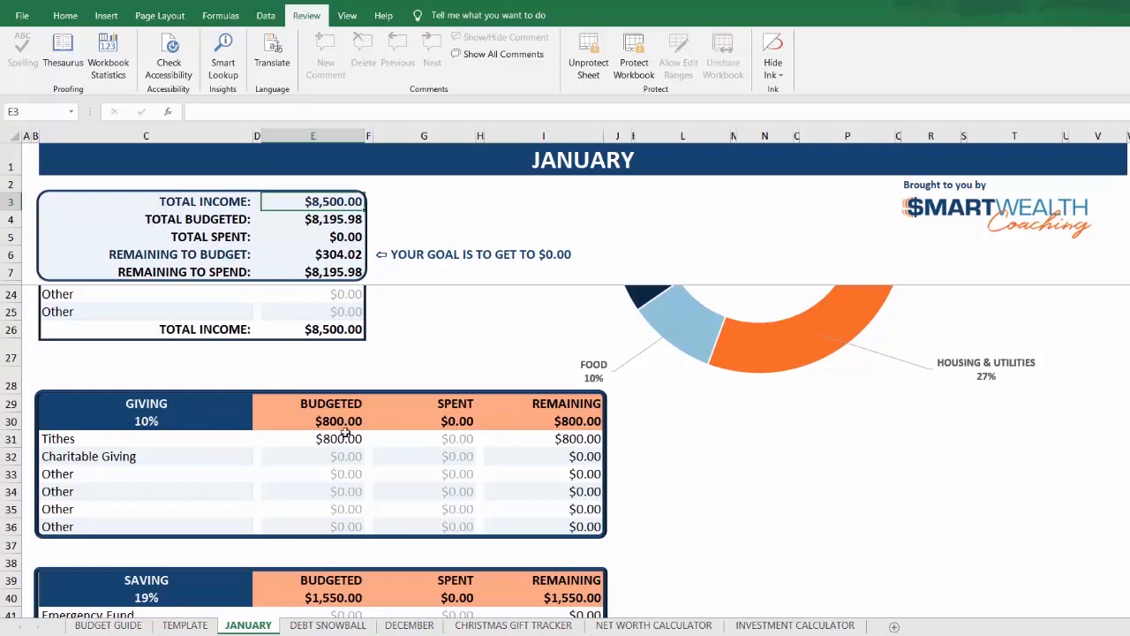
scroll(491, 436, "up", 3)
scroll(493, 439, "up", 2)
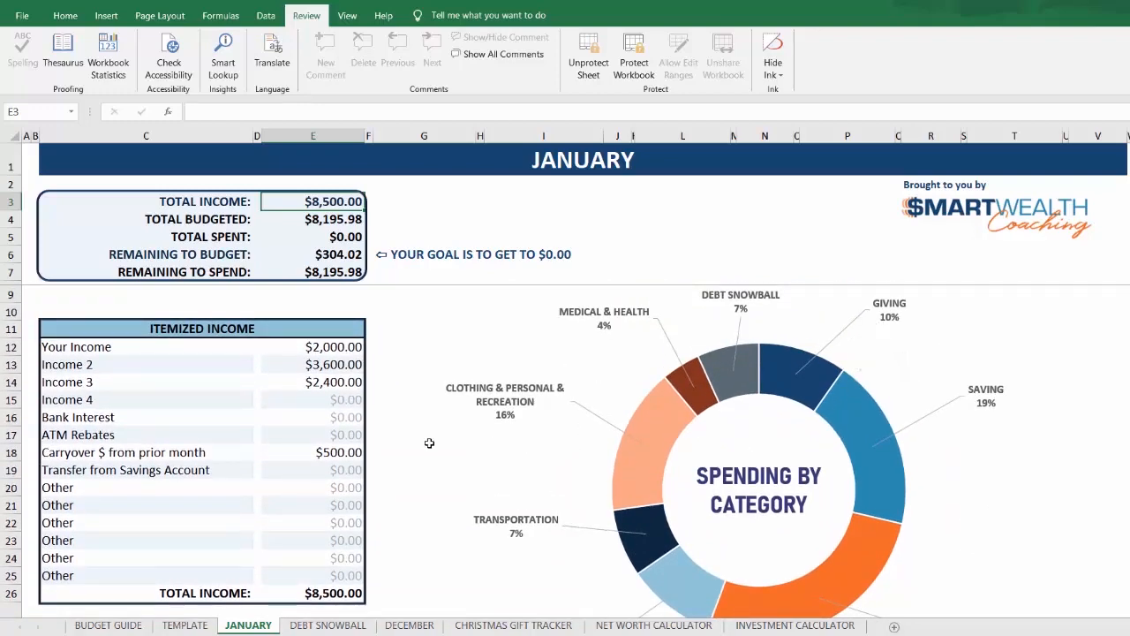
scroll(420, 444, "down", 7)
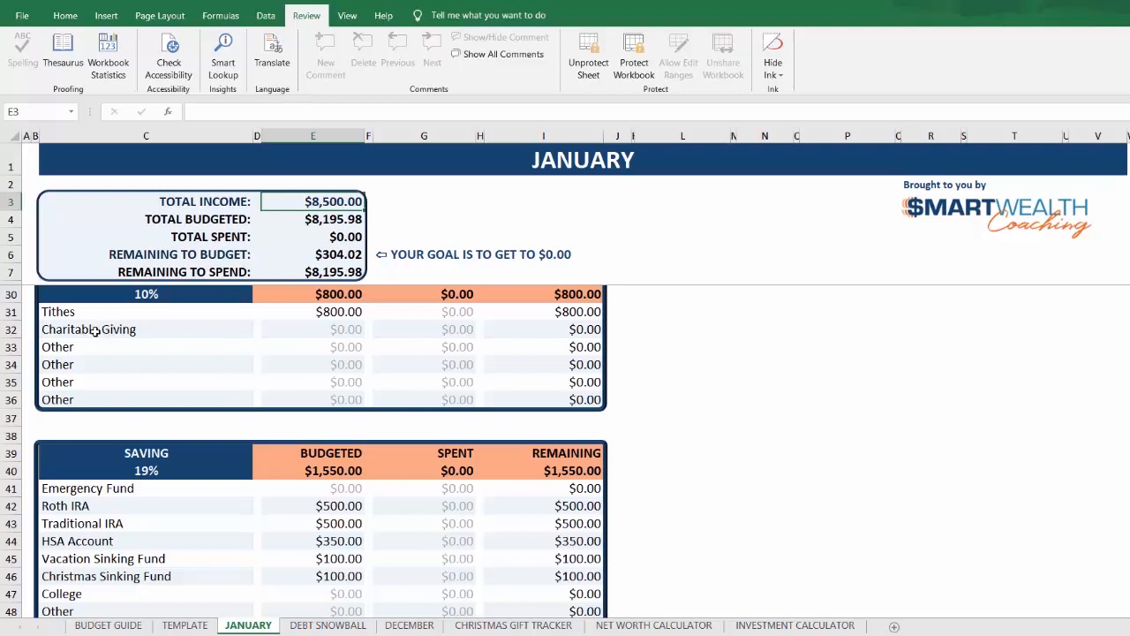
scroll(365, 352, "up", 1)
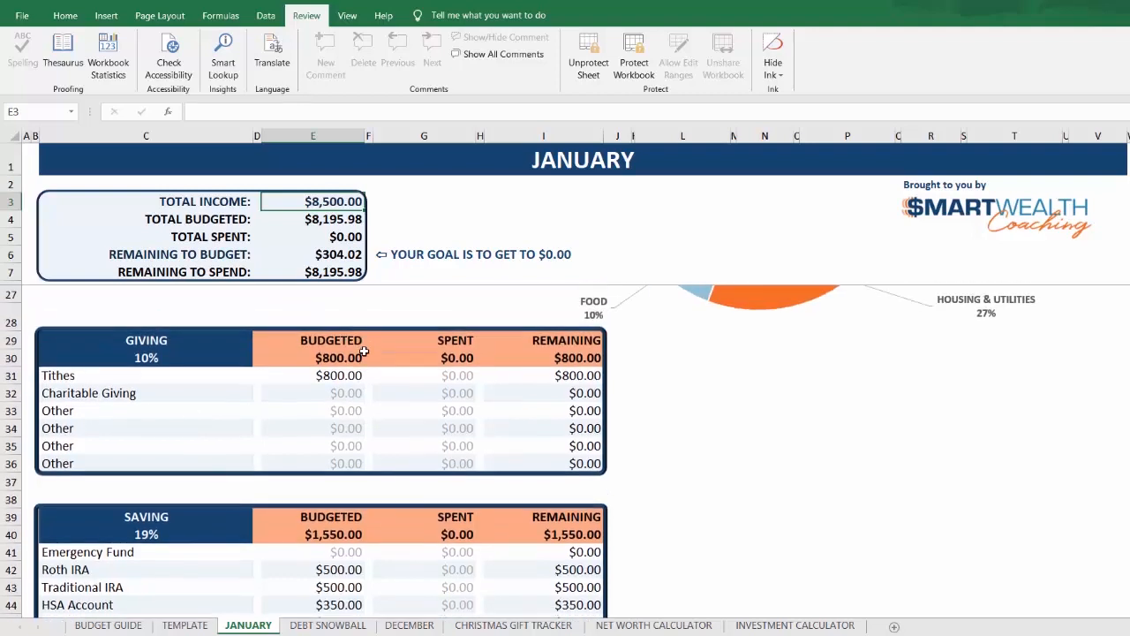
scroll(364, 352, "up", 1)
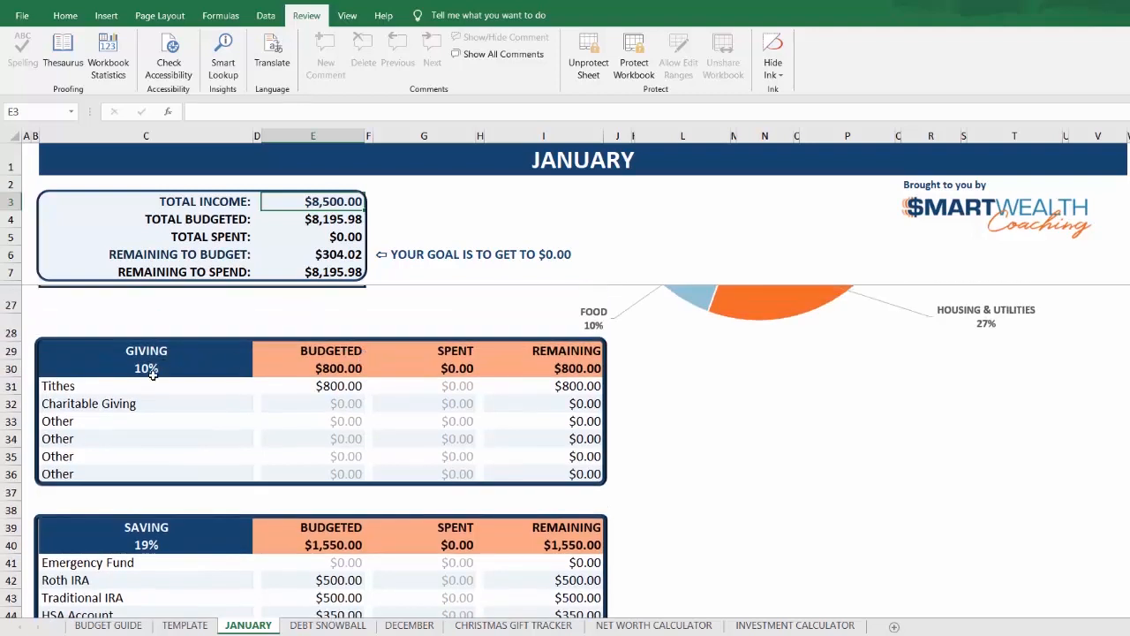
Step: Enter 200 as the amount spent on Tithes in the Giving table
left_click(88, 386)
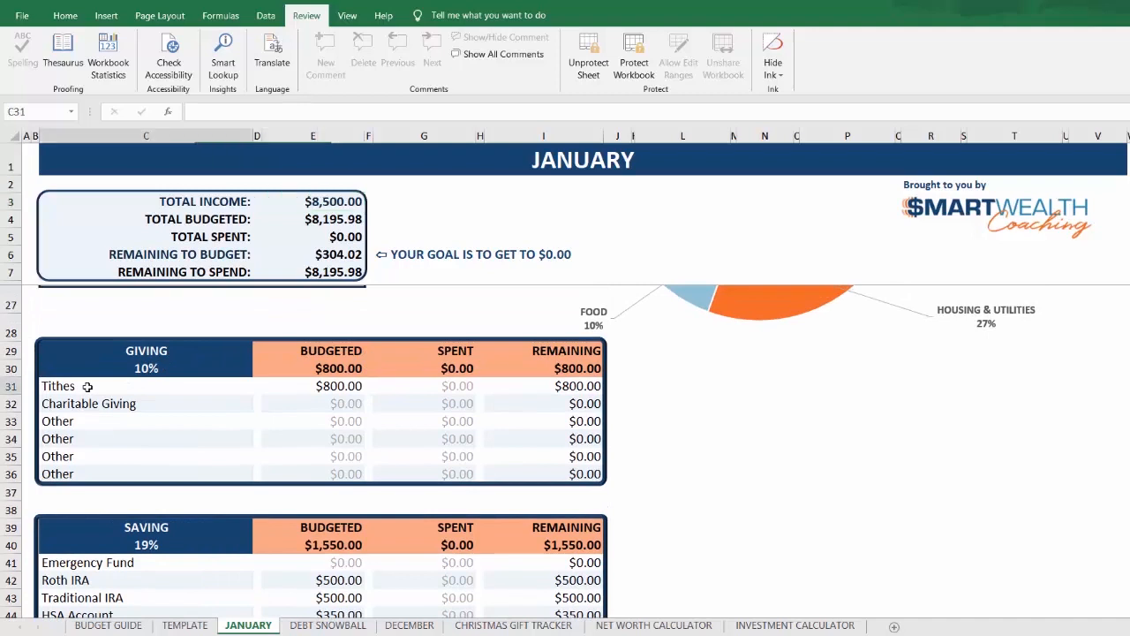
left_click(337, 386)
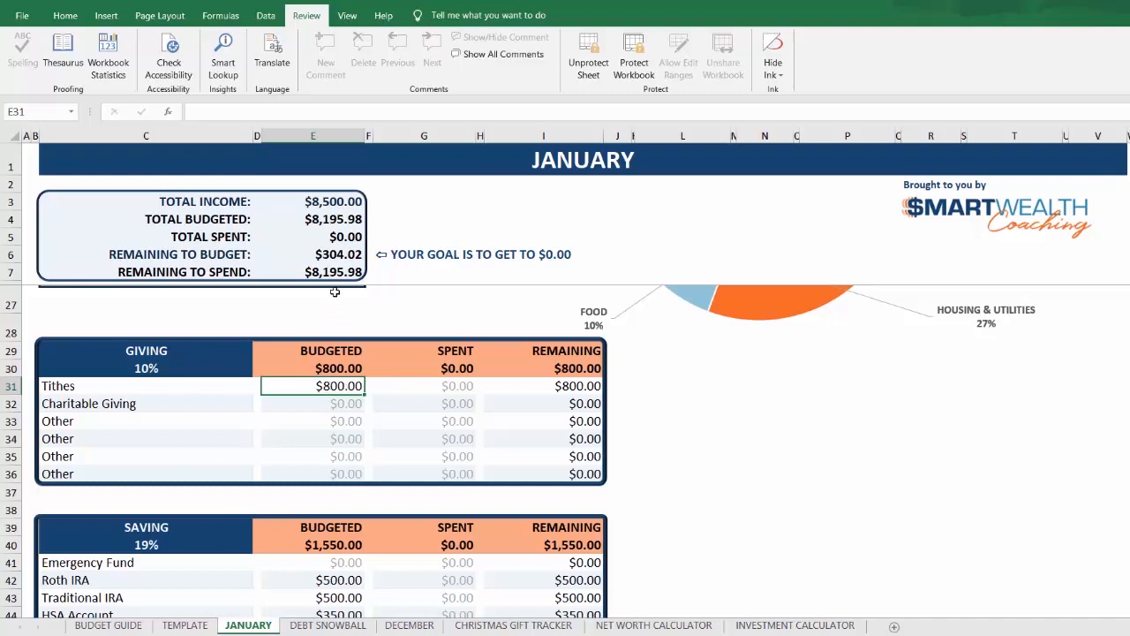
left_click(457, 389)
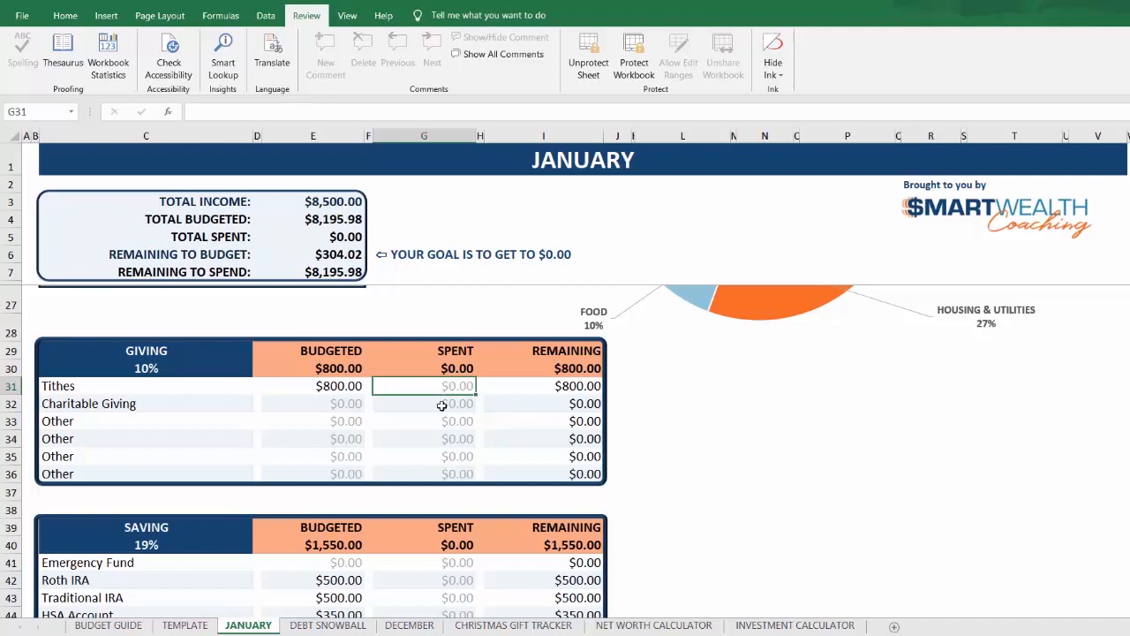
type("200")
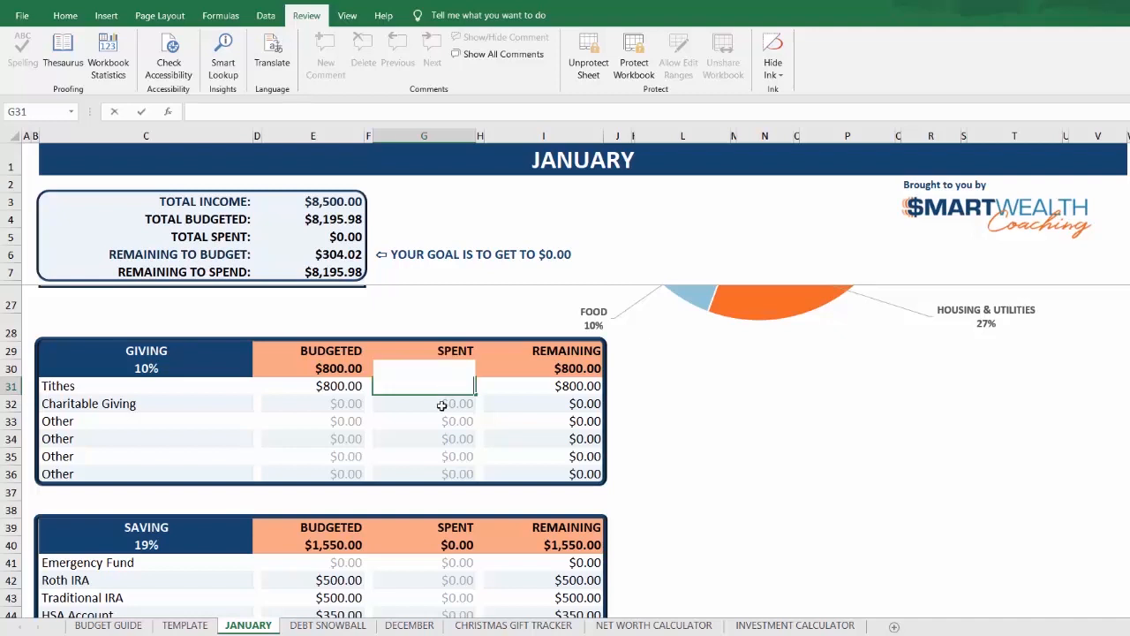
key("Return")
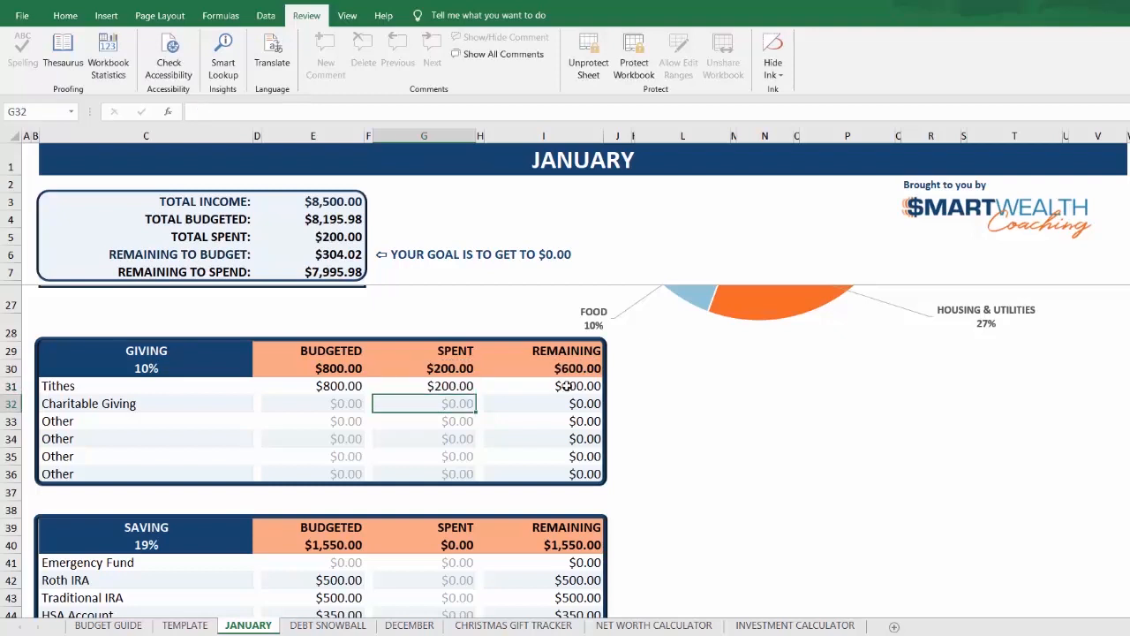
Step: Change the amount spent on Tithes in the Giving table to 800
left_click(450, 389)
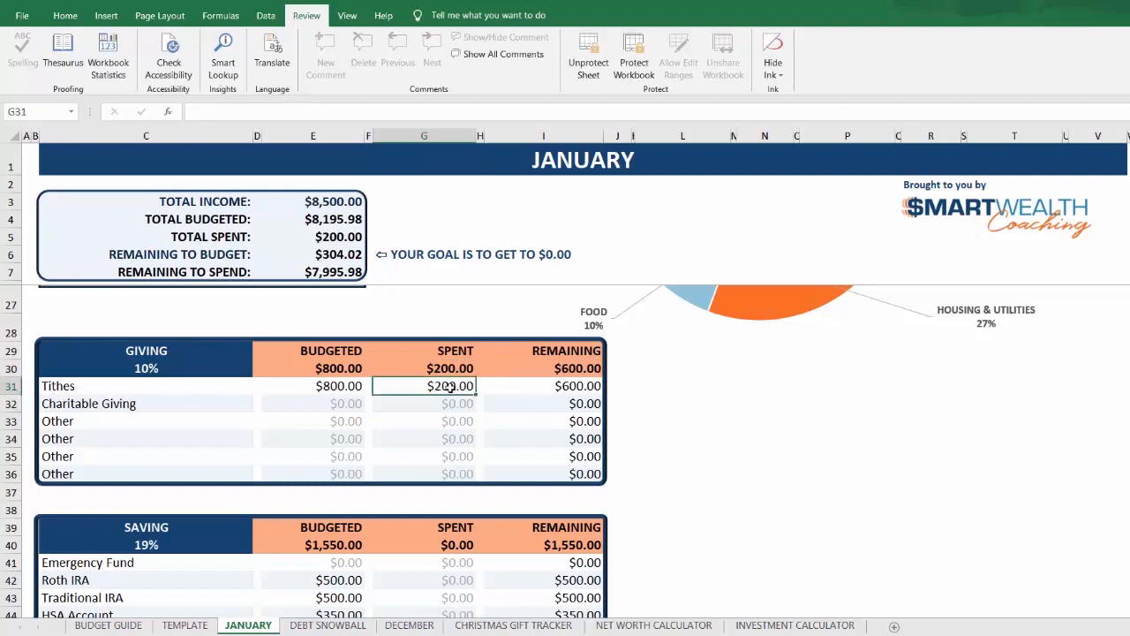
type("800")
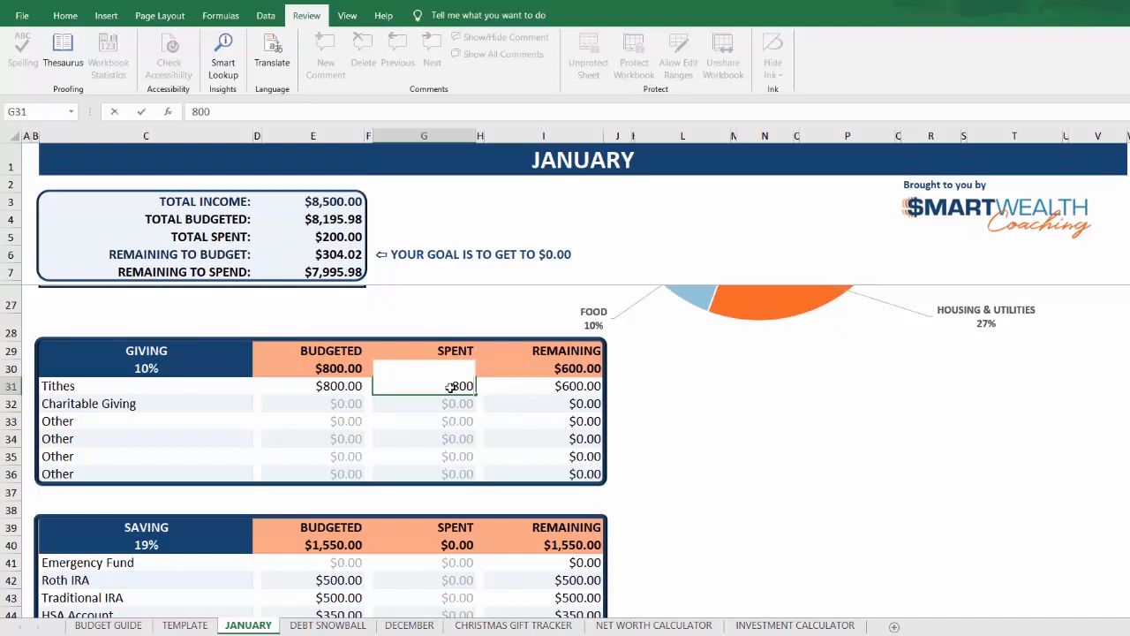
key("Return")
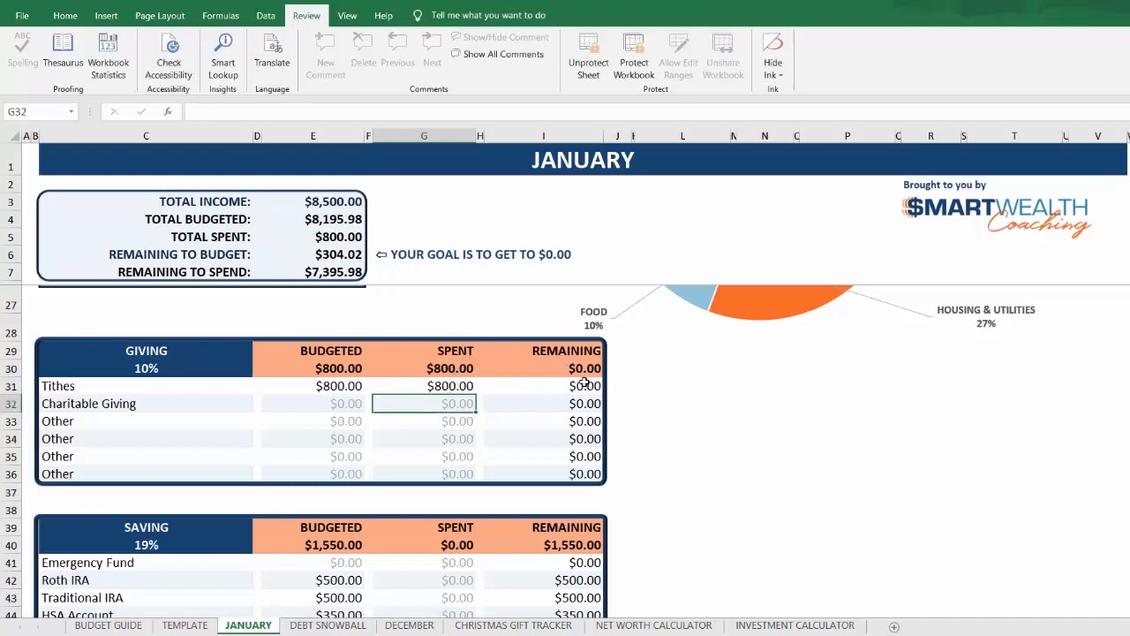
left_click(447, 387)
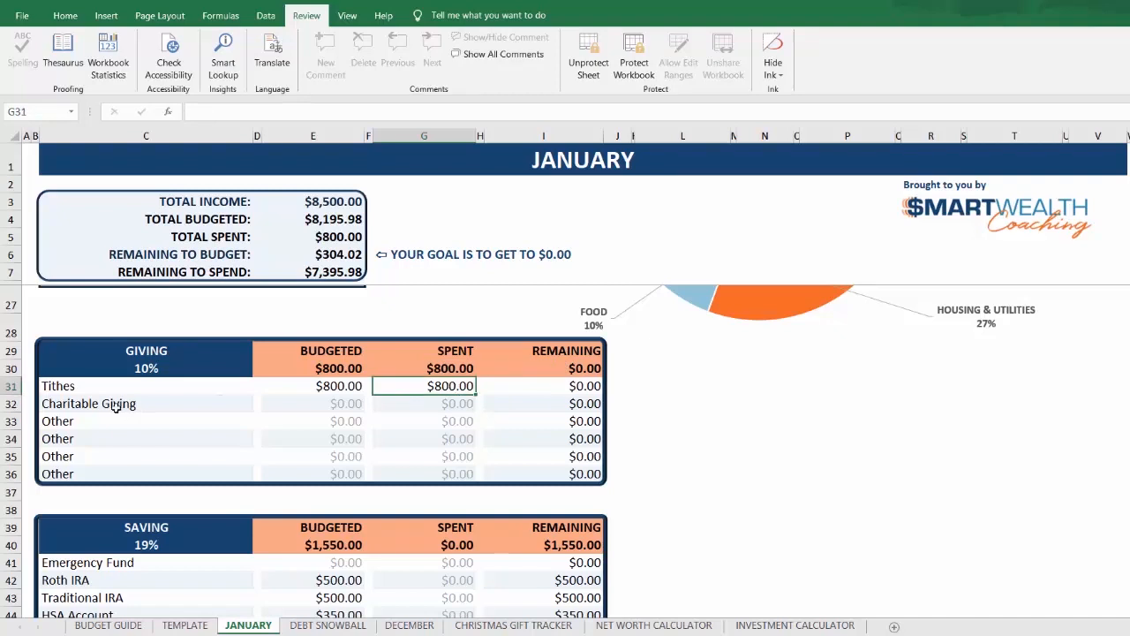
Step: Relabel the first Other entry in the Giving table as "Red Cross"
left_click(88, 415)
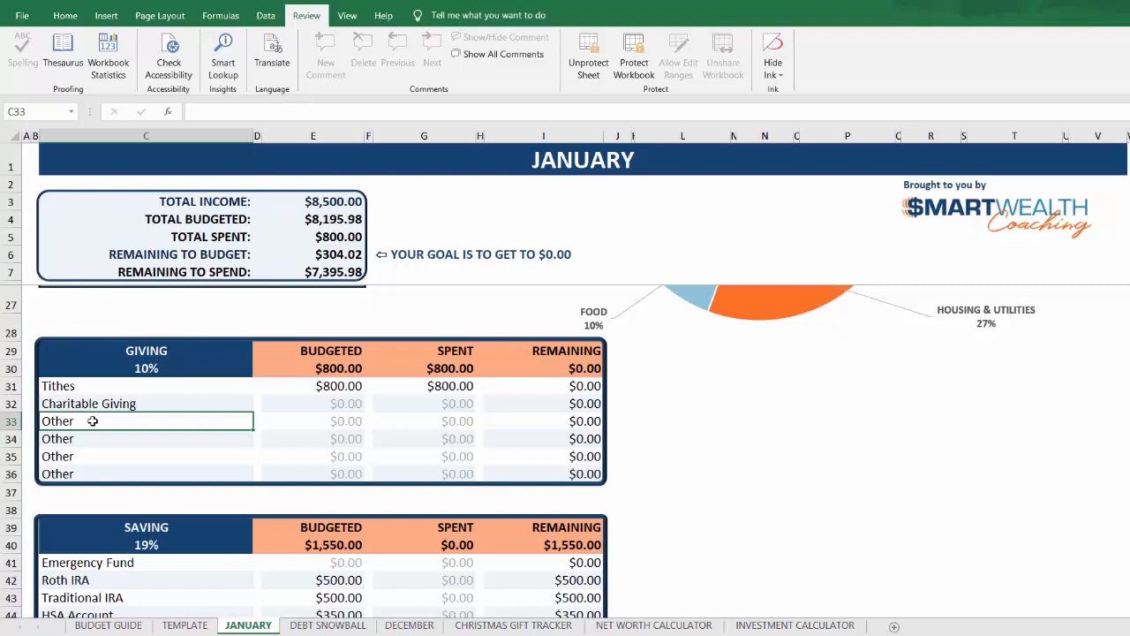
type("Red Cros")
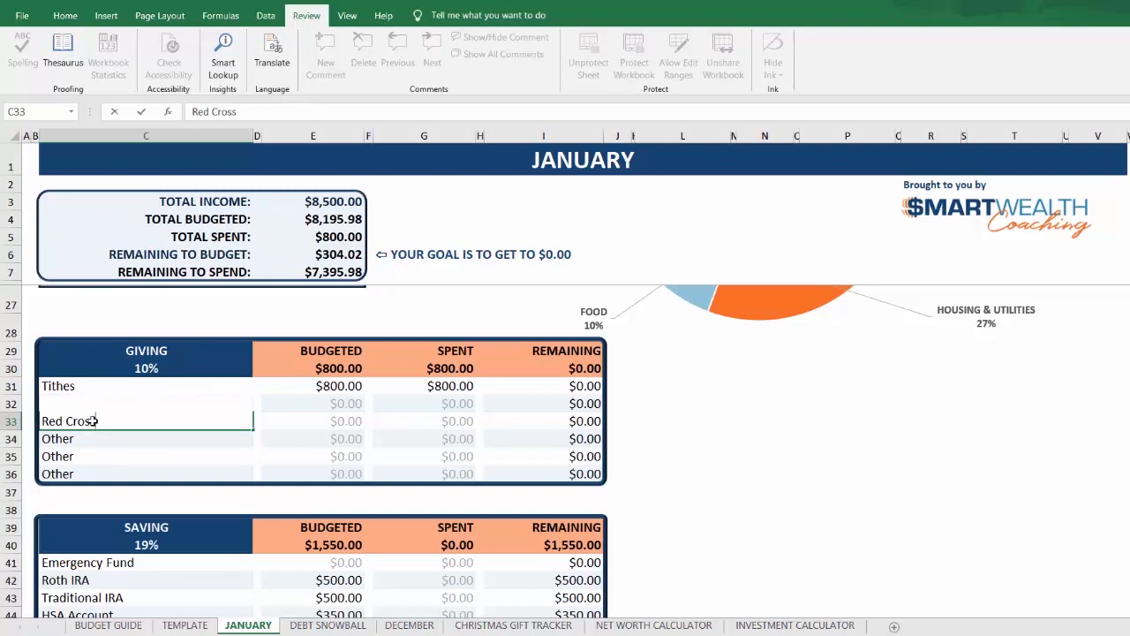
type("s")
key("Tab")
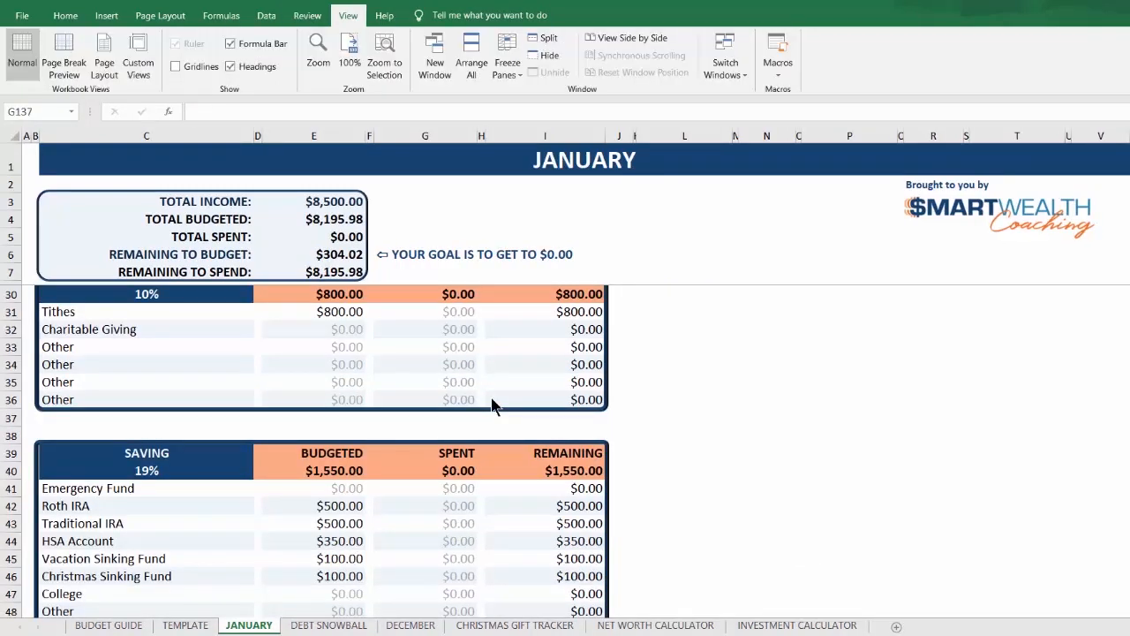
Step: Enter 304.02 as the budgeted amount for Charitable Giving in the Giving table
scroll(492, 406, "down", 2)
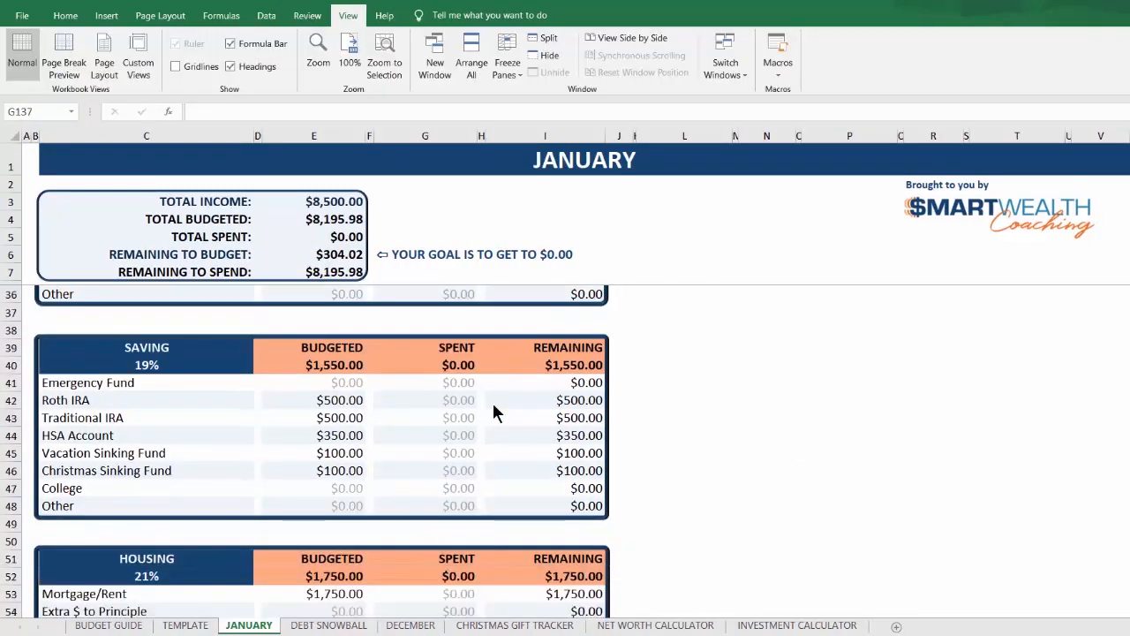
scroll(499, 410, "down", 2)
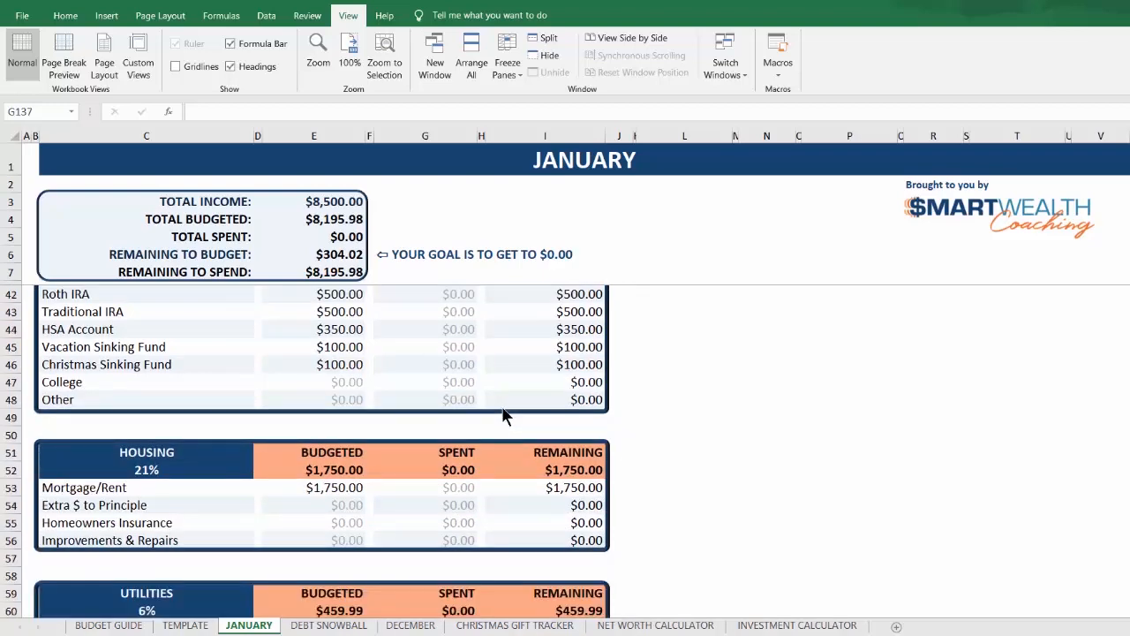
scroll(509, 415, "down", 2)
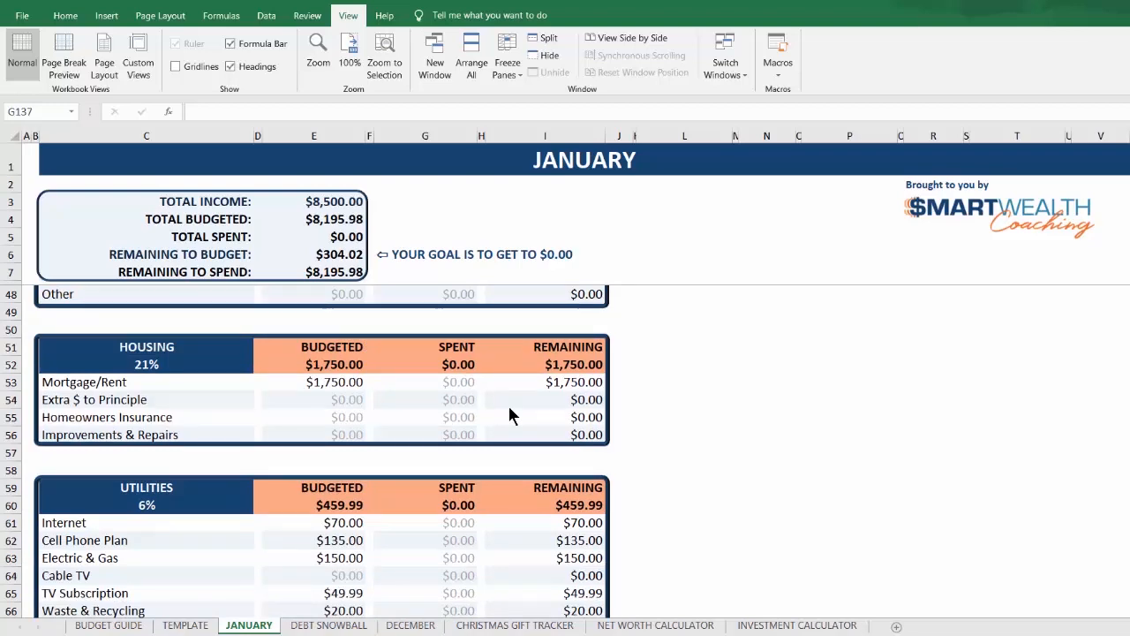
scroll(511, 415, "down", 2)
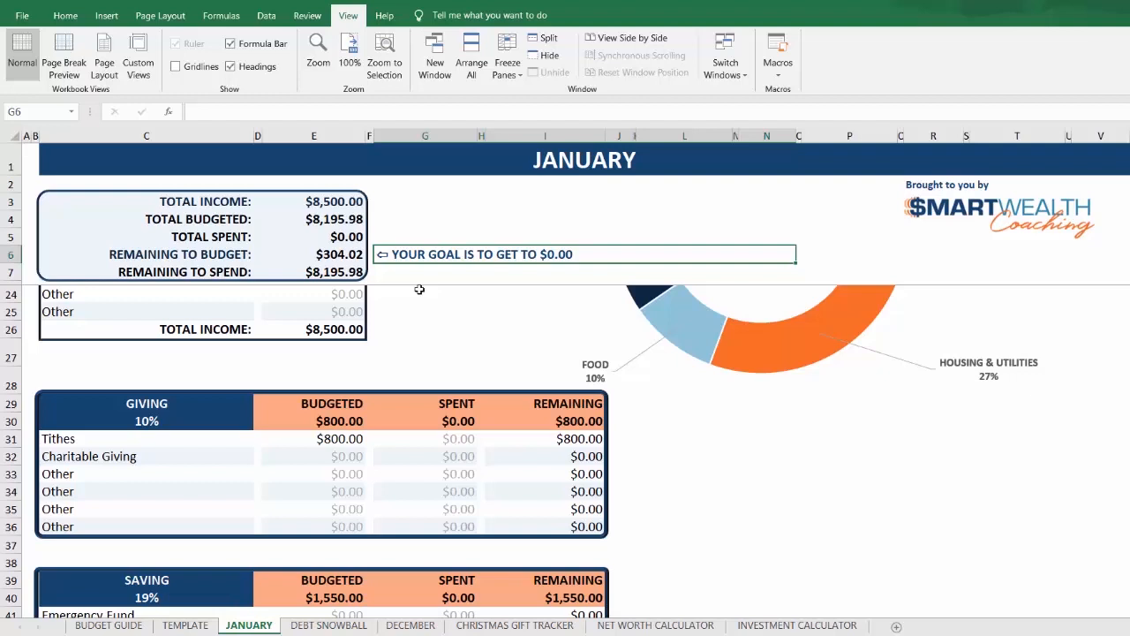
left_click(352, 461)
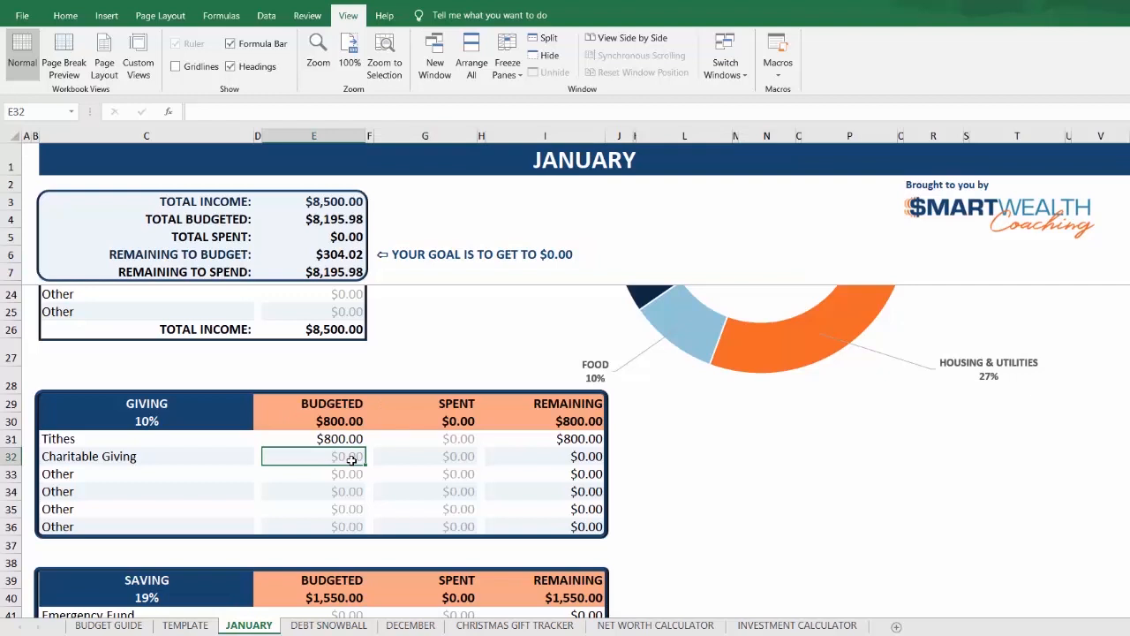
type("304.02")
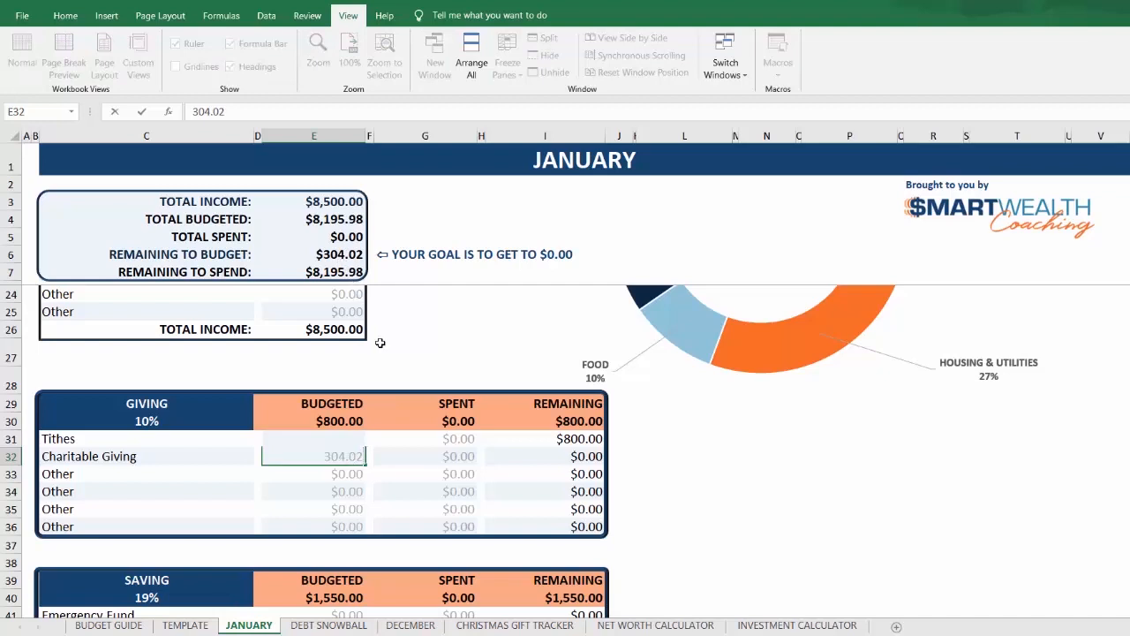
key("Return")
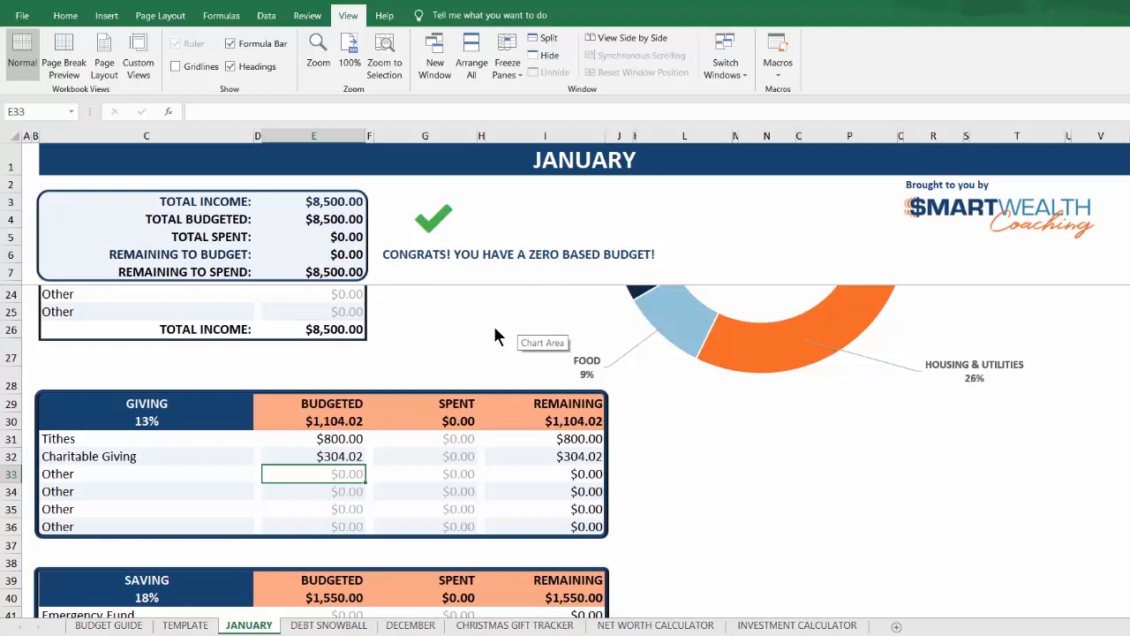
Step: Reset the budgeted amount for Charitable Giving to 0
key("Up")
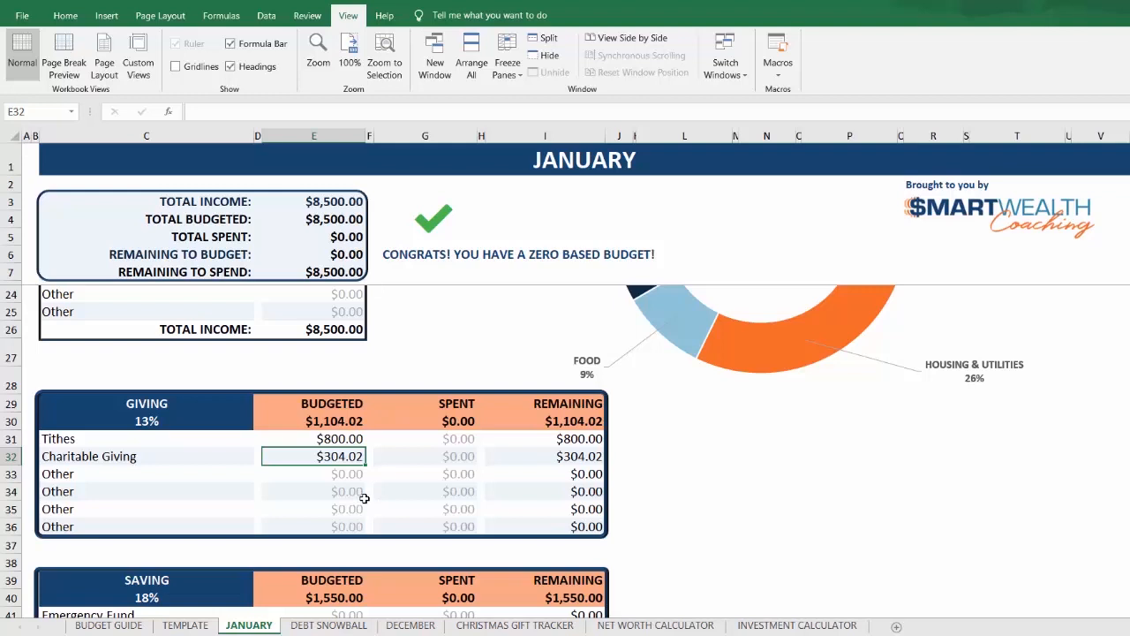
type("0")
key("Return")
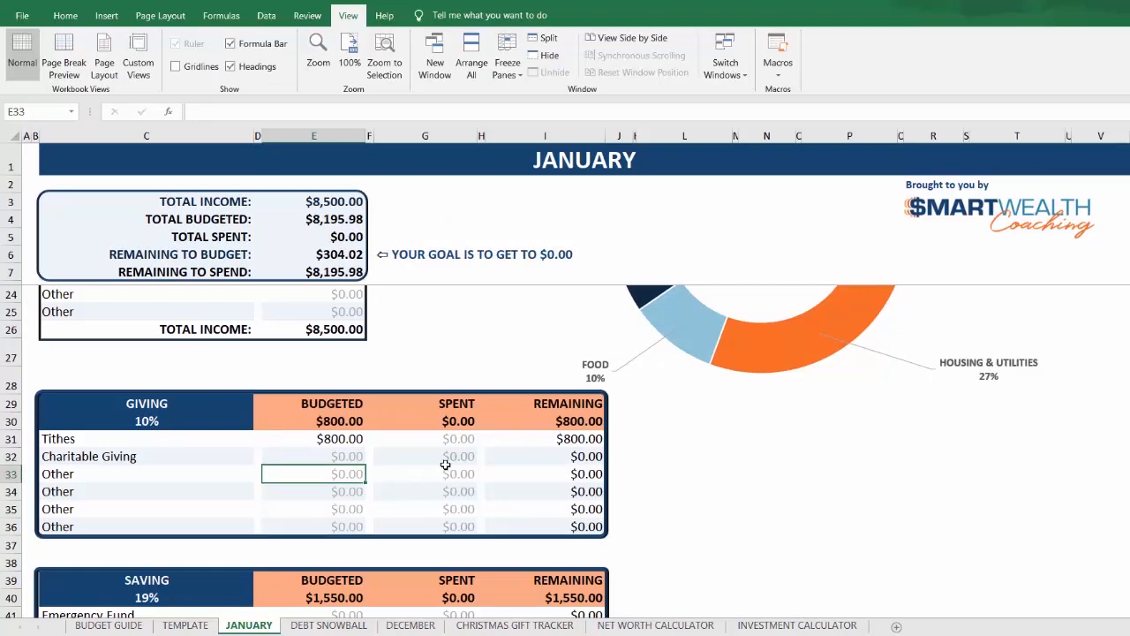
Step: Record a Kroger purchase of 25.34 in the first row of the Itemized Grocery table
scroll(425, 460, "down", 3)
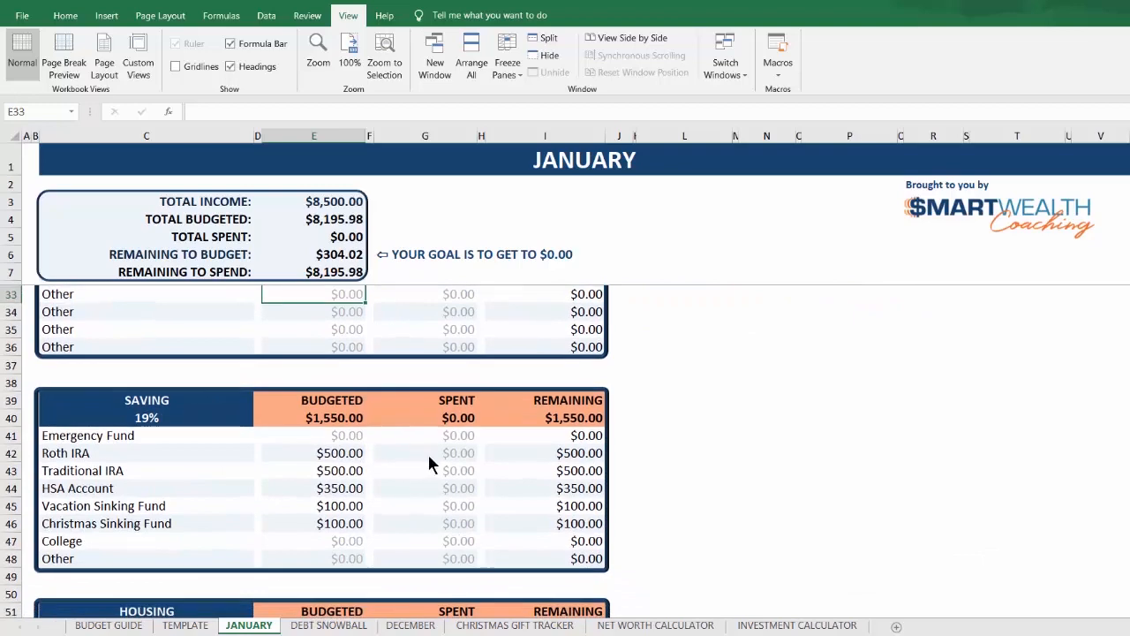
scroll(429, 458, "down", 1)
scroll(430, 463, "down", 1)
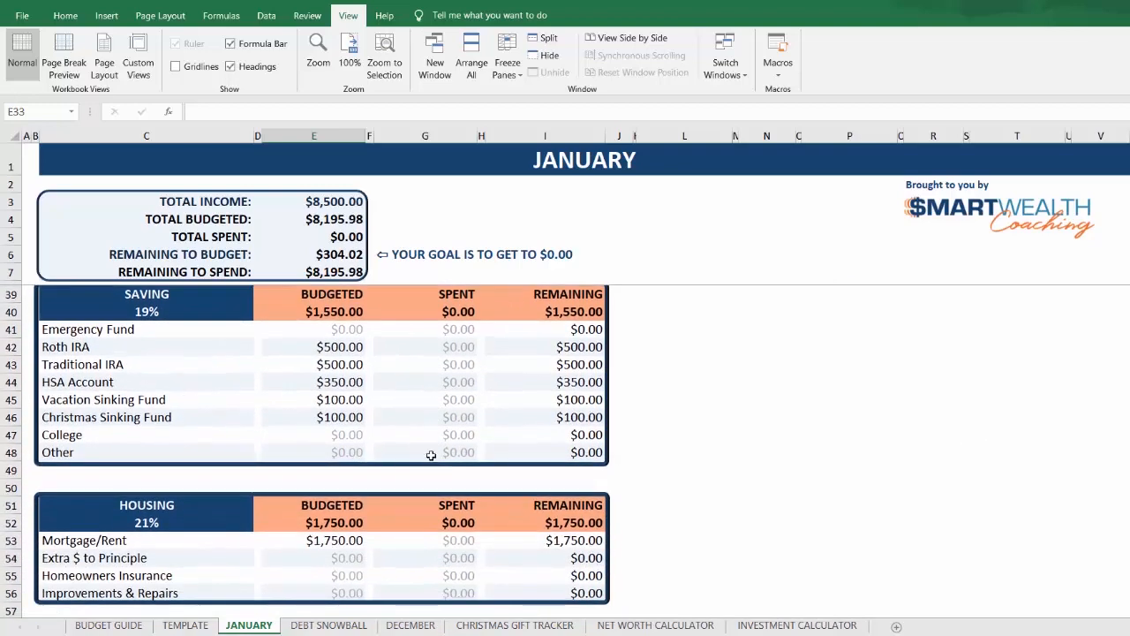
scroll(431, 457, "down", 1)
scroll(431, 455, "down", 2)
scroll(430, 456, "down", 6)
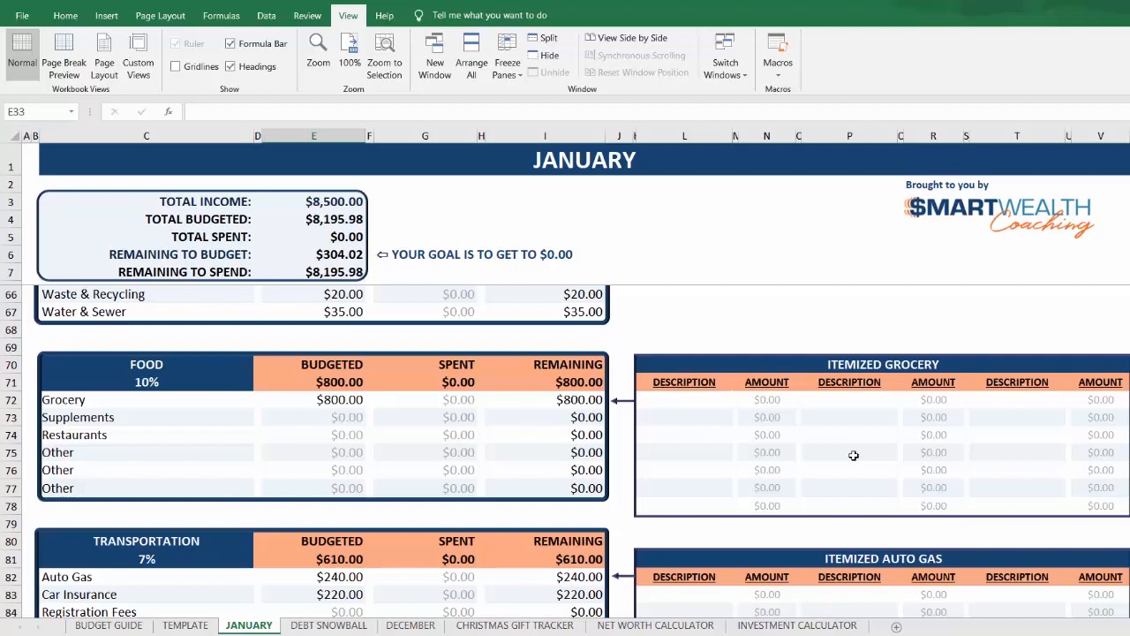
left_click(673, 403)
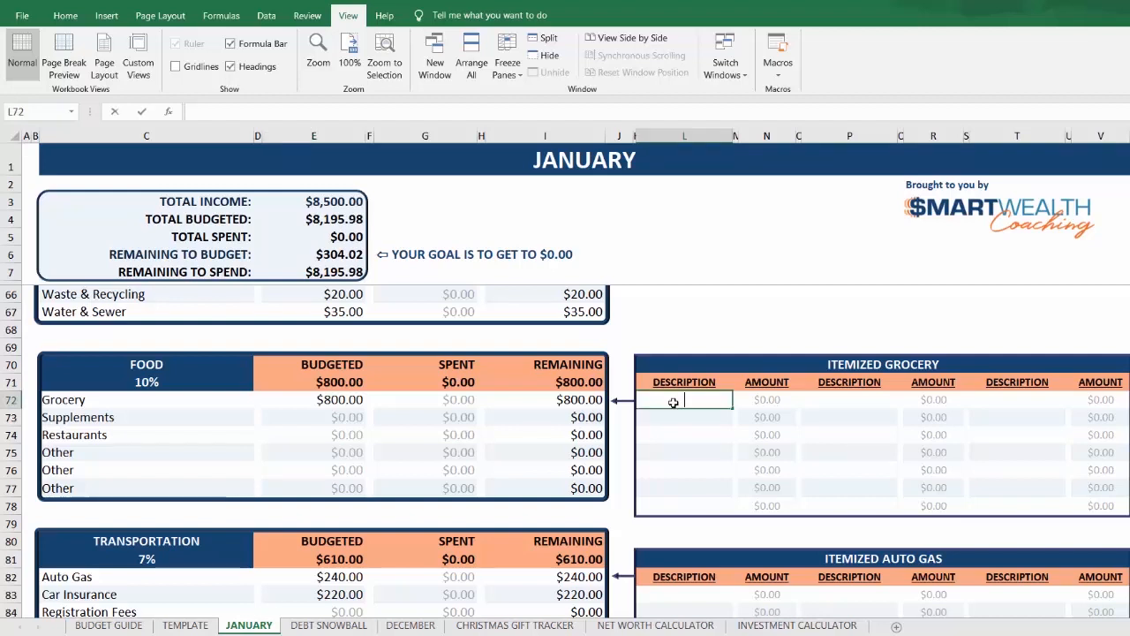
type("Kroger")
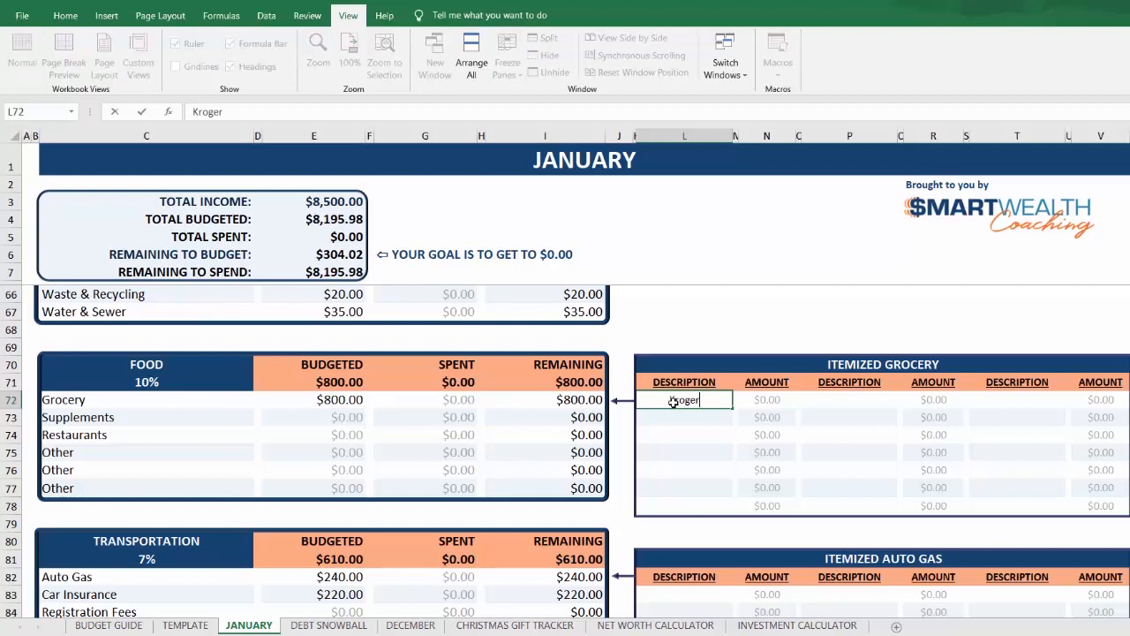
key("Tab")
type("25.34")
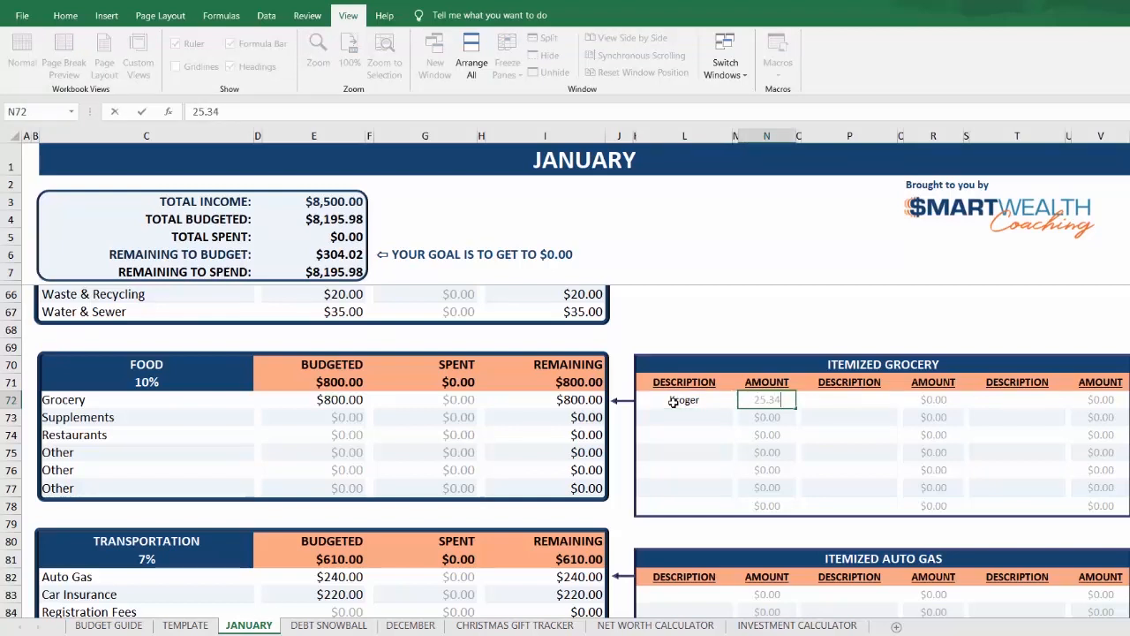
key("Return")
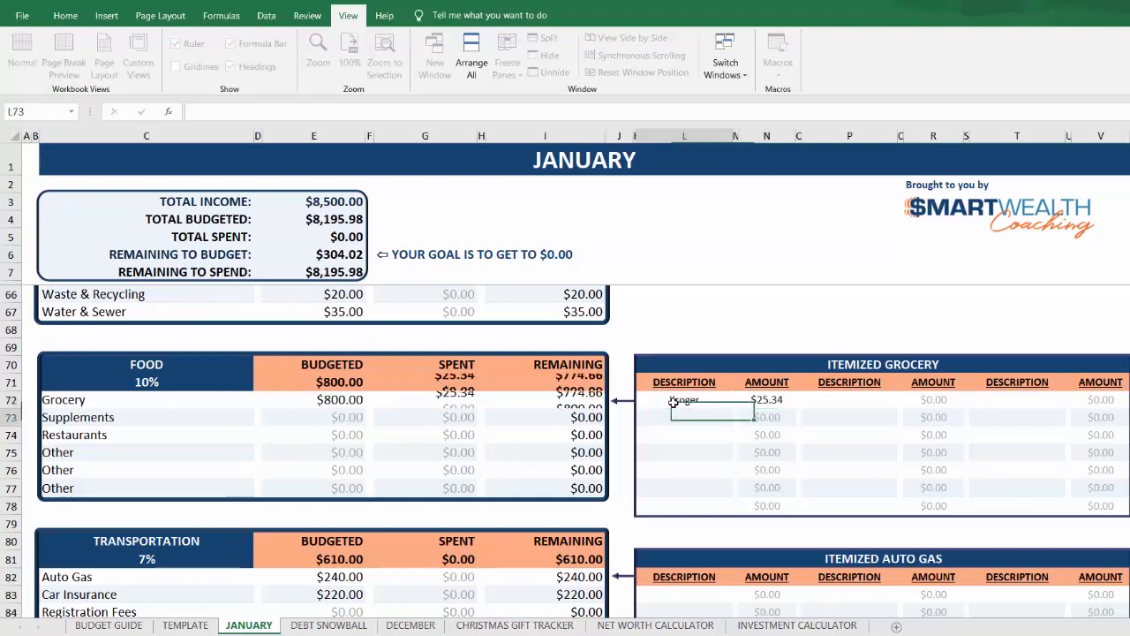
Step: Add a Walmart purchase of 124.78 in the second row of the Itemized Grocery table
type("Walmart")
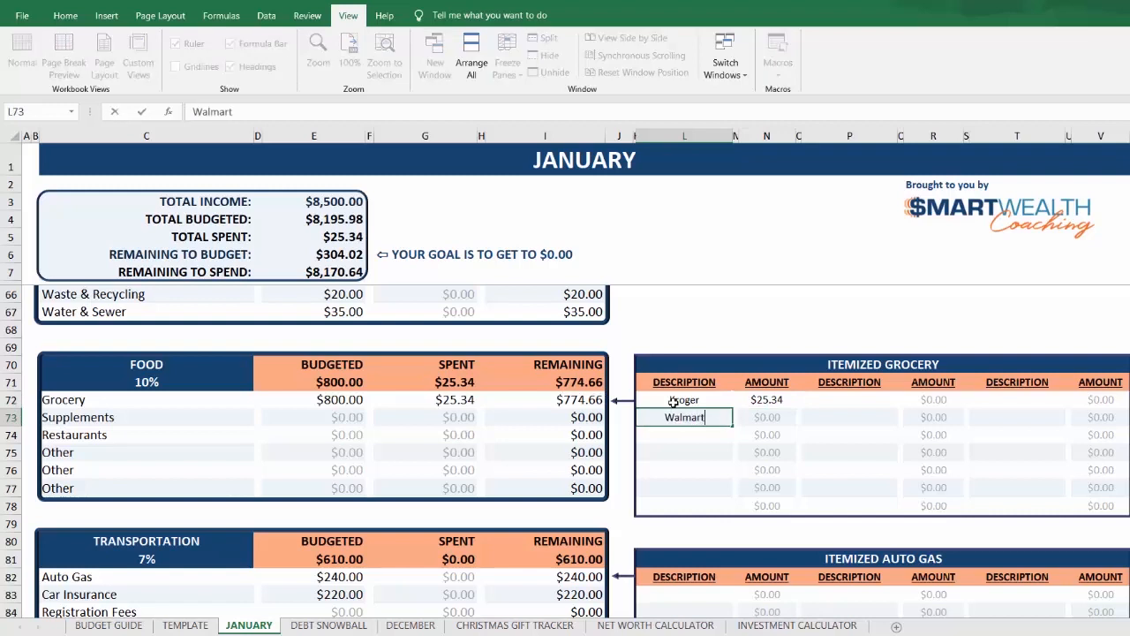
key("Tab")
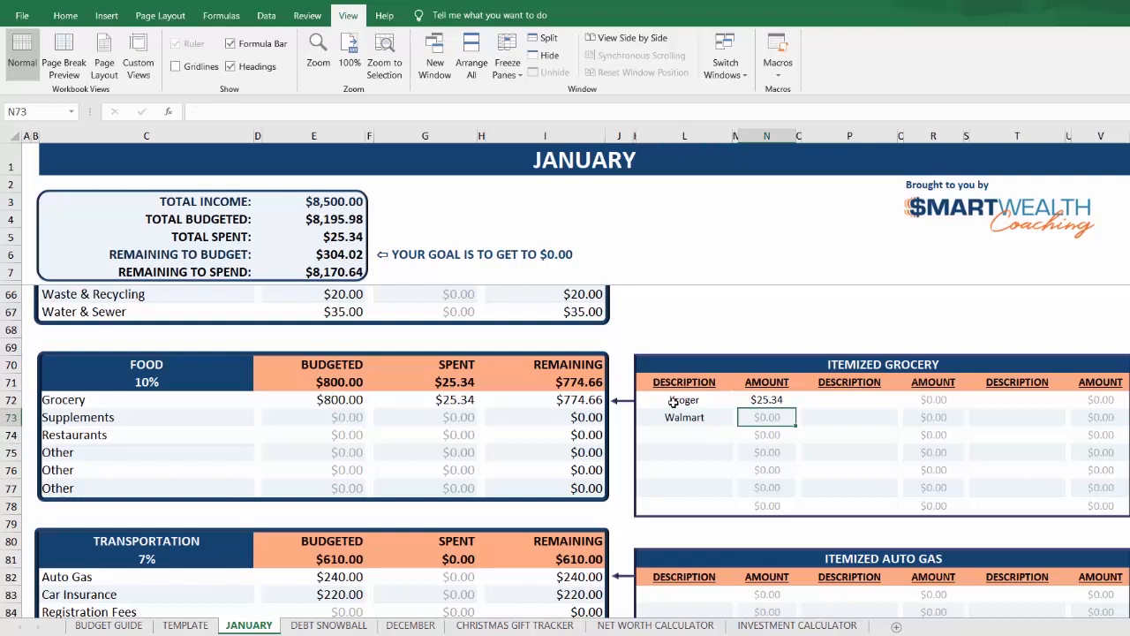
type("124.")
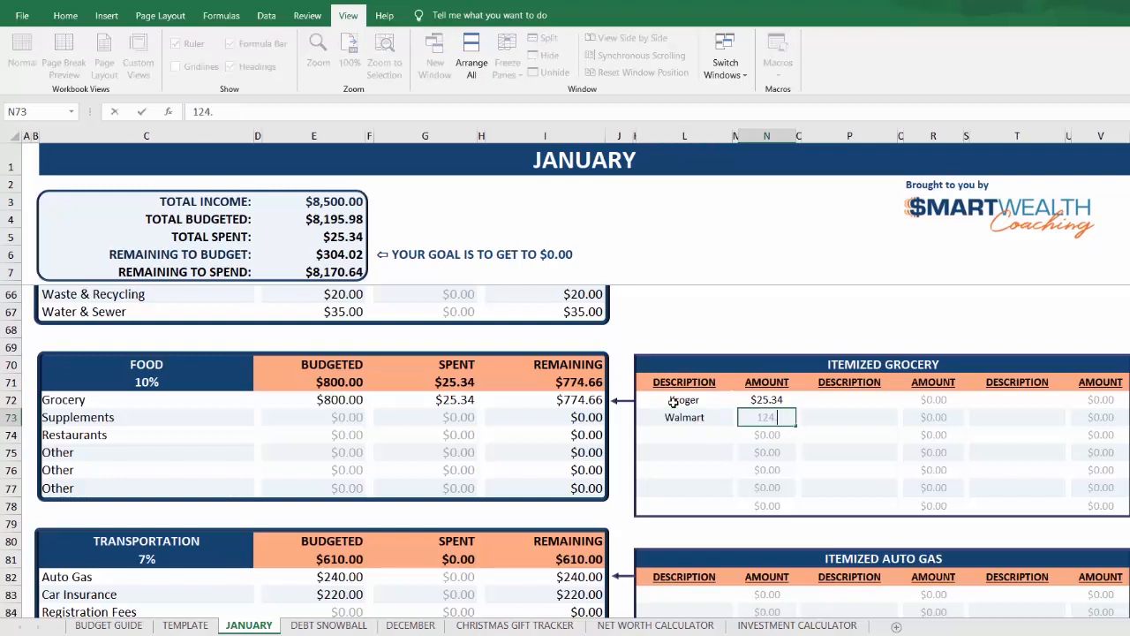
type("78")
key("Return")
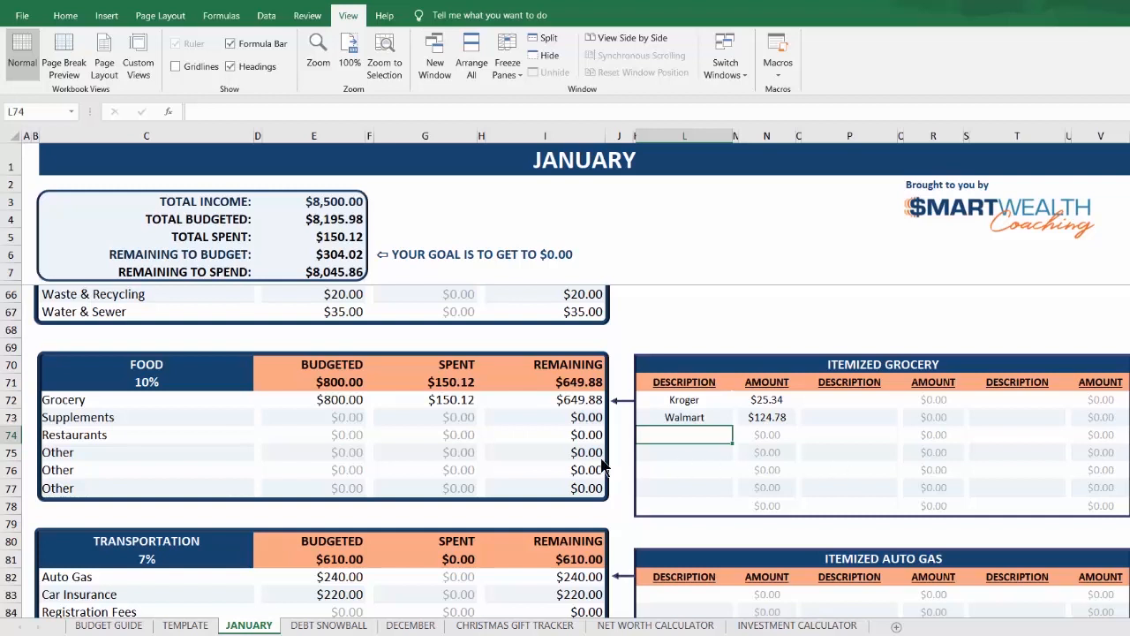
Step: Check the note on the Grocery spent cell and review the remaining budget and itemized tables down to Debt Snowball
left_click(447, 399)
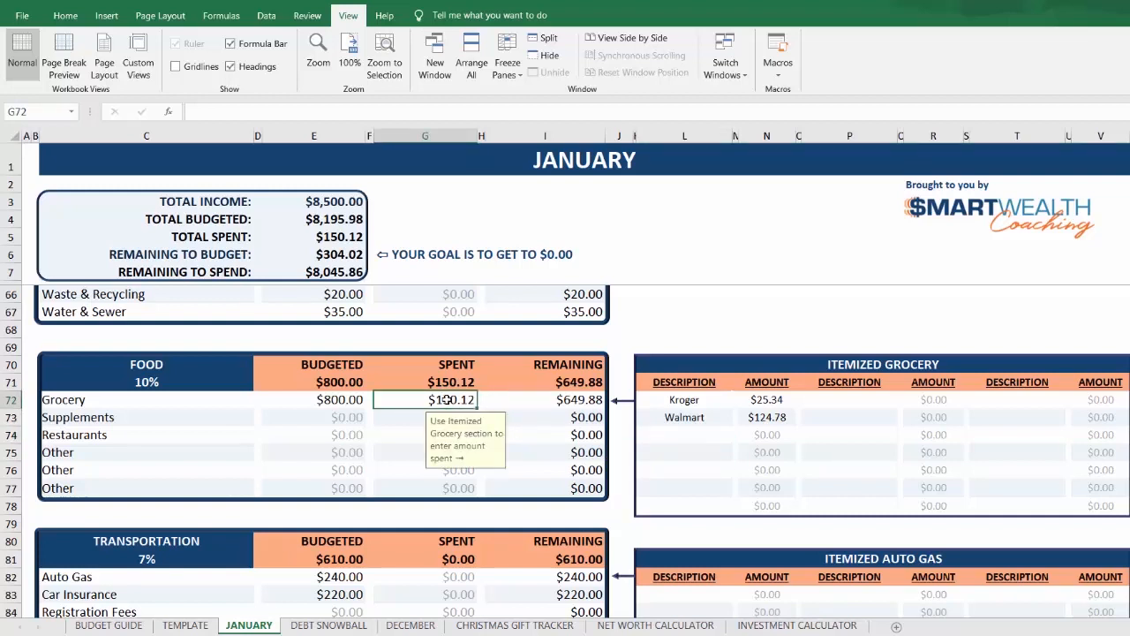
left_click(675, 419)
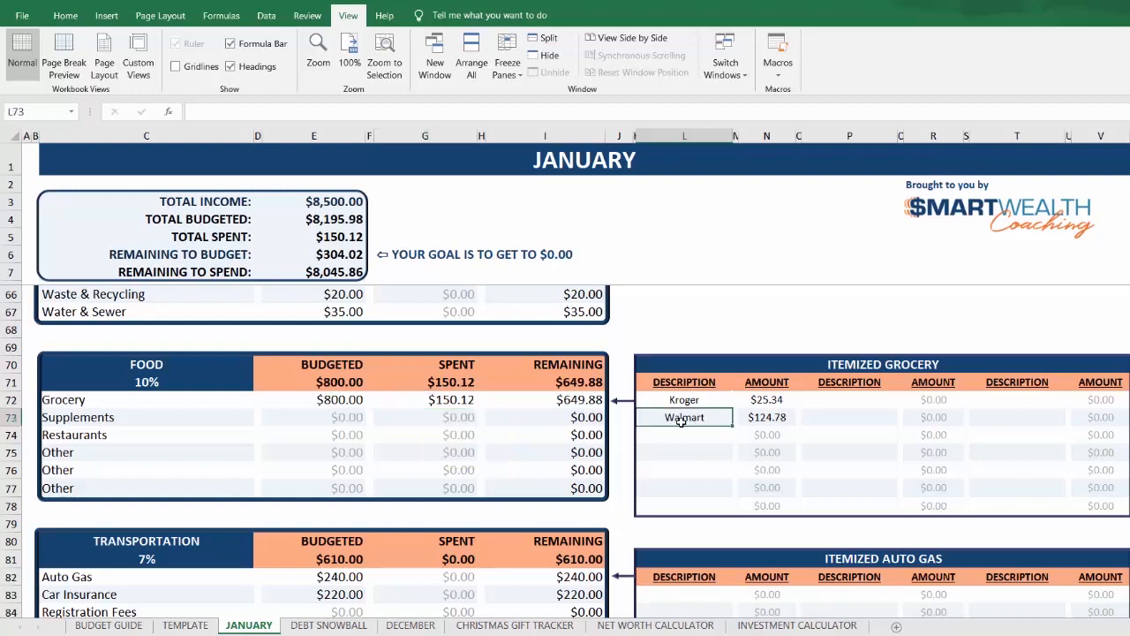
scroll(683, 428, "down", 1)
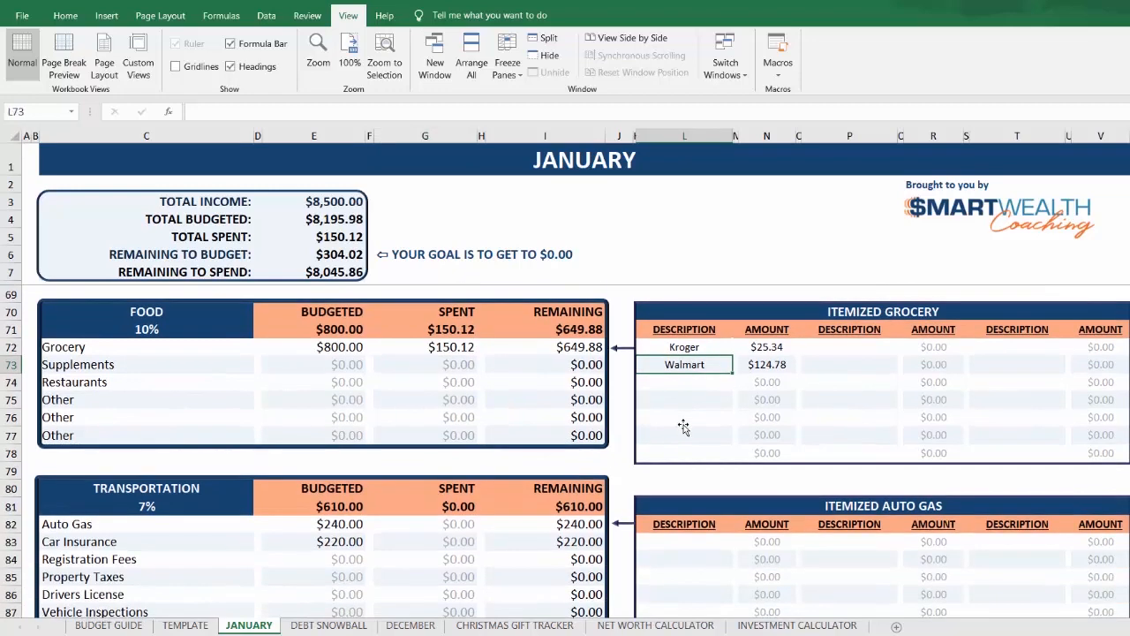
scroll(683, 428, "down", 2)
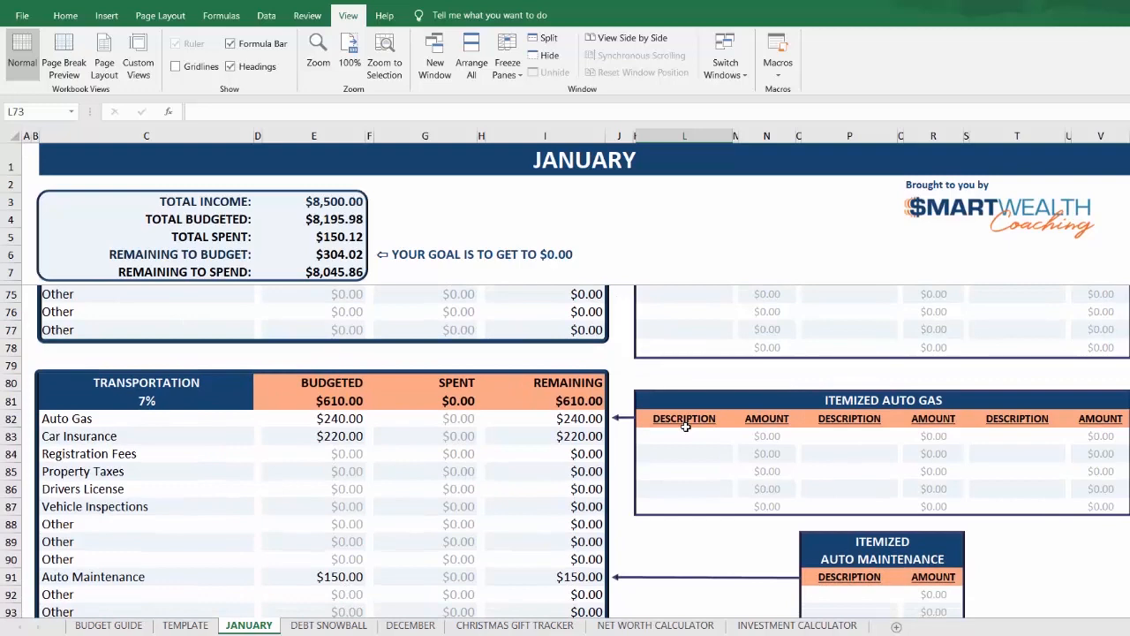
scroll(683, 428, "down", 5)
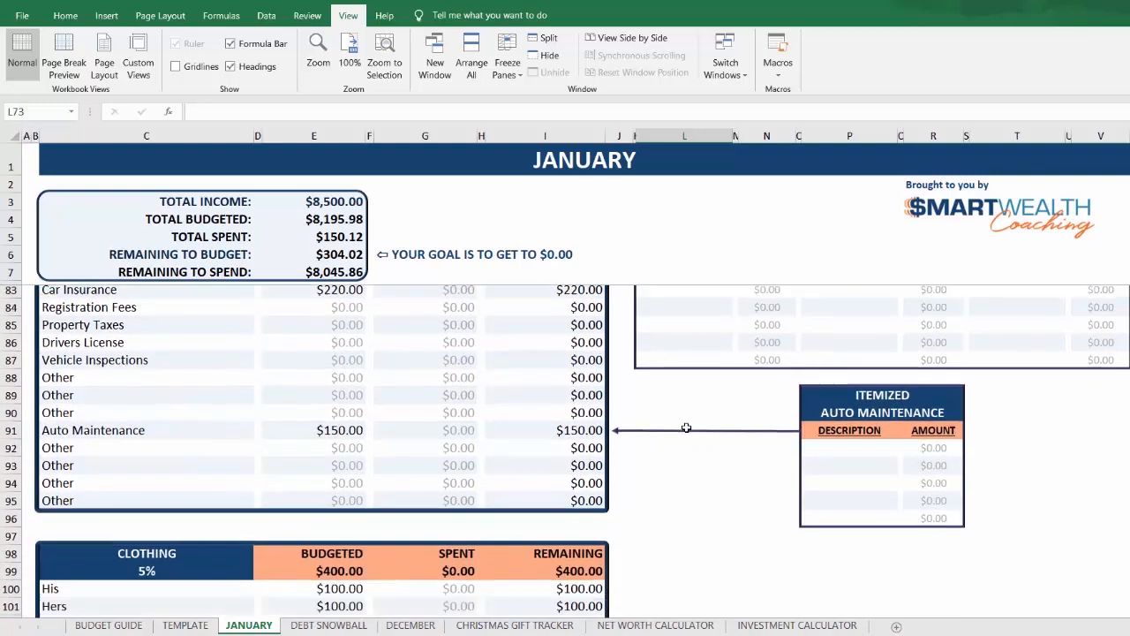
scroll(608, 431, "down", 5)
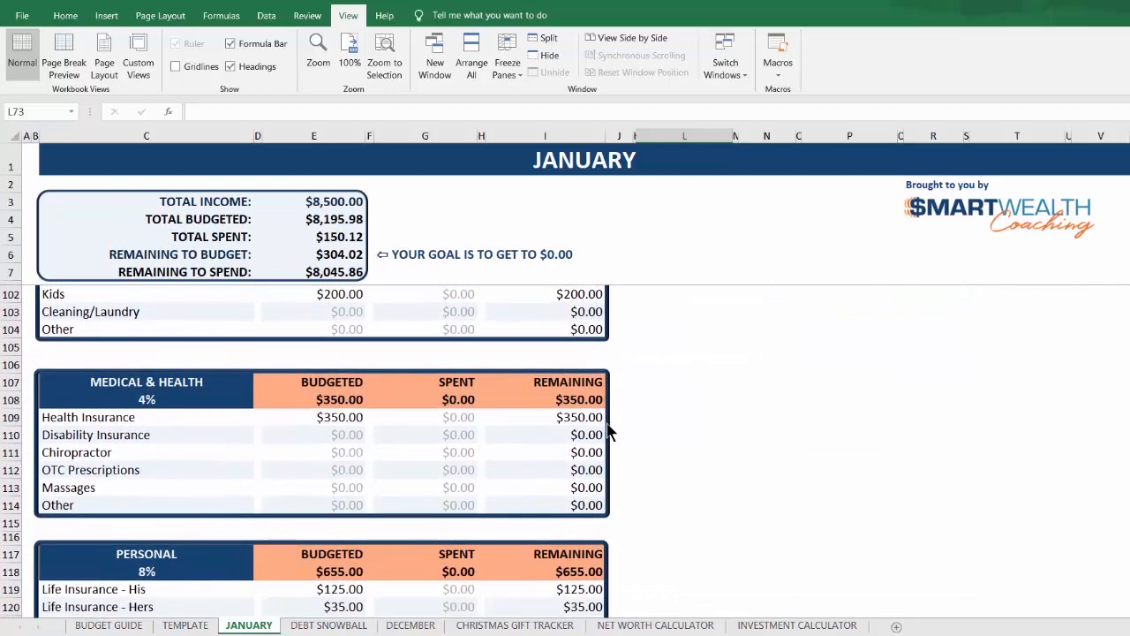
scroll(608, 431, "down", 8)
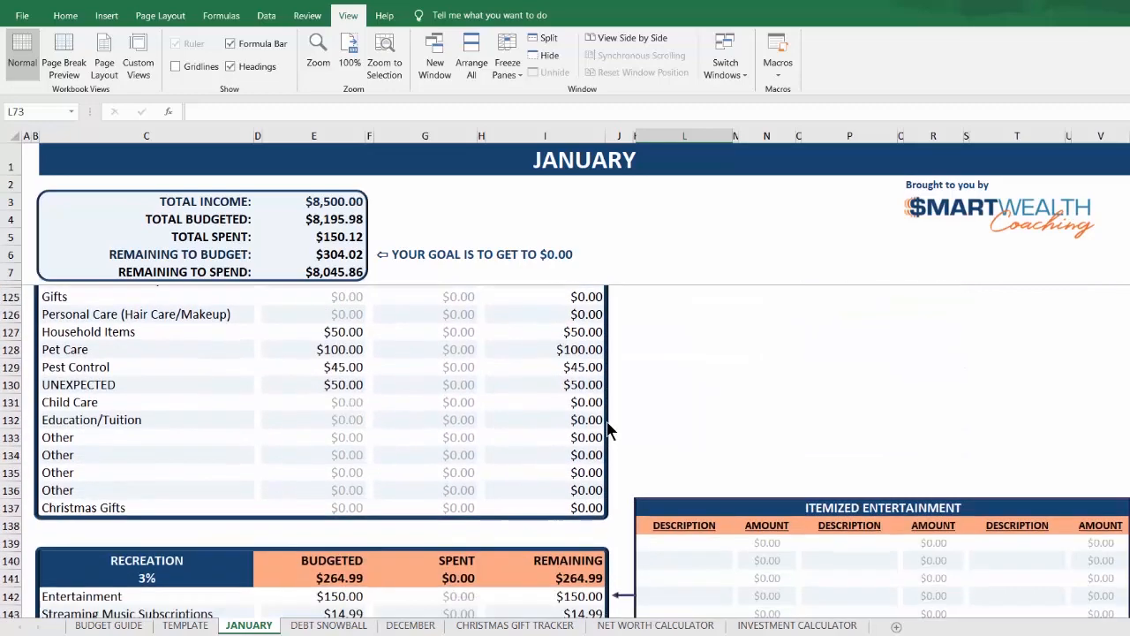
scroll(607, 431, "down", 6)
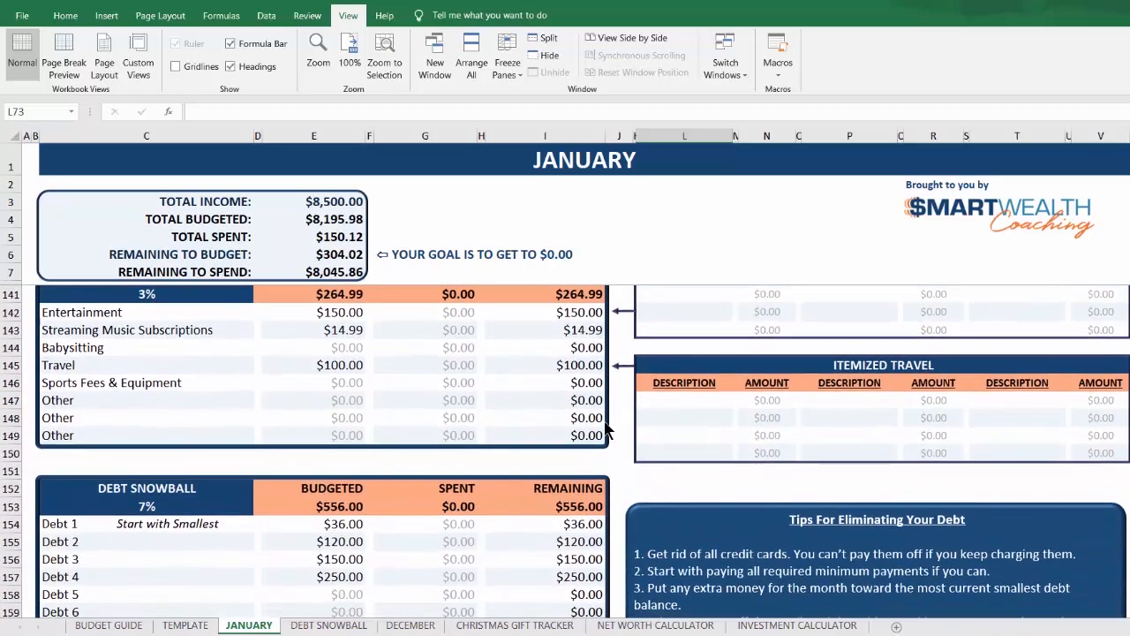
scroll(608, 431, "down", 1)
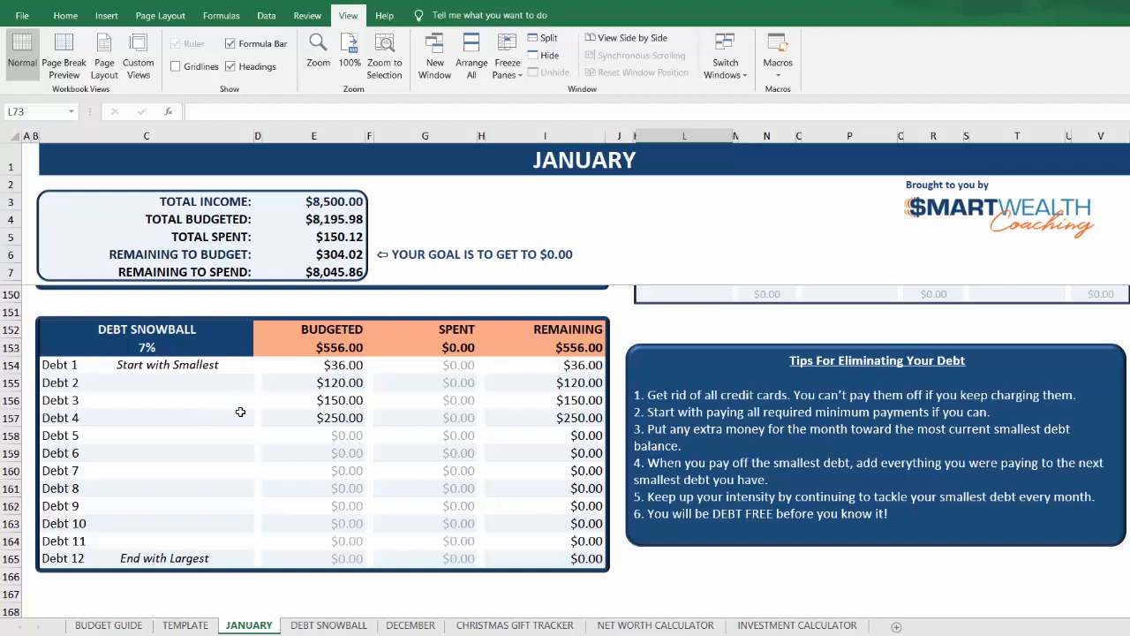
Step: Examine the Debt Snowball calculator's selection and amount cells, and compare its debts with the January sheet's Debt Snowball table
left_click(342, 628)
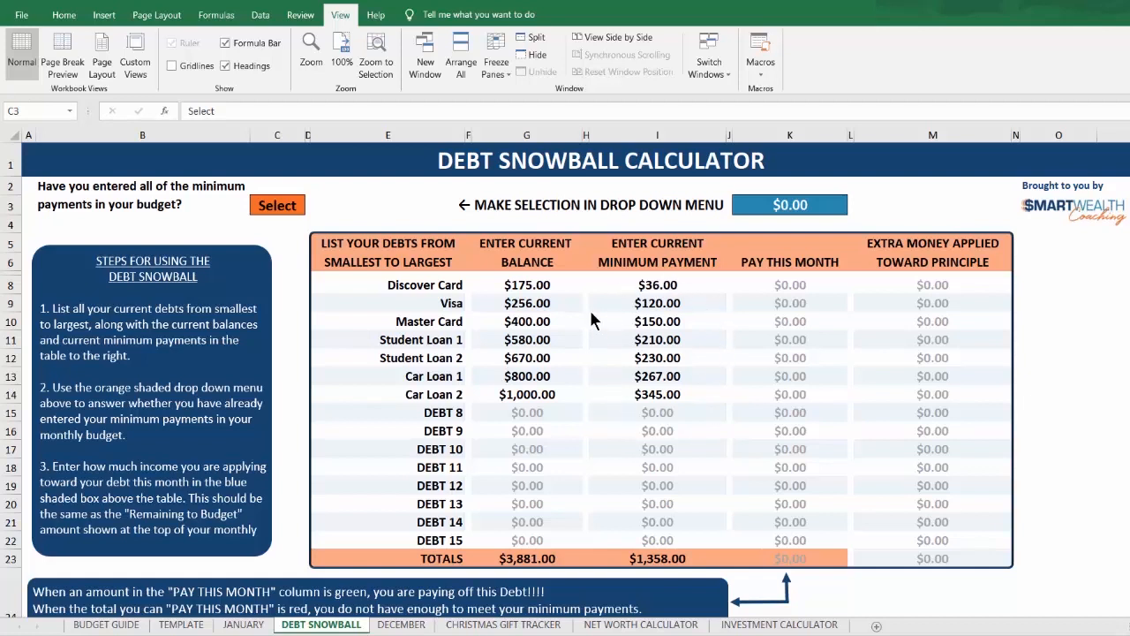
left_click(279, 204)
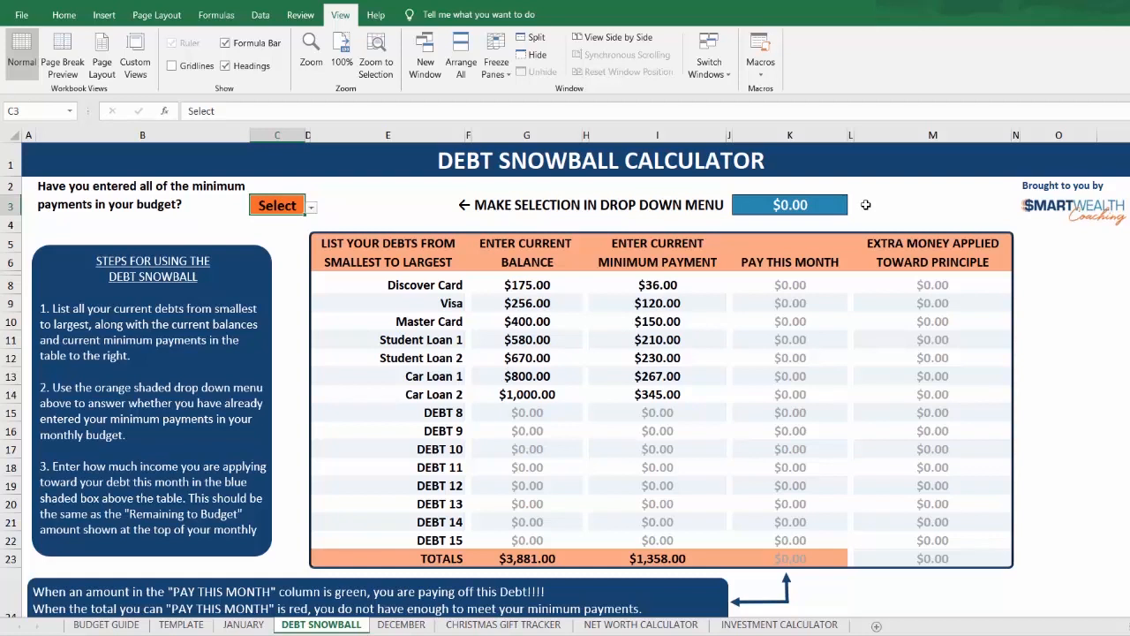
left_click(790, 205)
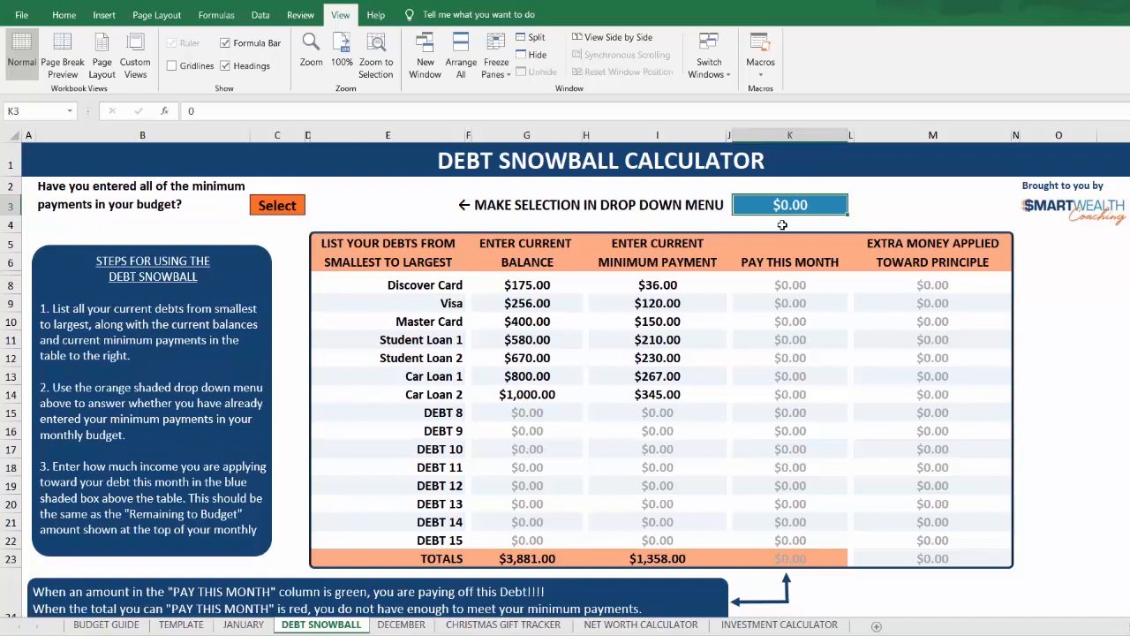
left_click(244, 625)
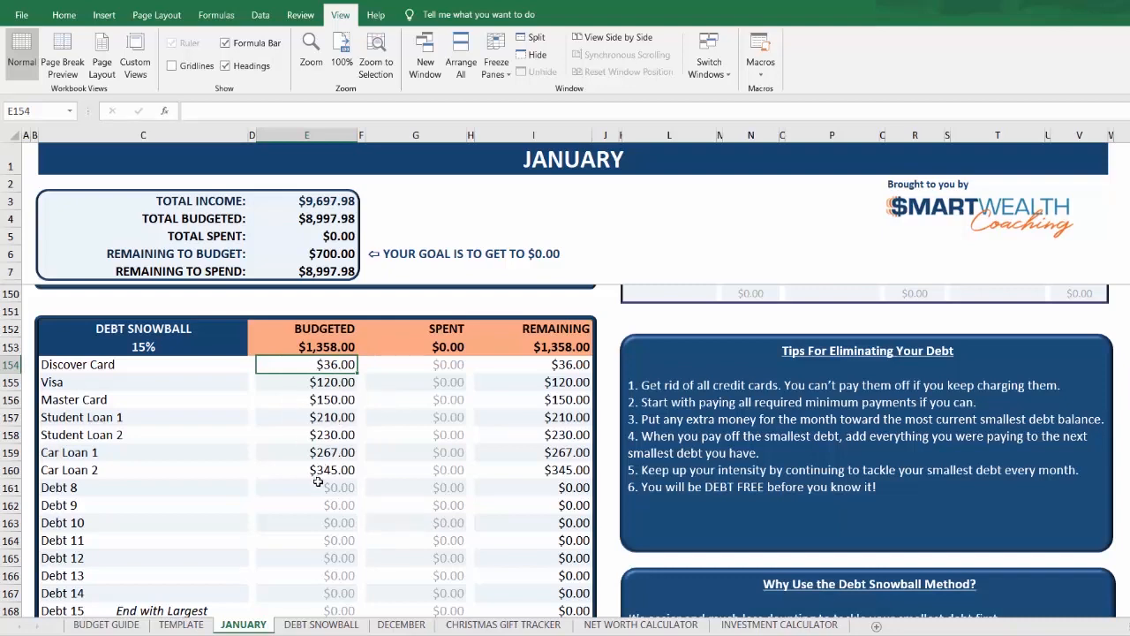
left_click(316, 627)
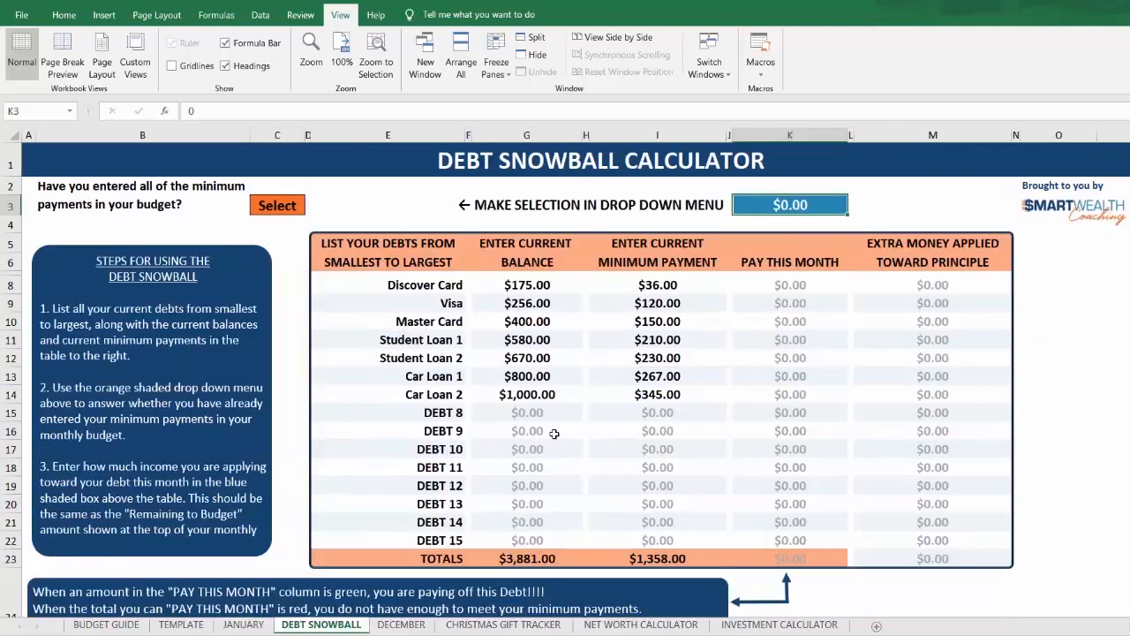
Step: Answer Yes to whether all minimum payments are in the budget, and set the extra money to apply toward debts to 700
left_click(275, 207)
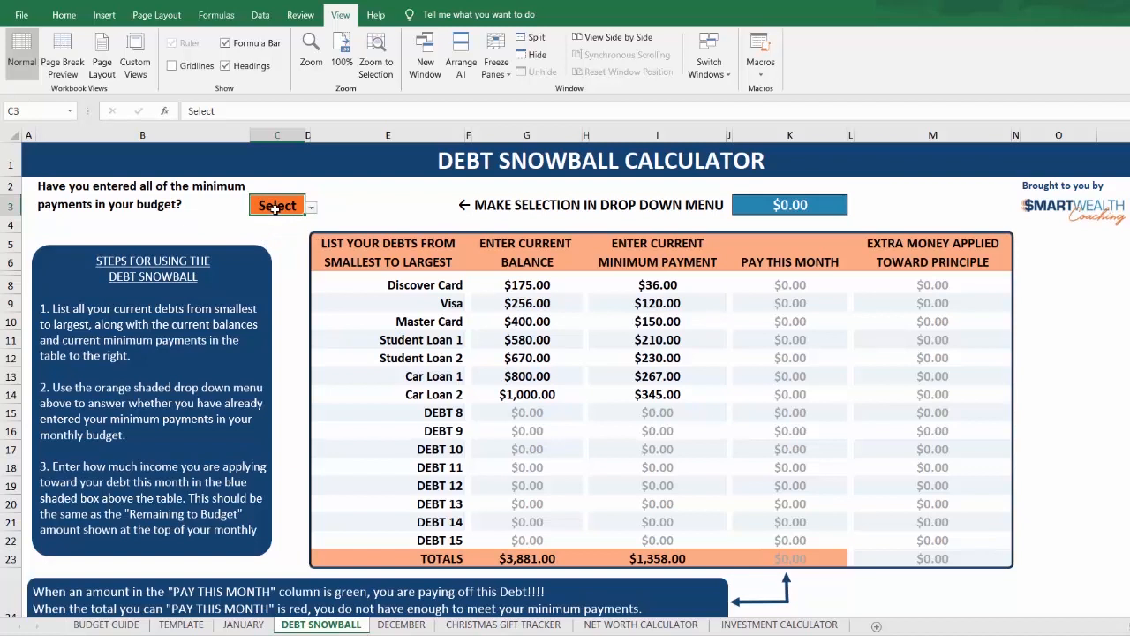
left_click(311, 208)
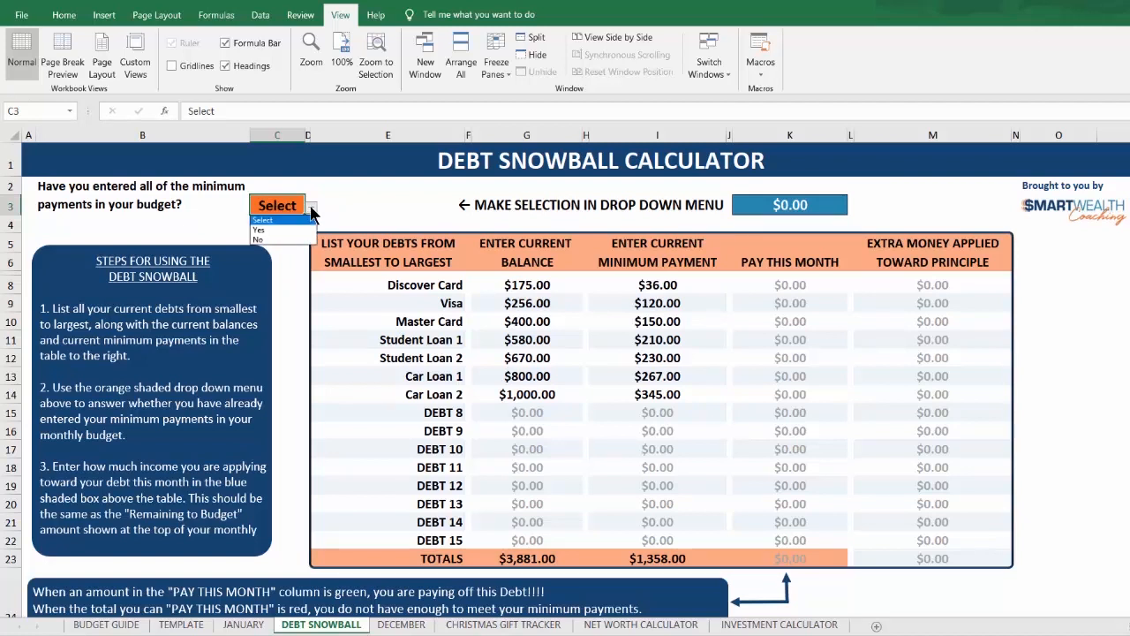
left_click(259, 230)
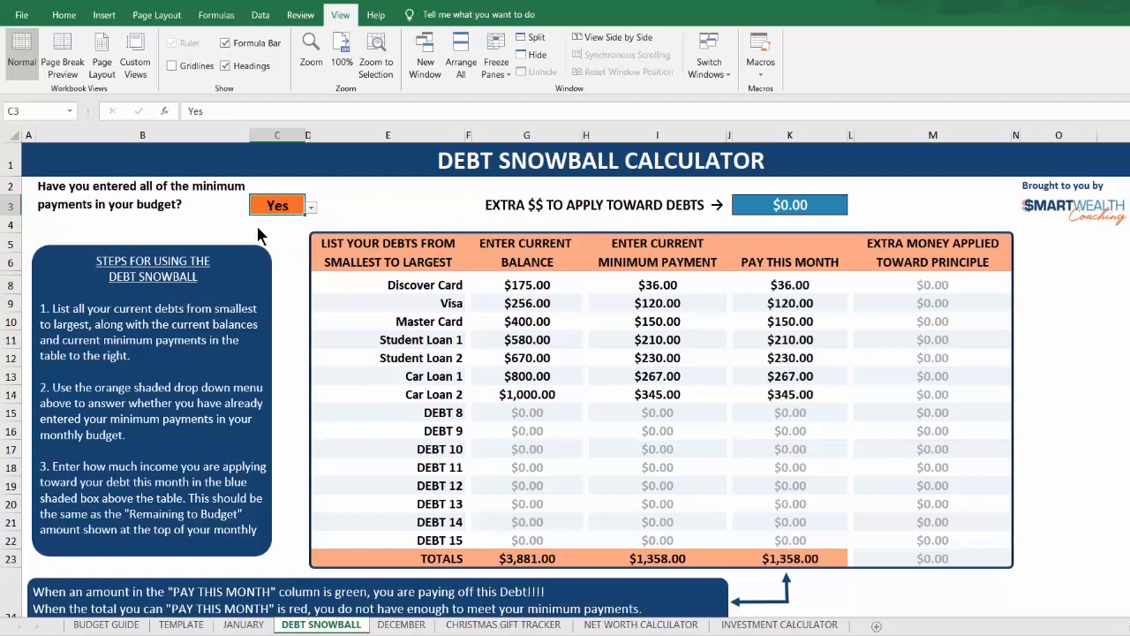
left_click(792, 205)
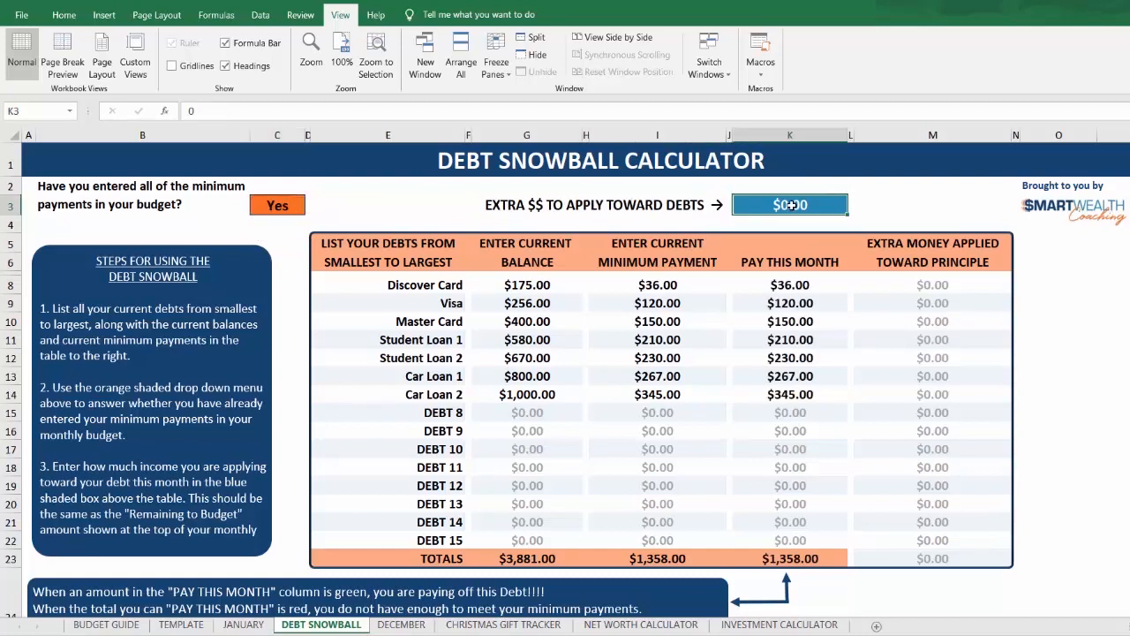
type("7")
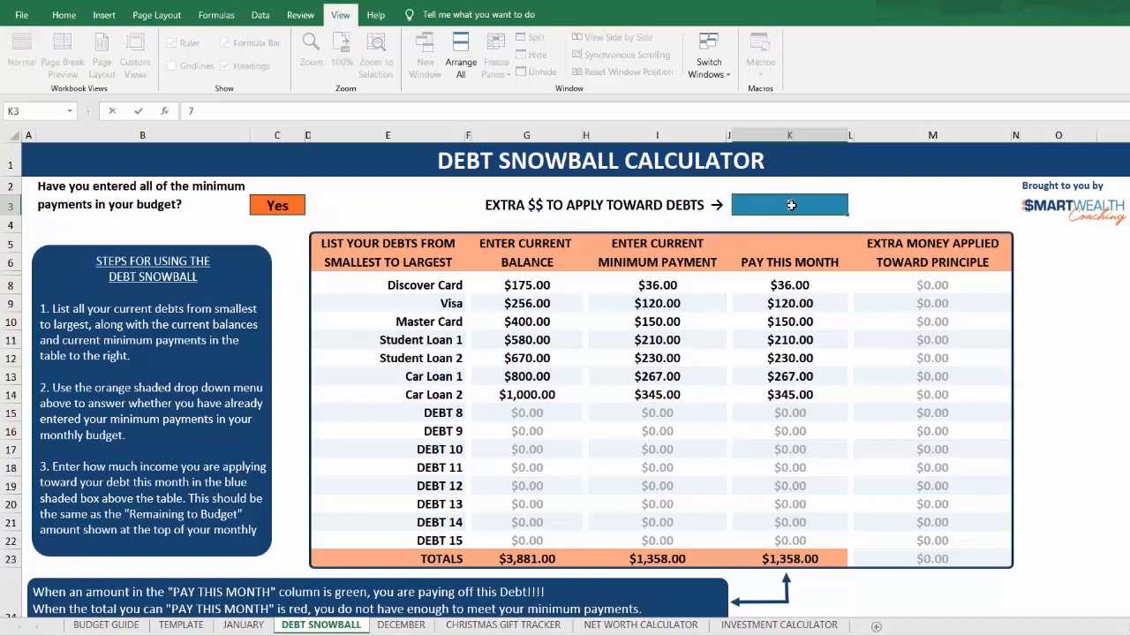
type("00")
key("Return")
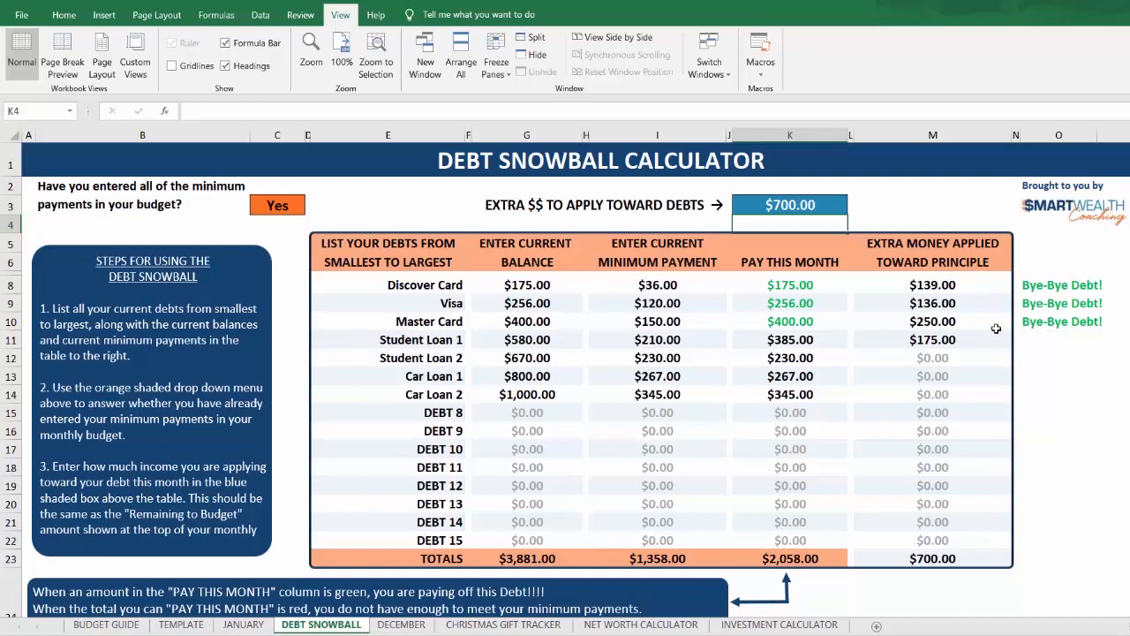
Step: Answer No to whether all minimum payments are in the budget, and set the total money to apply toward debts to 2058
left_click(283, 206)
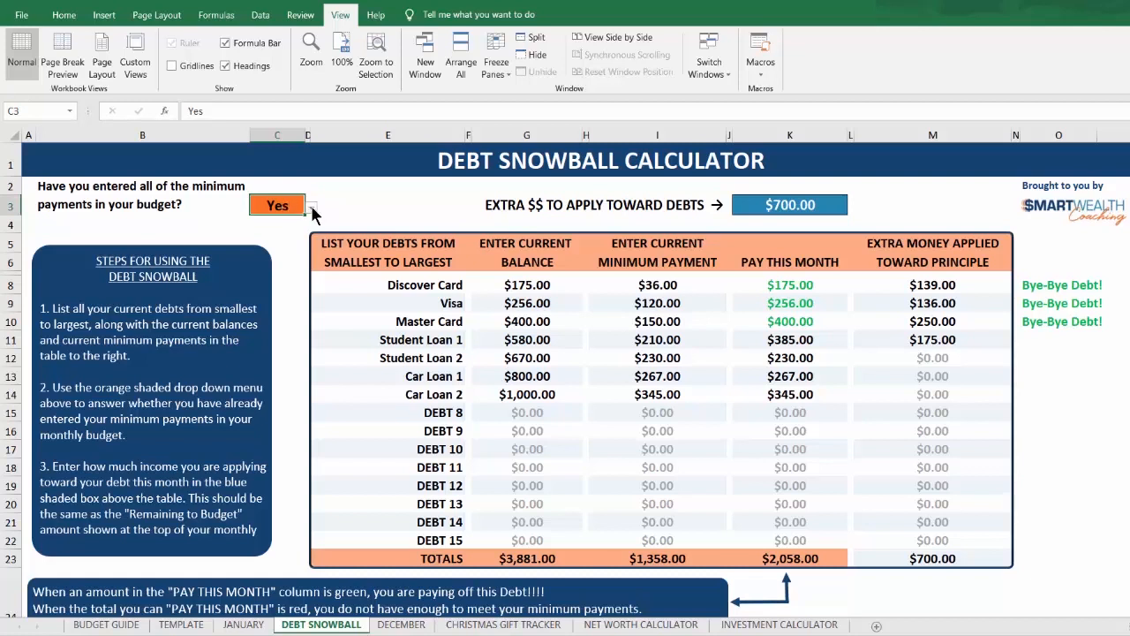
left_click(312, 207)
left_click(273, 240)
left_click(787, 205)
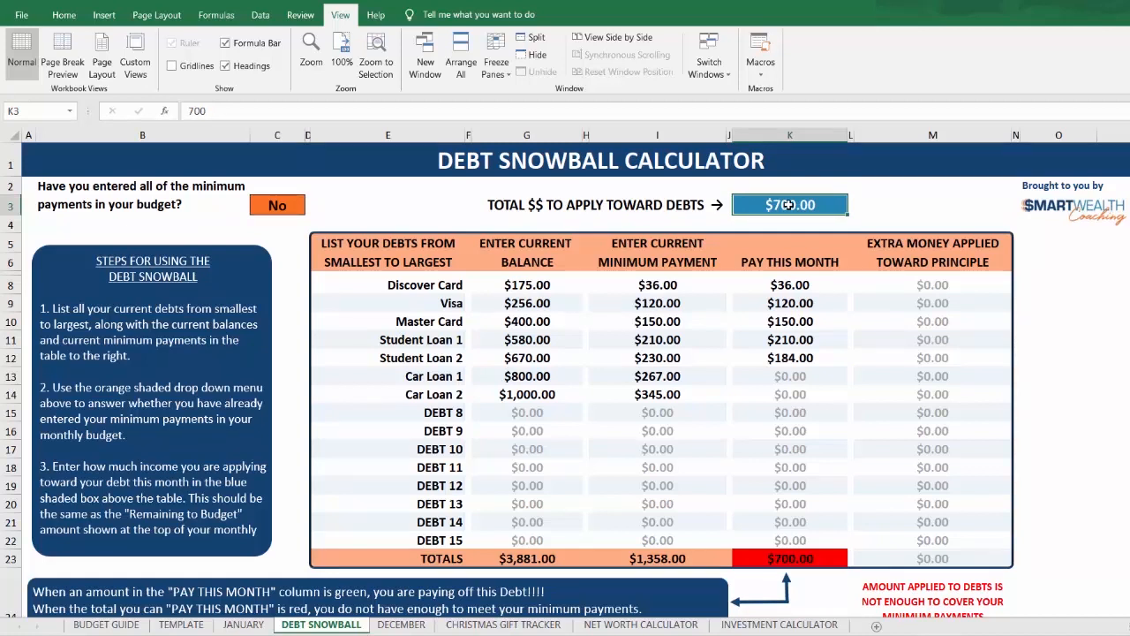
type("2058")
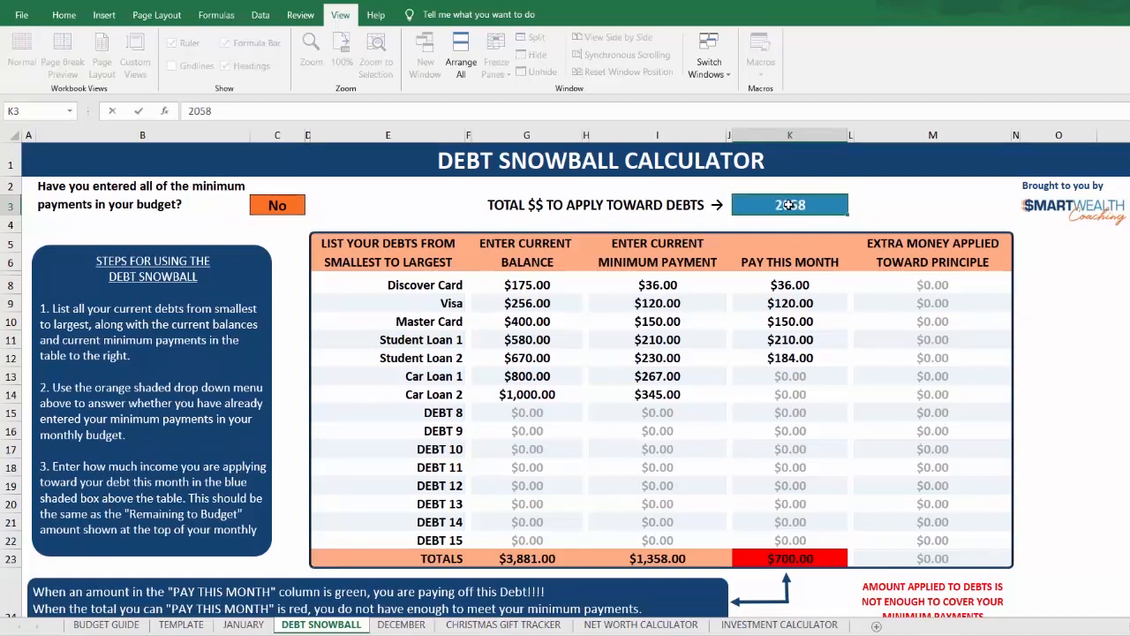
key("Return")
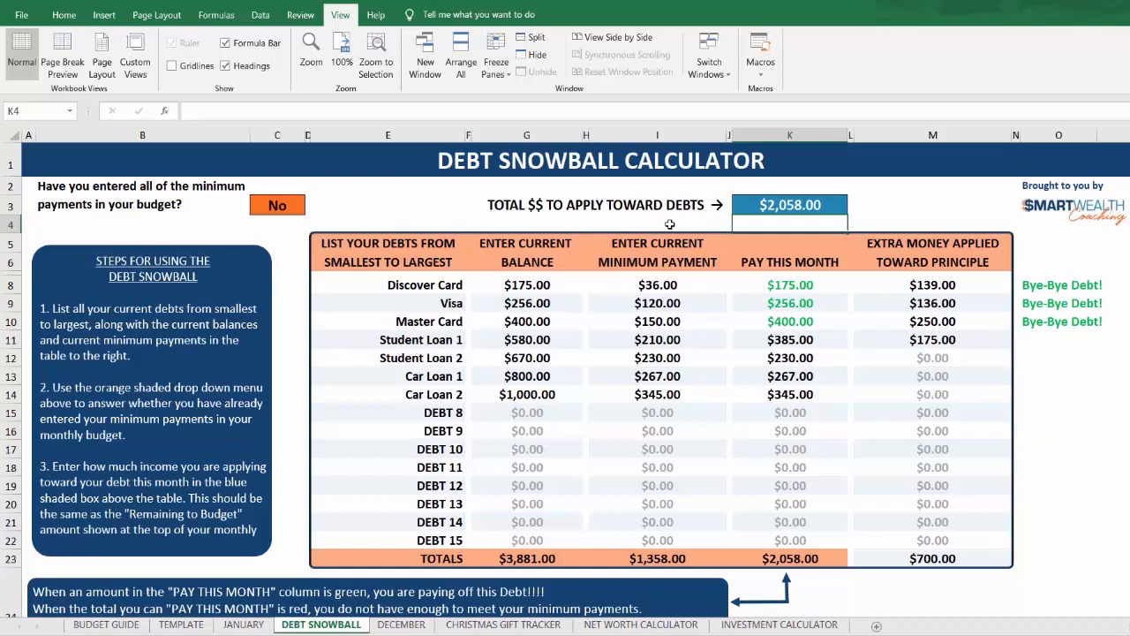
Step: Compare the calculator with the minimum-payments answer set to Select and to Yes, and return the answer to No
left_click(278, 205)
left_click(312, 209)
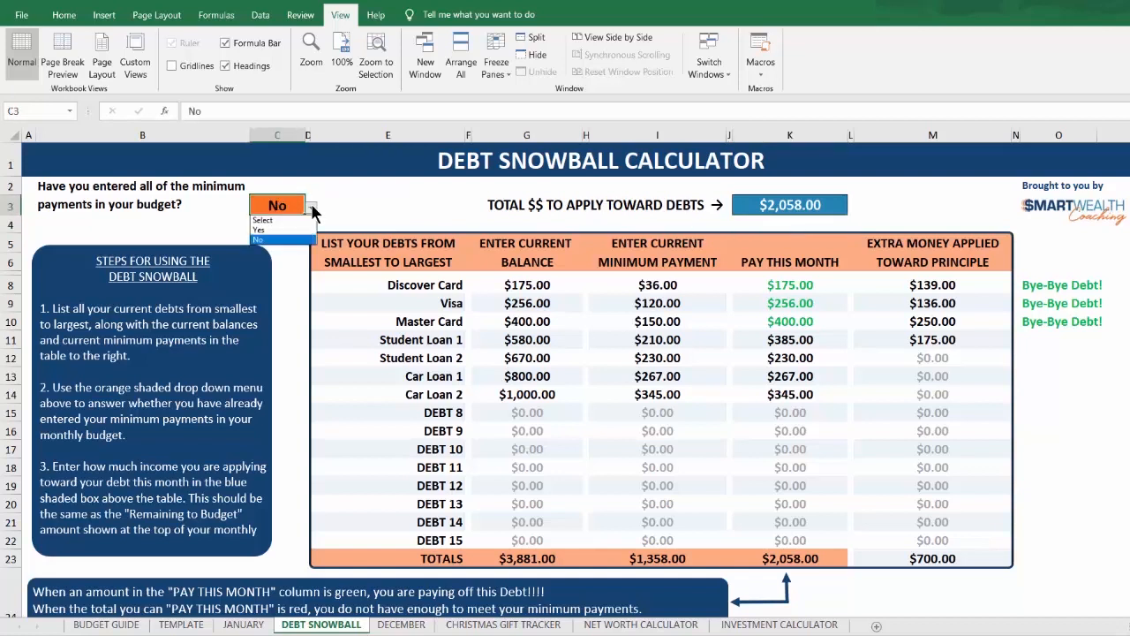
left_click(270, 220)
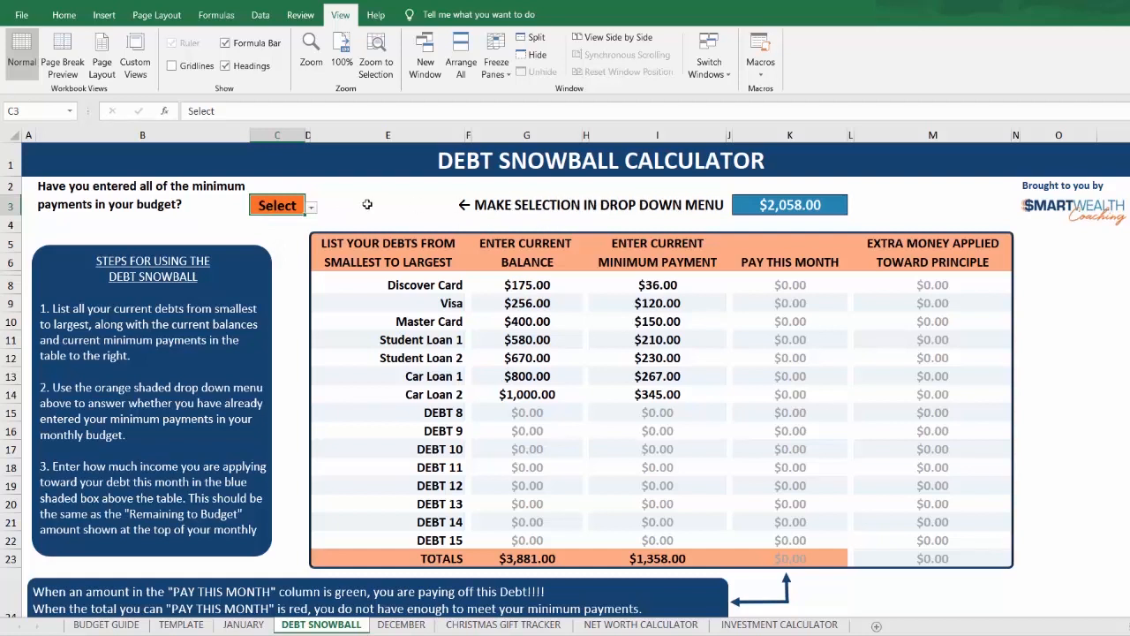
left_click(312, 207)
left_click(274, 231)
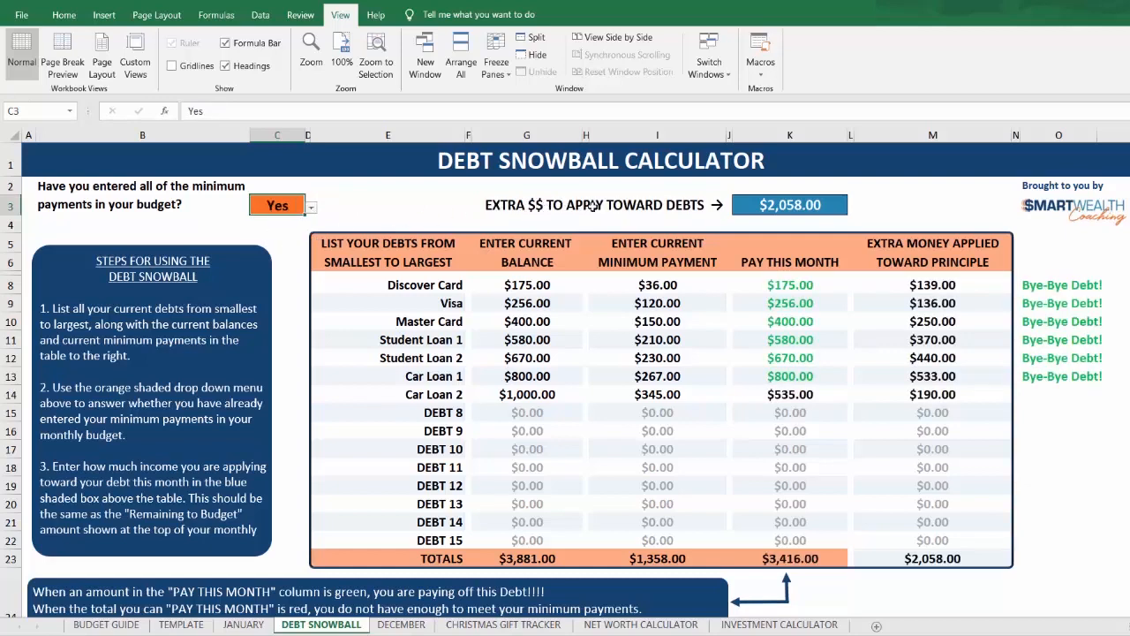
left_click(312, 207)
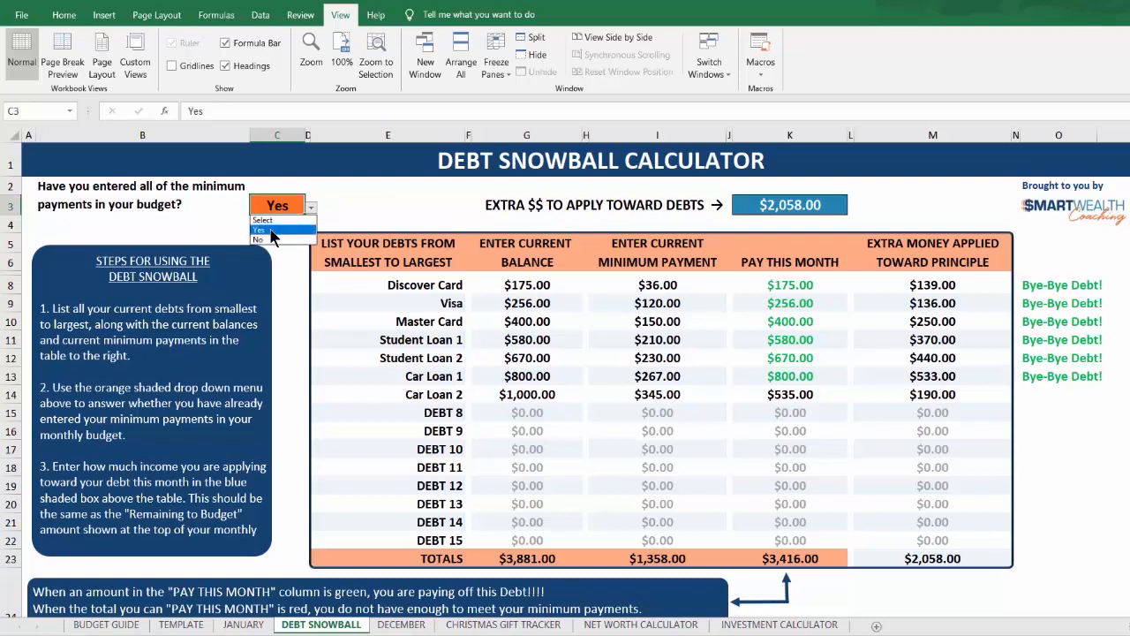
left_click(265, 240)
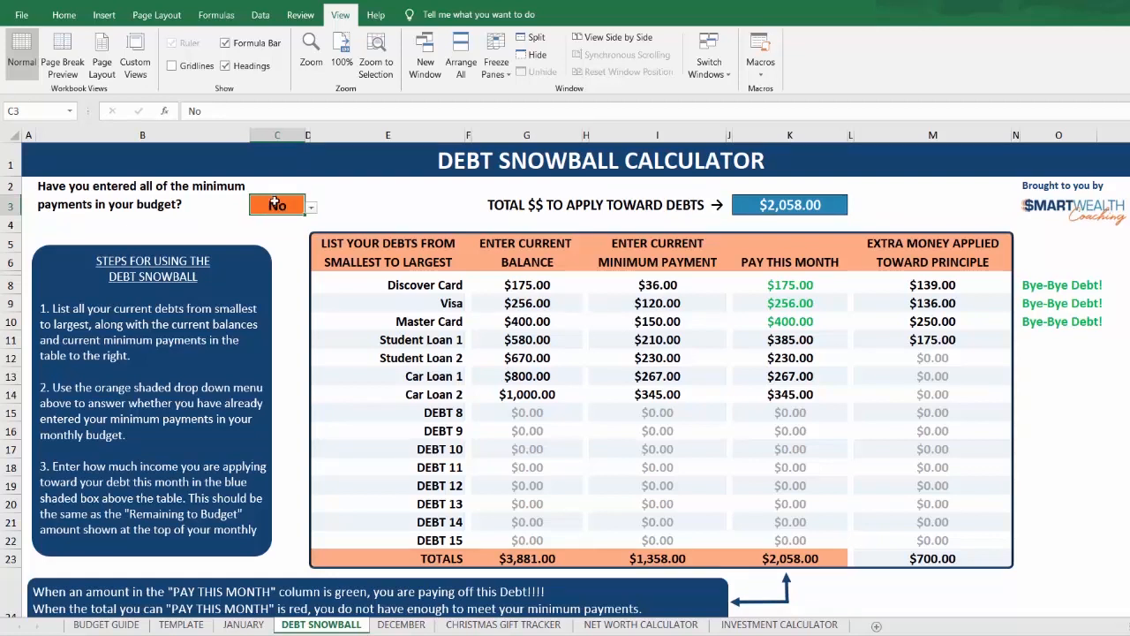
Step: Set the total money to apply toward debts to 700, and check the payment totals and the notes beneath the table
left_click(792, 205)
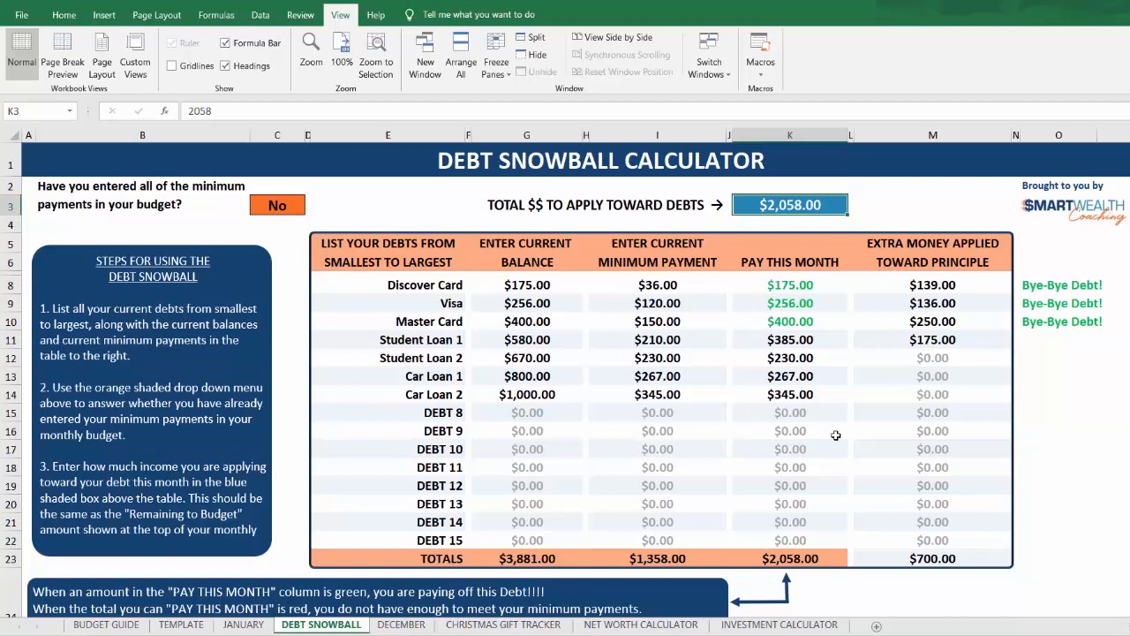
type("700")
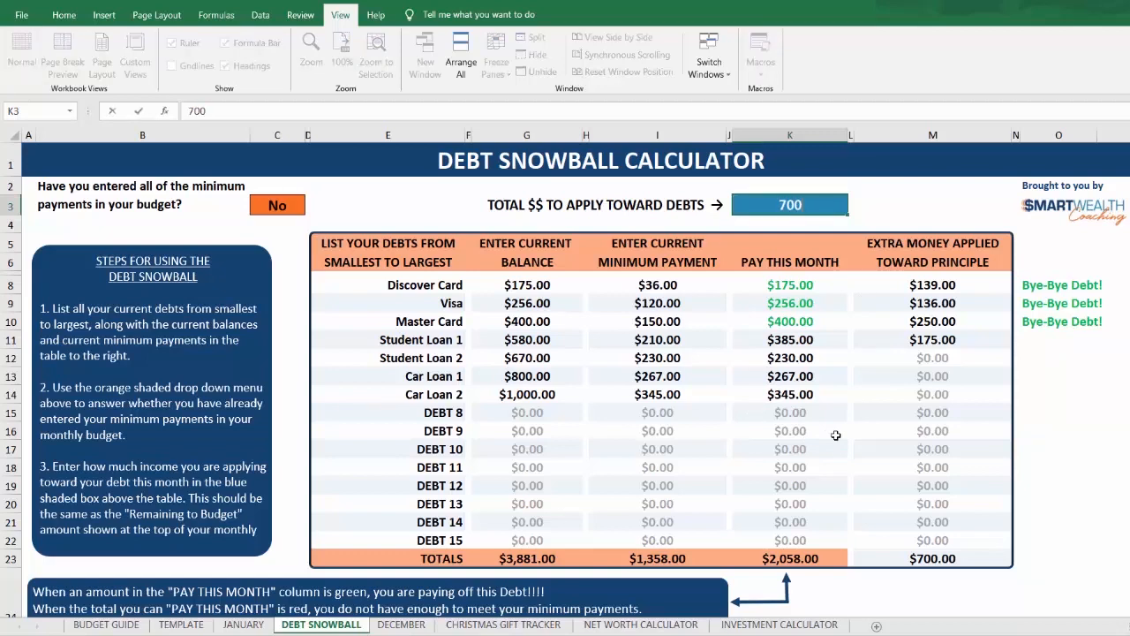
key("Return")
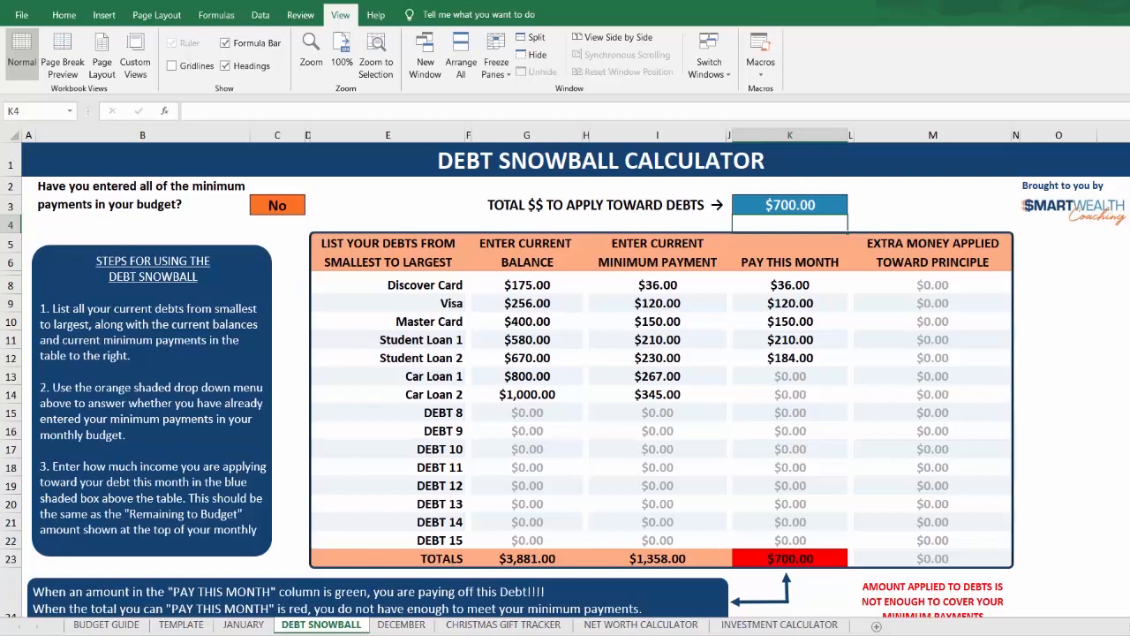
scroll(856, 540, "down", 1)
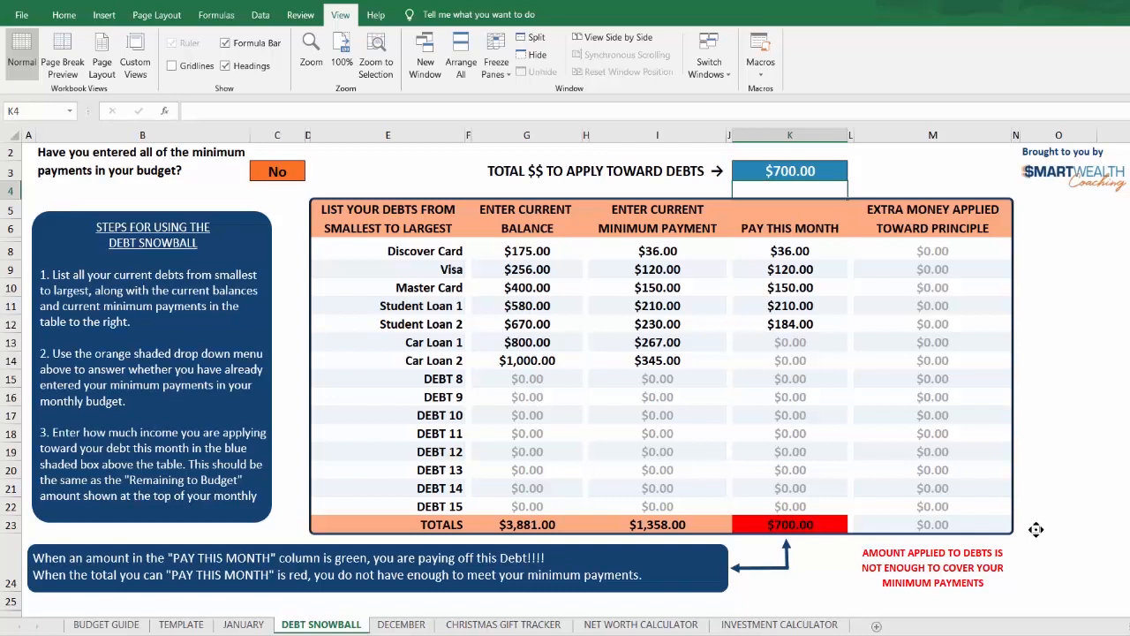
scroll(1034, 530, "up", 1)
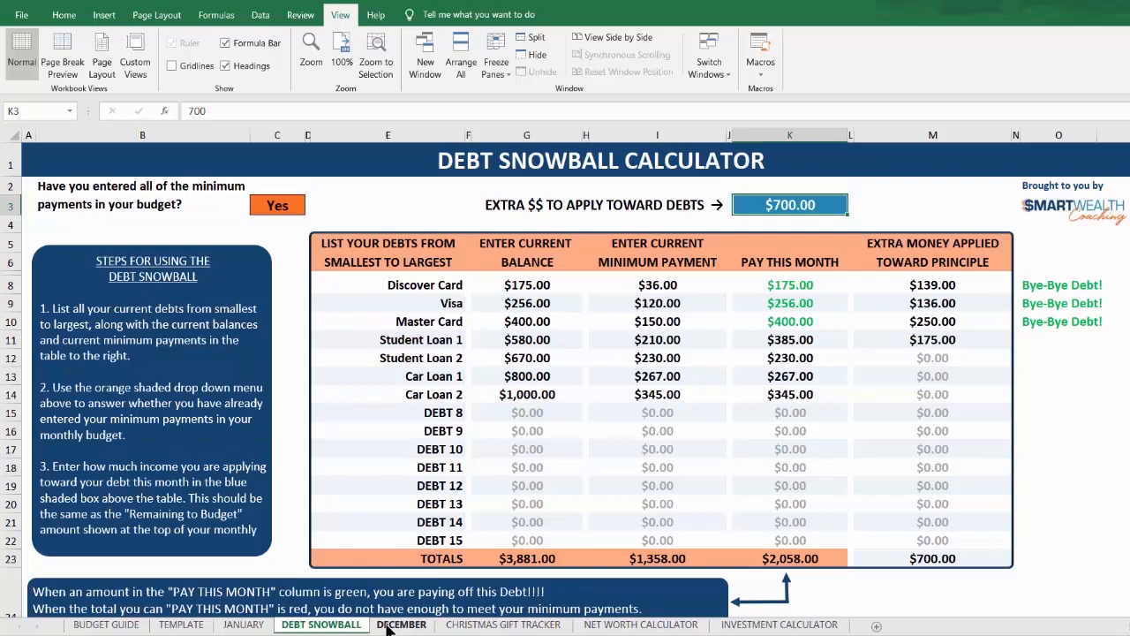
Step: Review the debt elimination tips and the Debt Snowball Method explanation beside the January sheet's Debt Snowball table
left_click(243, 624)
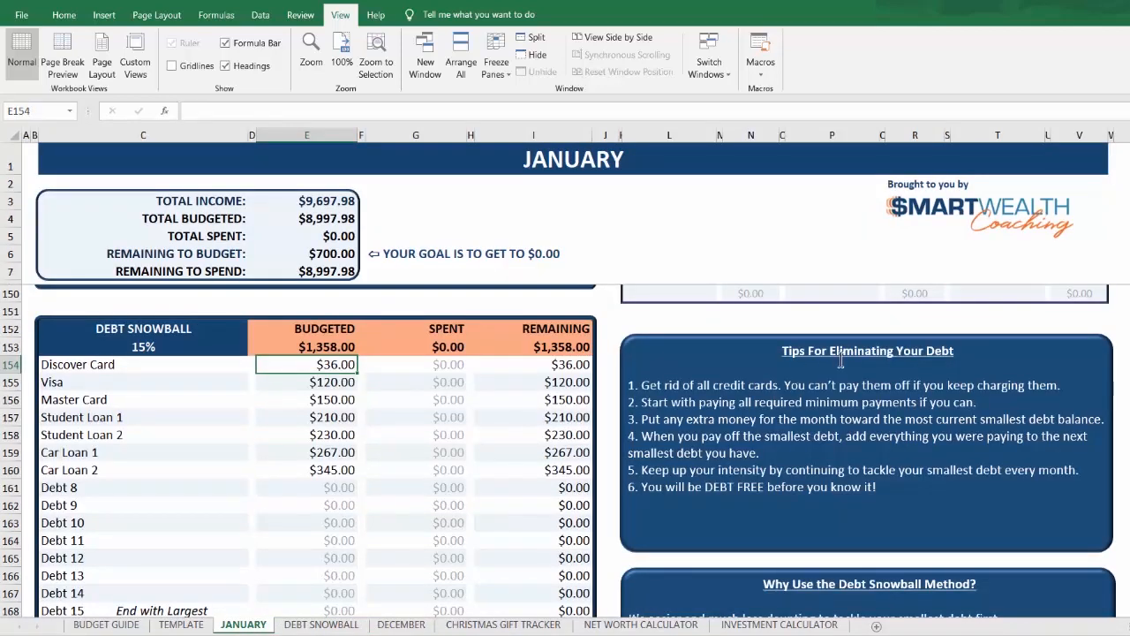
scroll(914, 445, "down", 1)
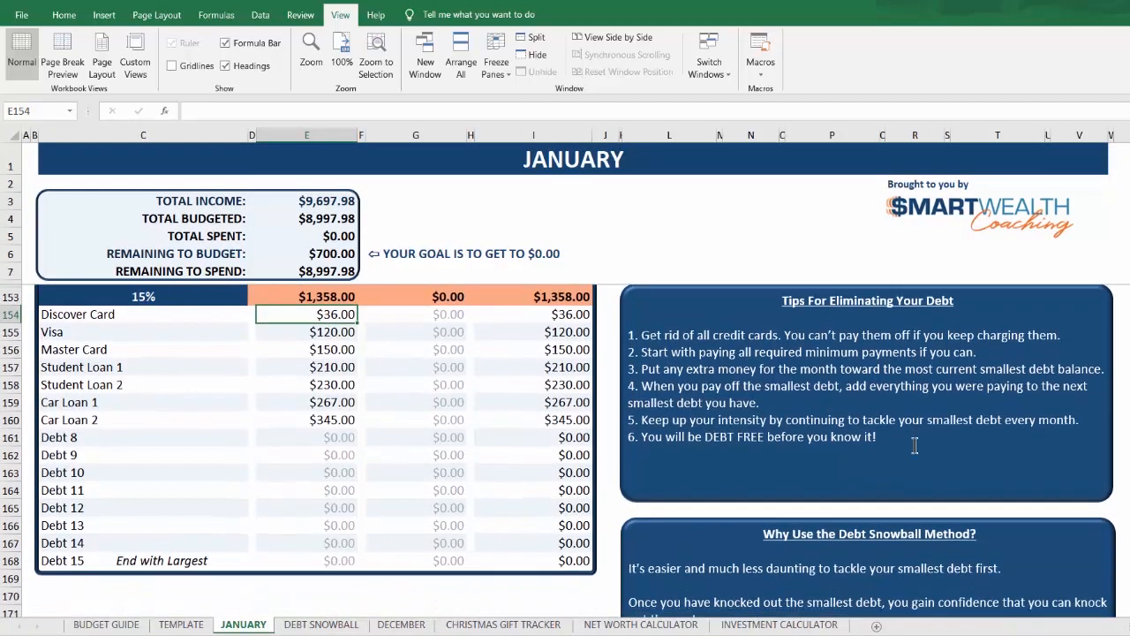
scroll(915, 445, "down", 2)
scroll(908, 448, "down", 2)
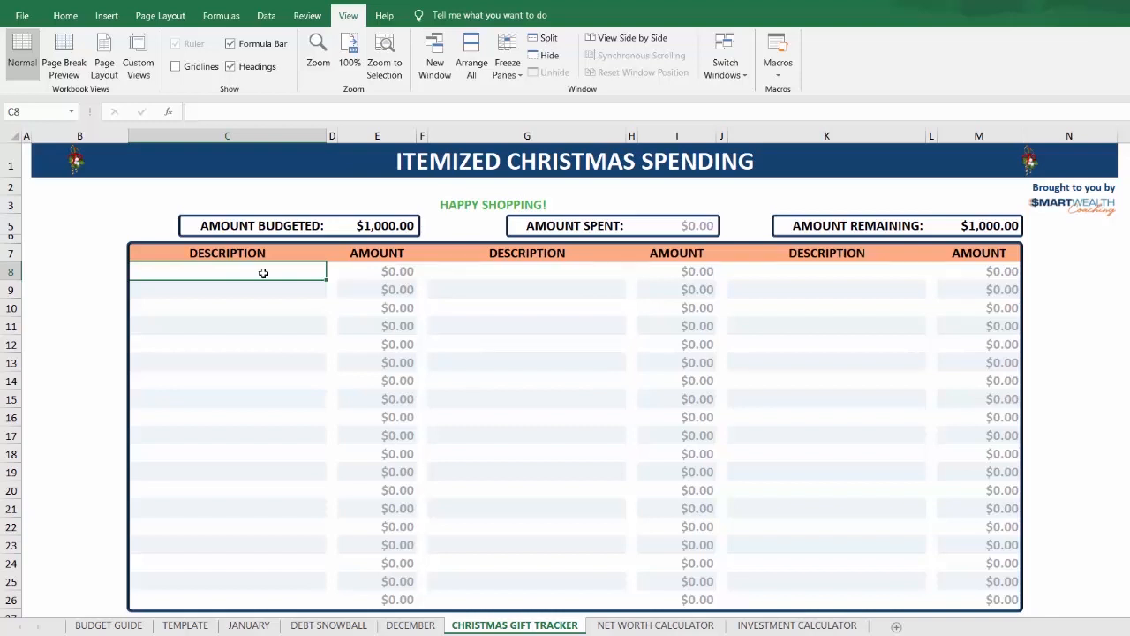
Step: Add an Amazon purchase of 140.45 in the first row of the Christmas Gift Tracker sheet
type("Amazon")
key("Tab")
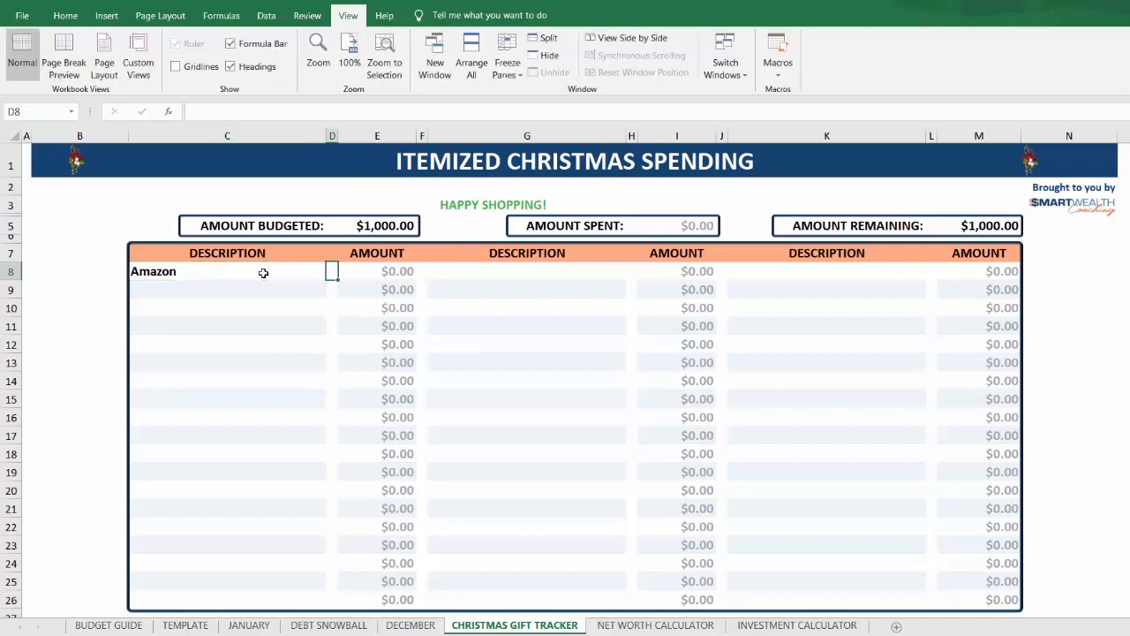
key("Tab")
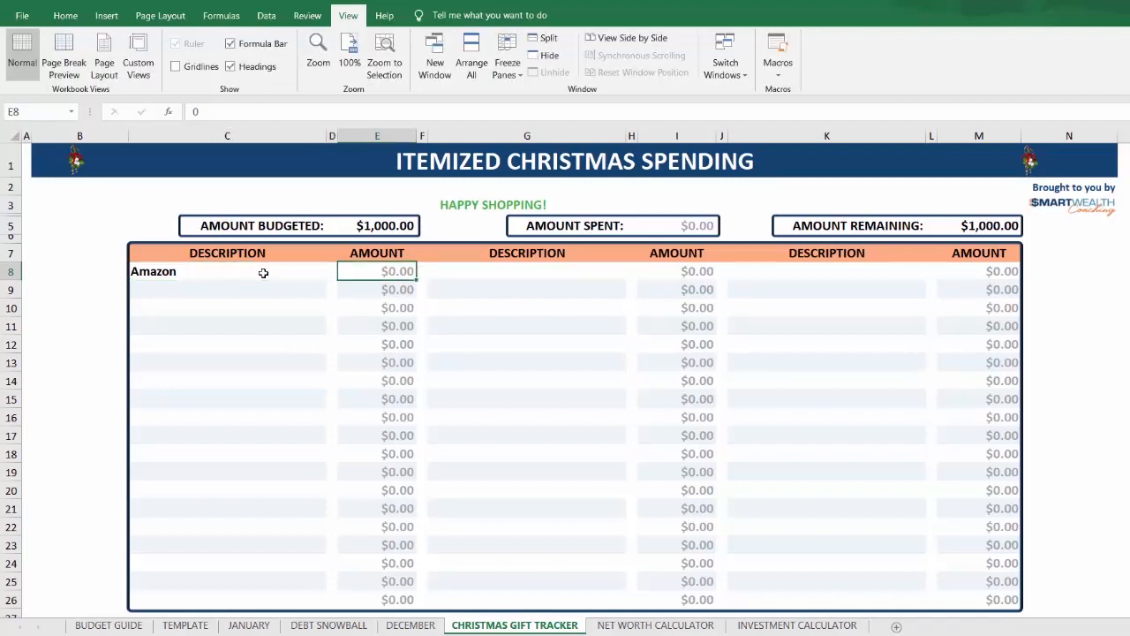
type("140")
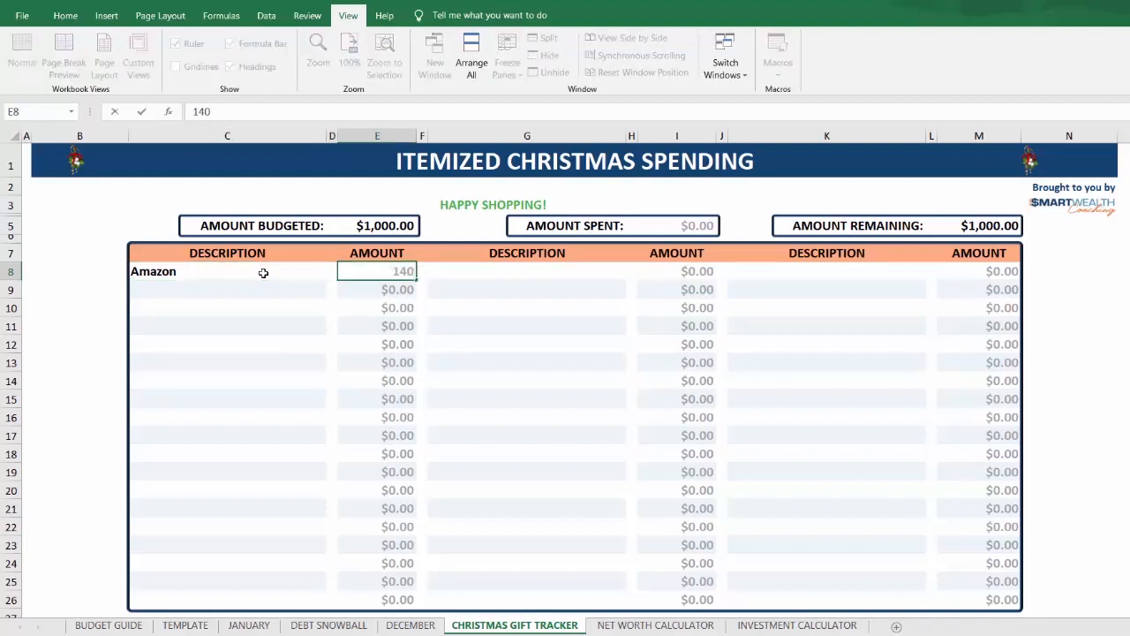
type(".45")
key("Return")
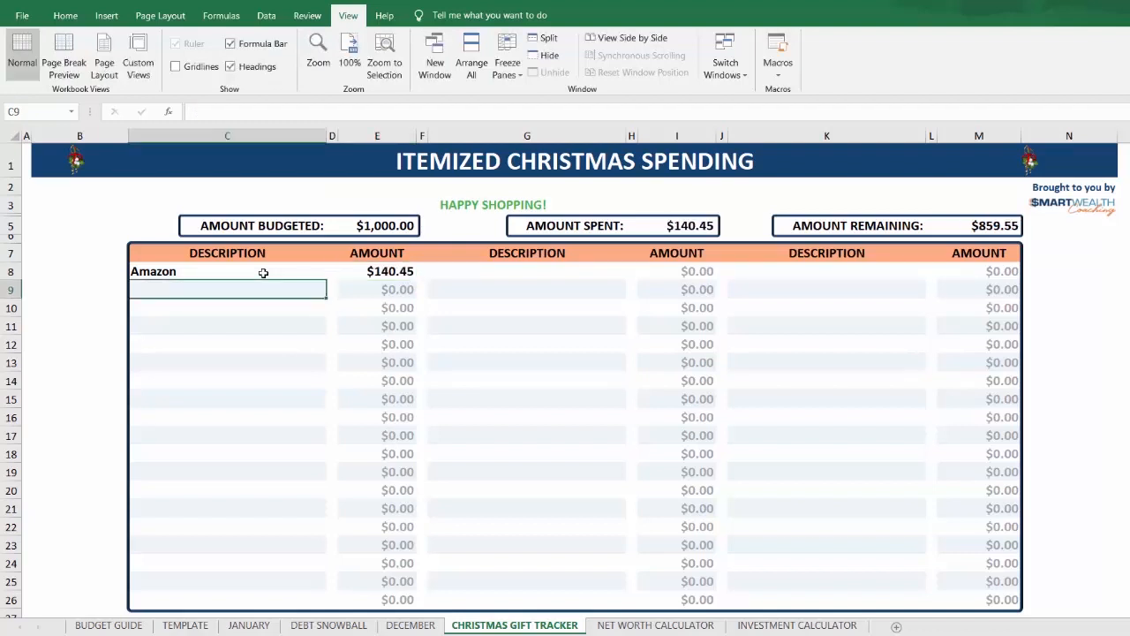
Step: Add a Walmart purchase of 35.54 in the second row of the Itemized Christmas Spending table
type("Walmart")
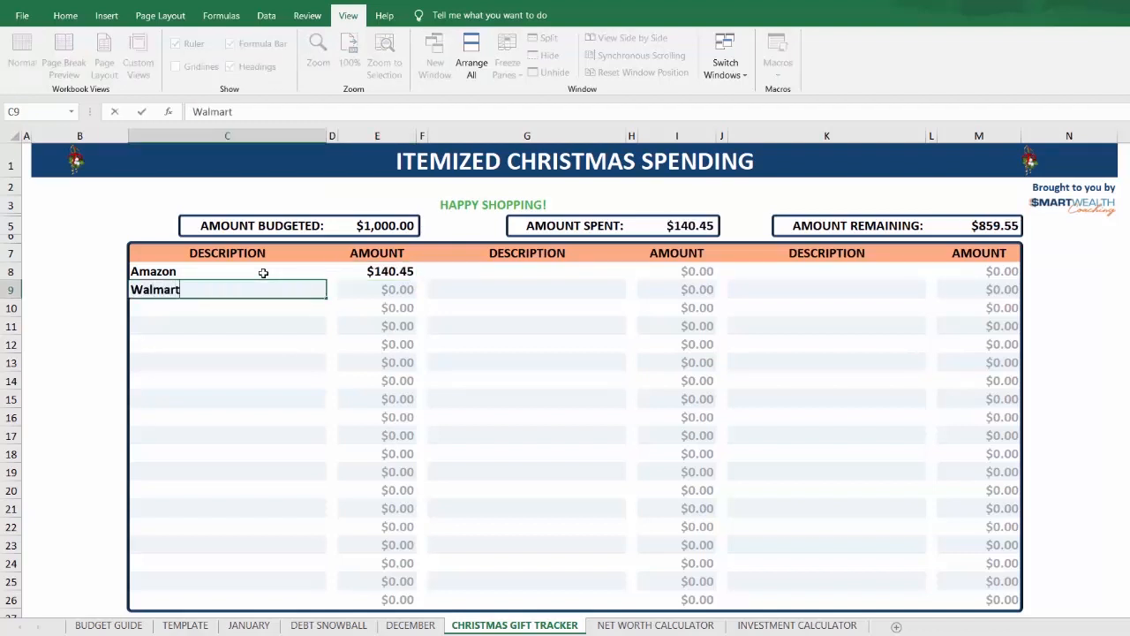
key("Tab")
key("Tab")
type("3")
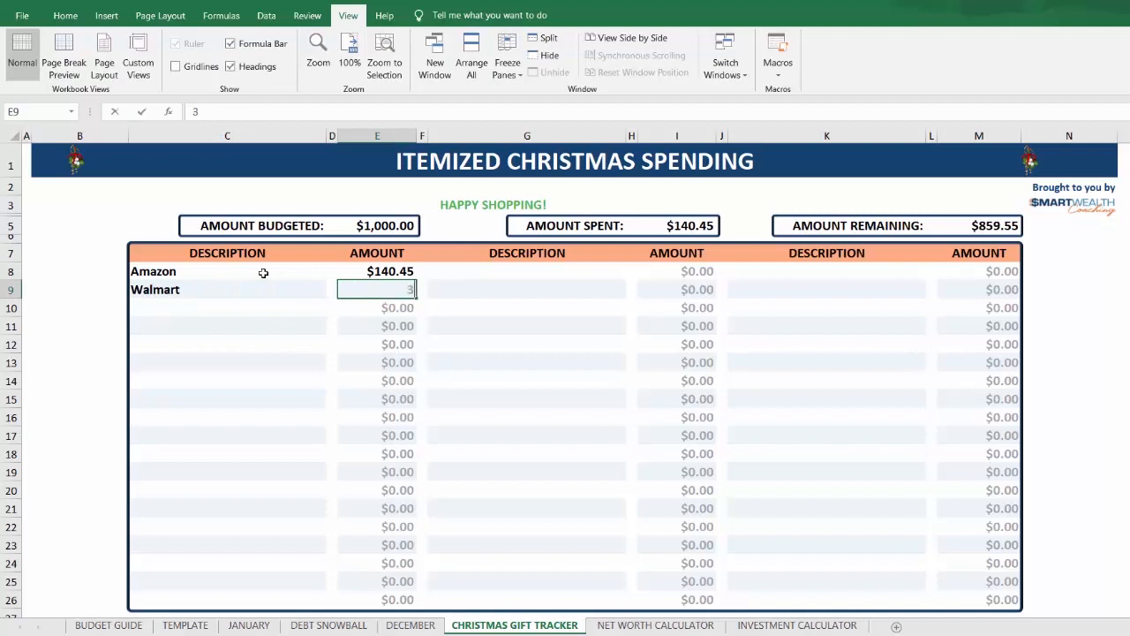
type("5.54")
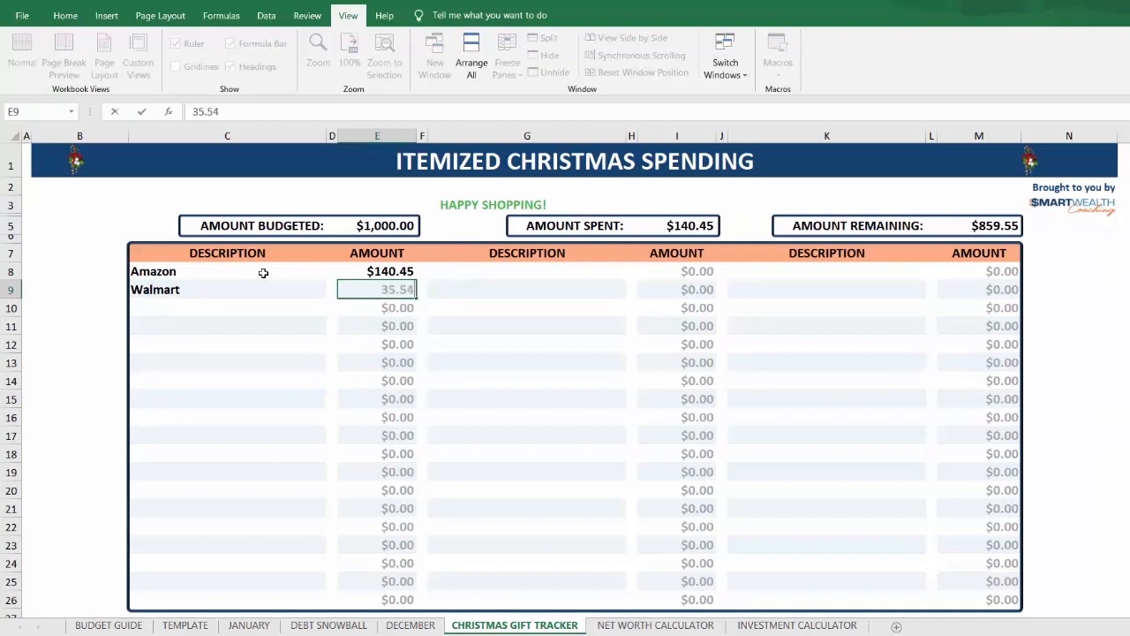
key("Return")
Step: Add a Bed, Bath and Beyond purchase of 58 in the third row of the Itemized Christmas Spending table
type("Bed, Bath")
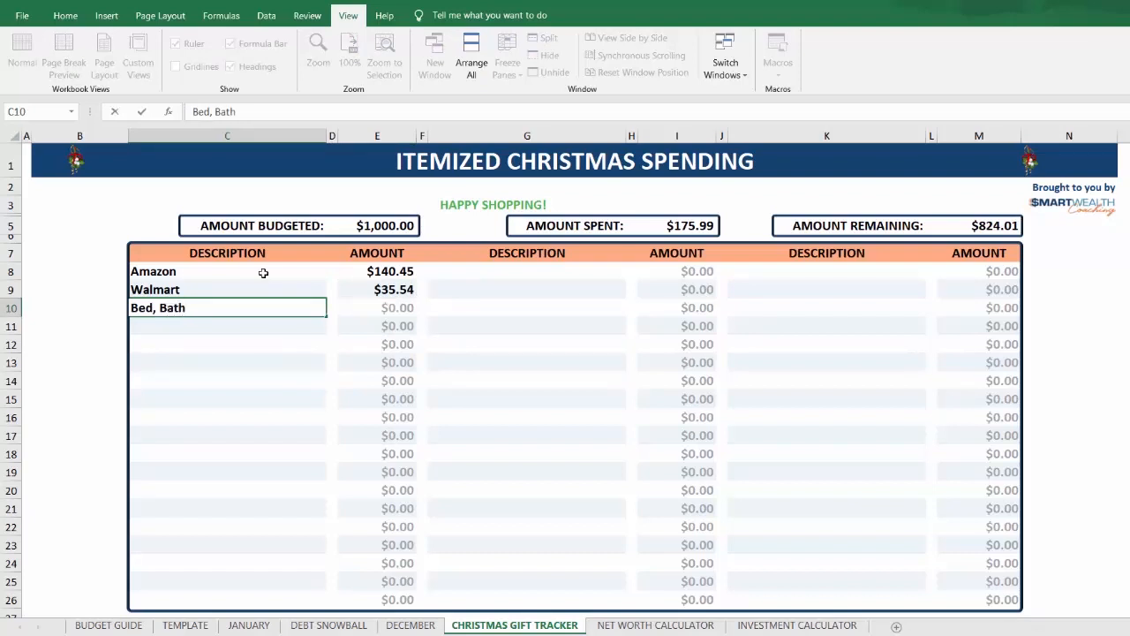
type(" and Beyon")
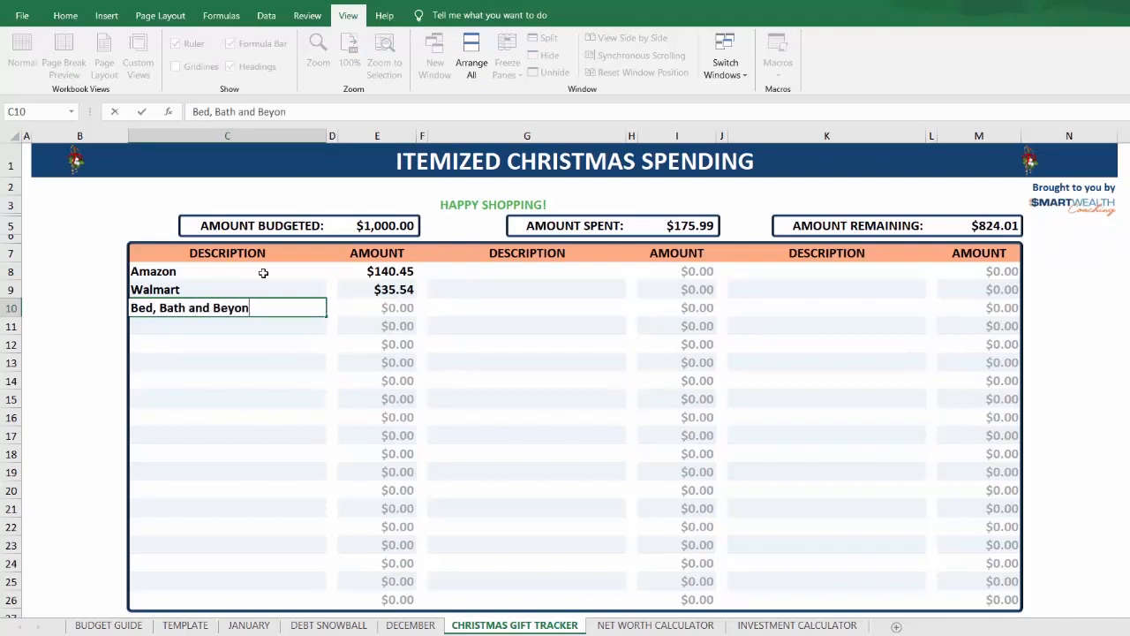
type("d")
key("Tab")
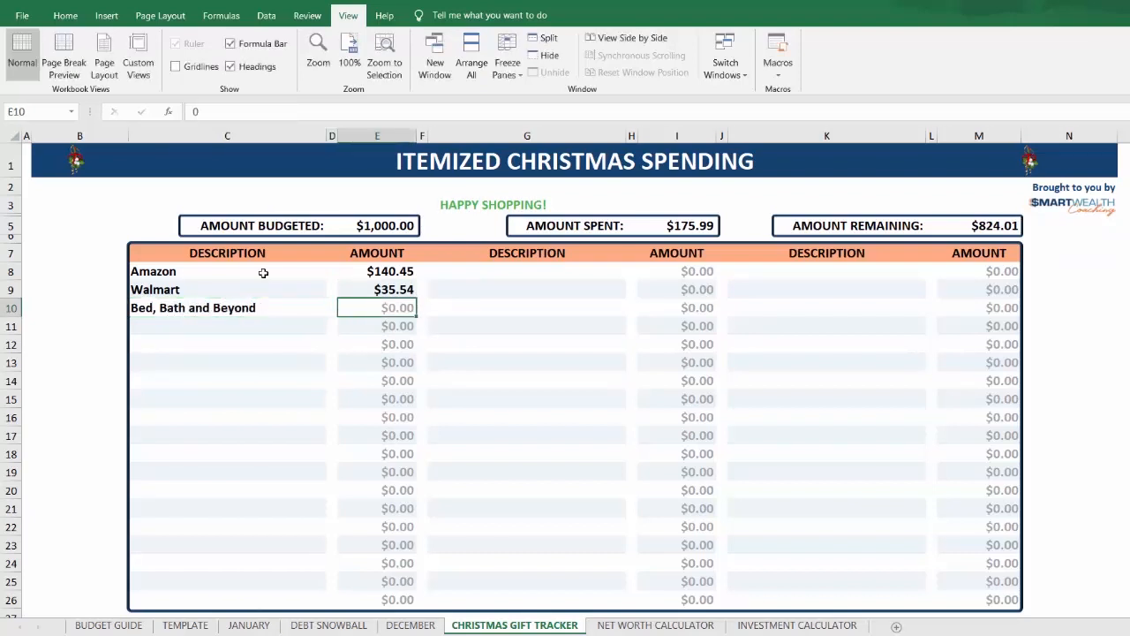
type("58")
key("Return")
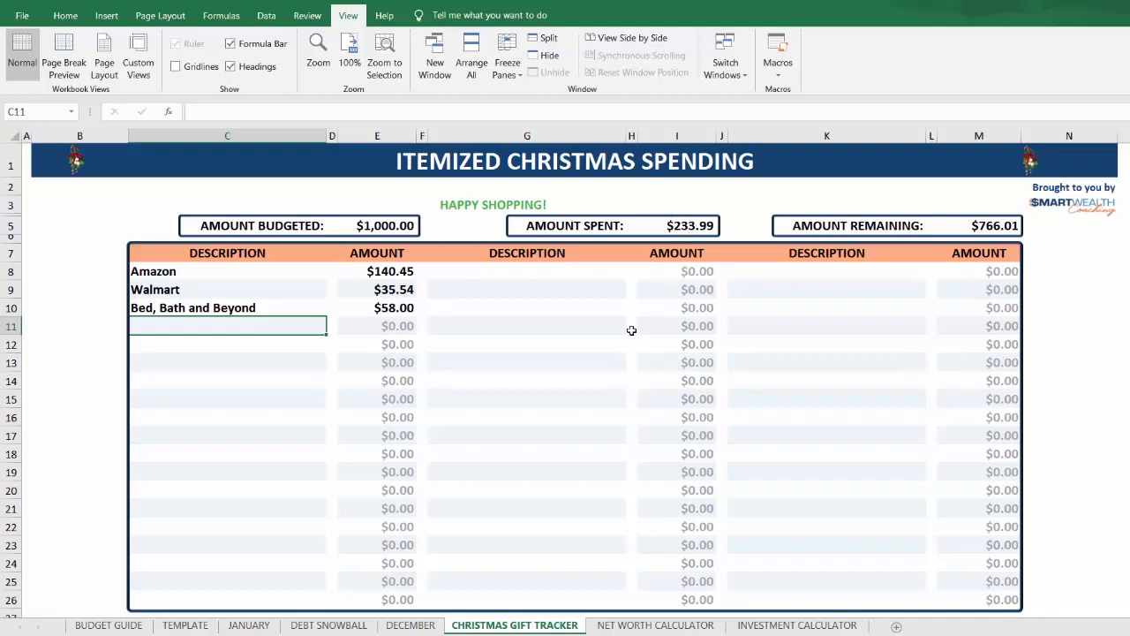
Step: Check the tracker's amount spent against the December sheet, and enter 233.99 as spent for Christmas Gifts in its Personal table
left_click(409, 625)
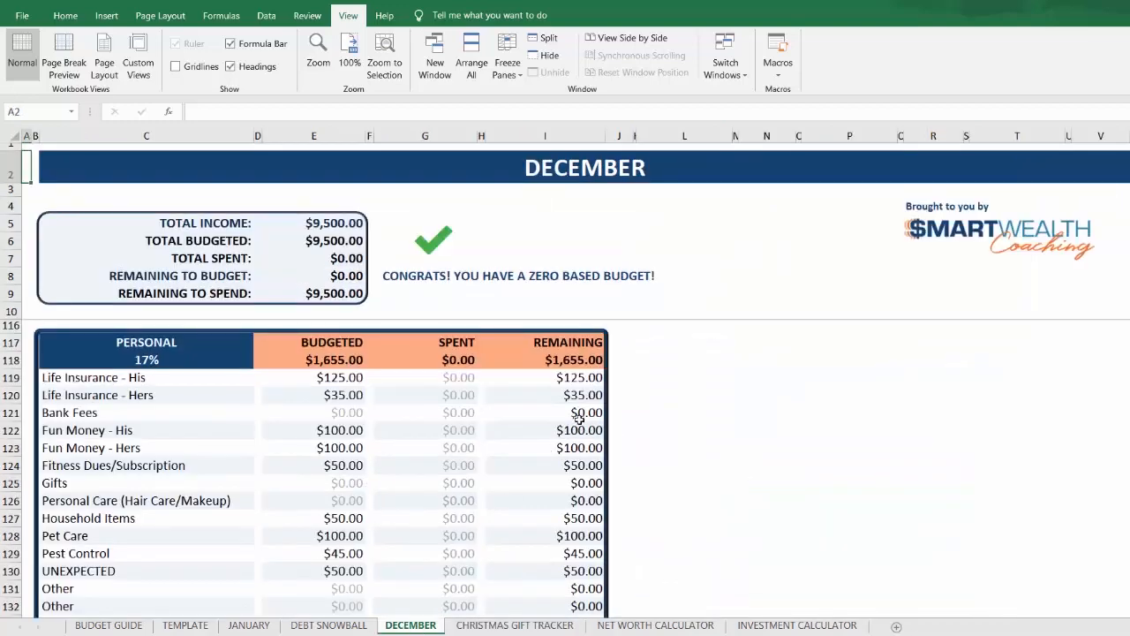
scroll(394, 451, "down", 3)
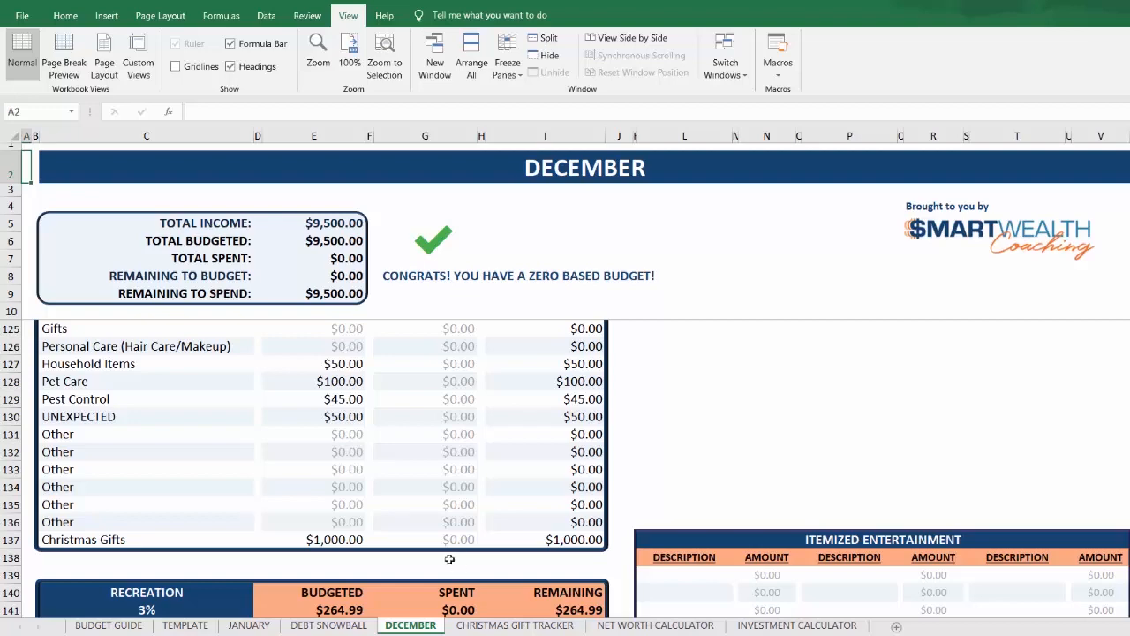
left_click(519, 625)
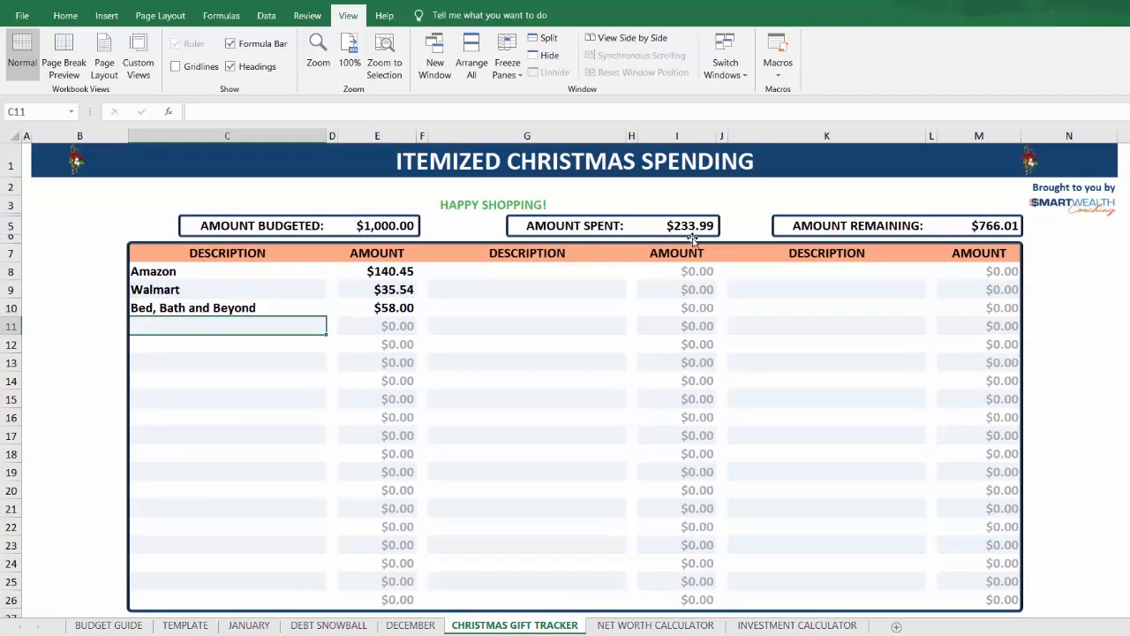
left_click(419, 626)
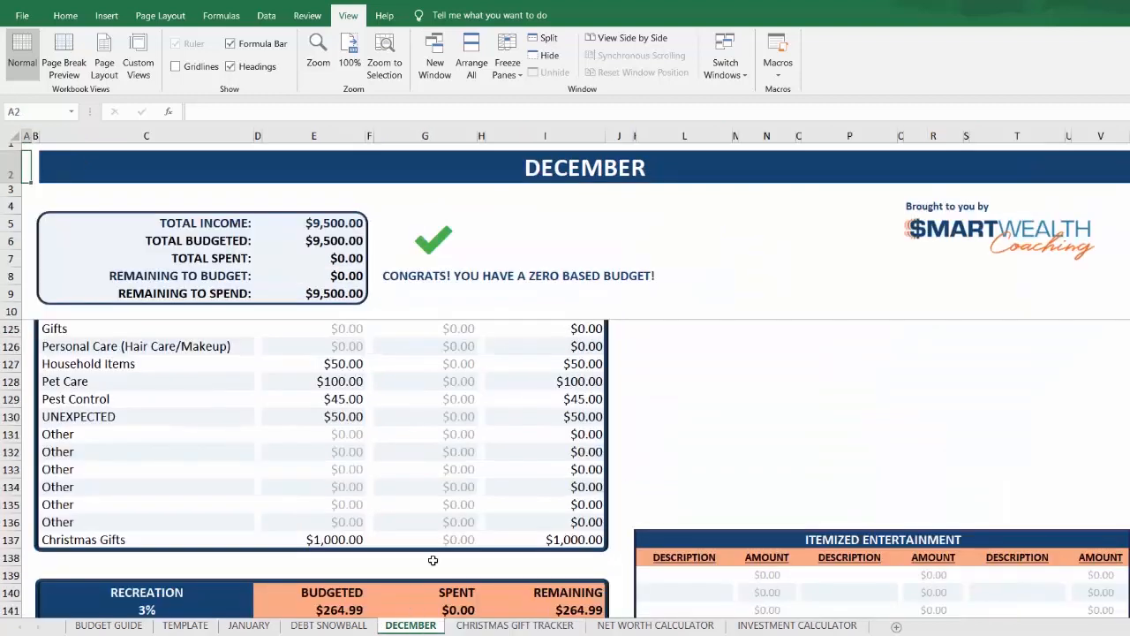
left_click(455, 538)
type("233.99")
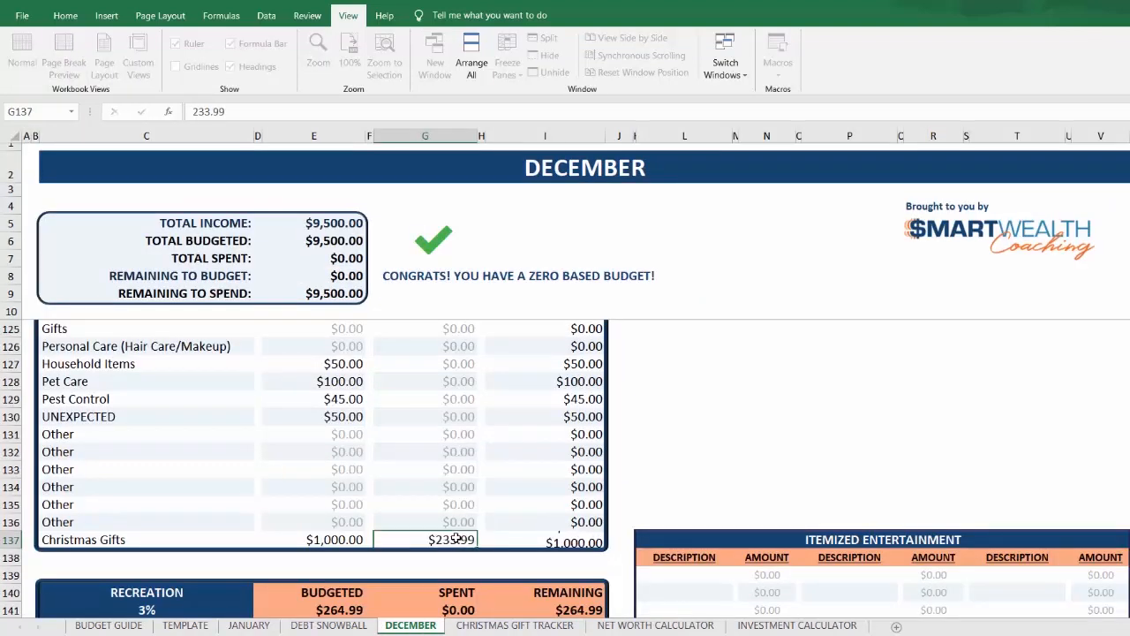
key("Return")
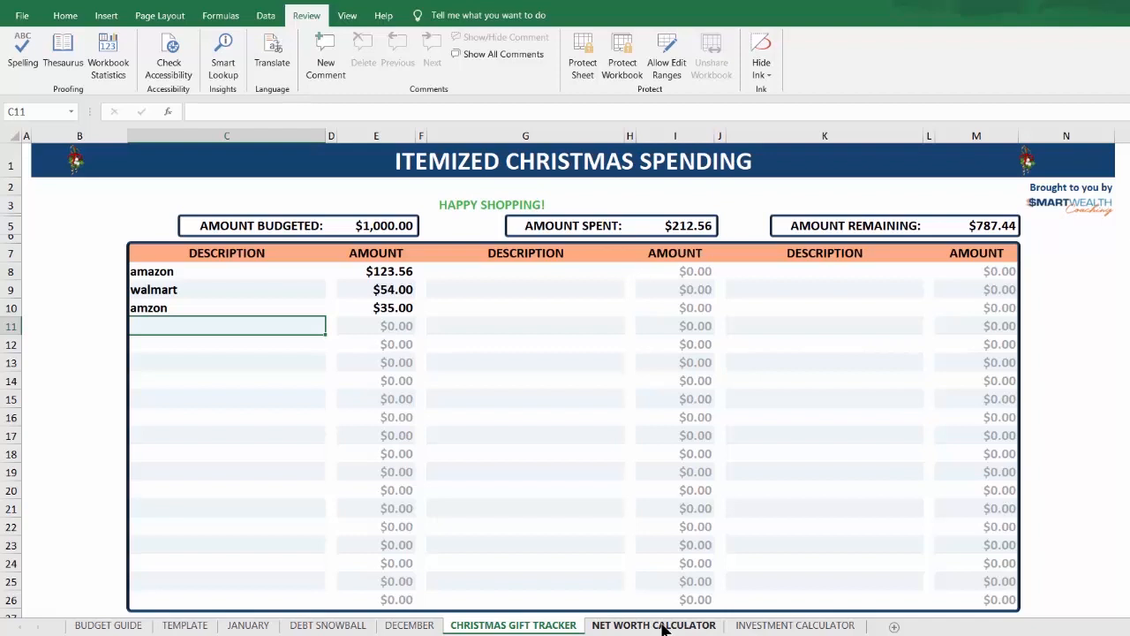
Step: On the Net Worth Calculator sheet, enter owned values of 200,000 for Home and 30,000 for Total of all Vehicles
left_click(665, 627)
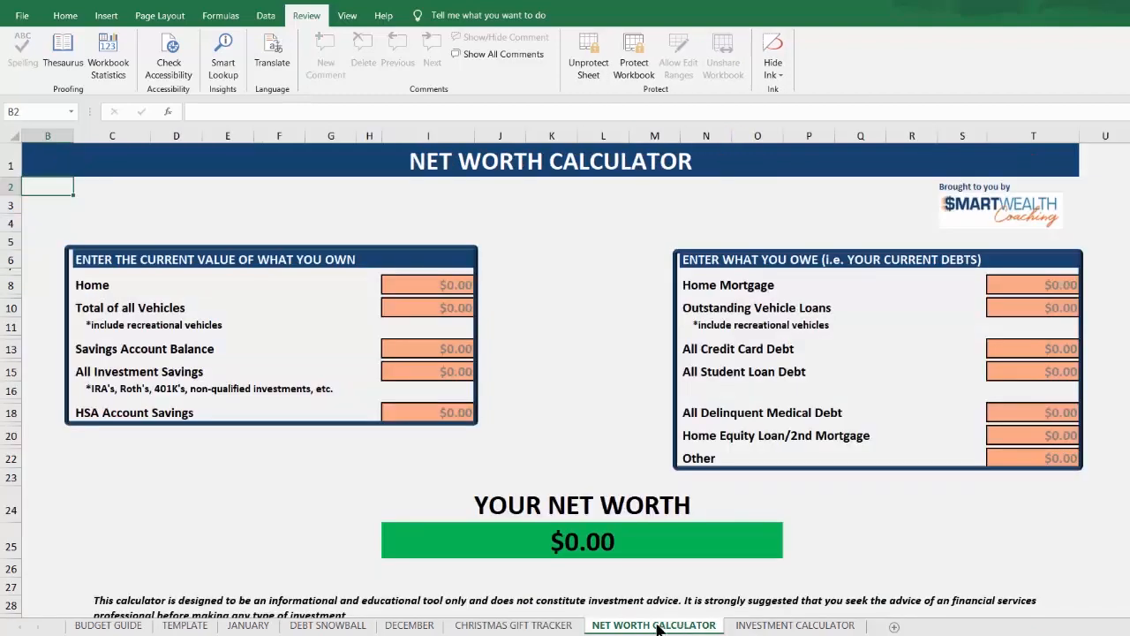
left_click(449, 284)
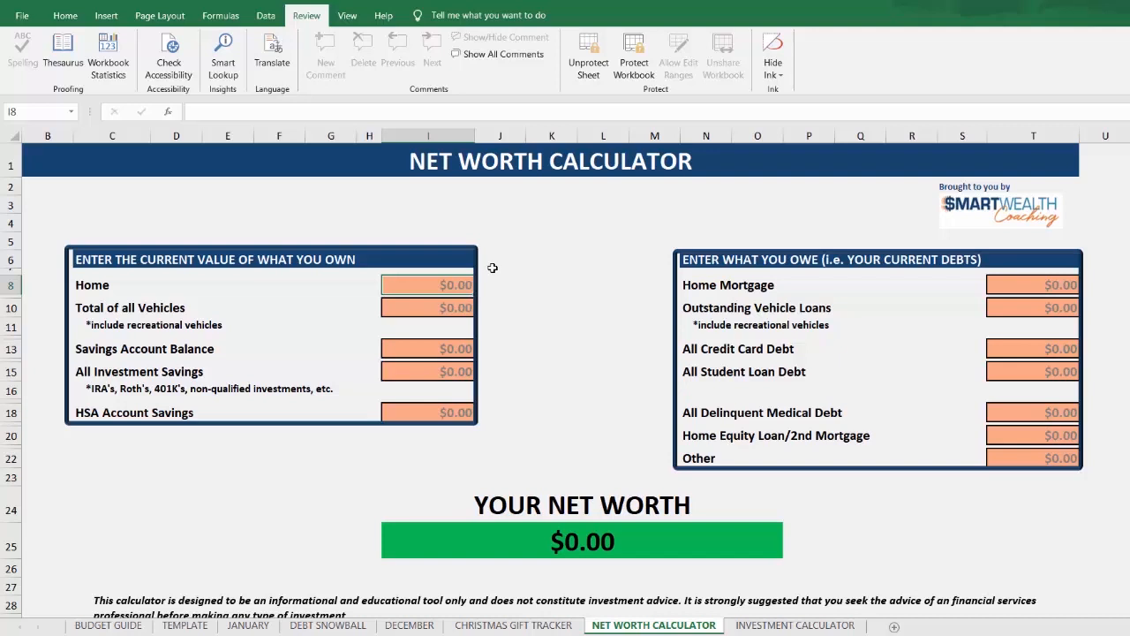
type("20000")
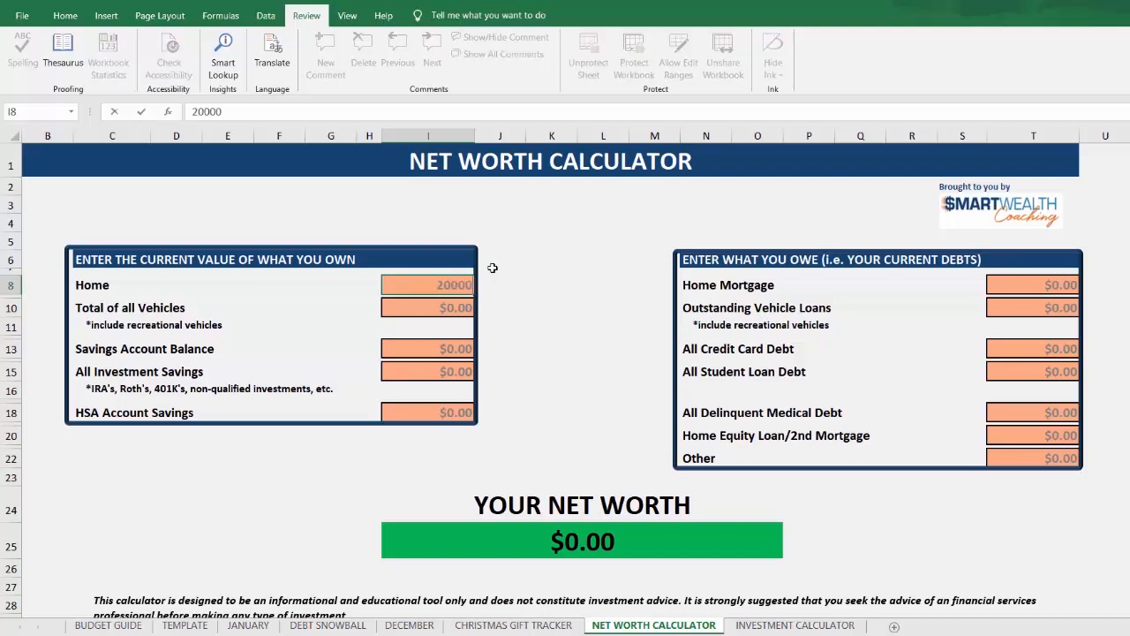
type("0")
key("Return")
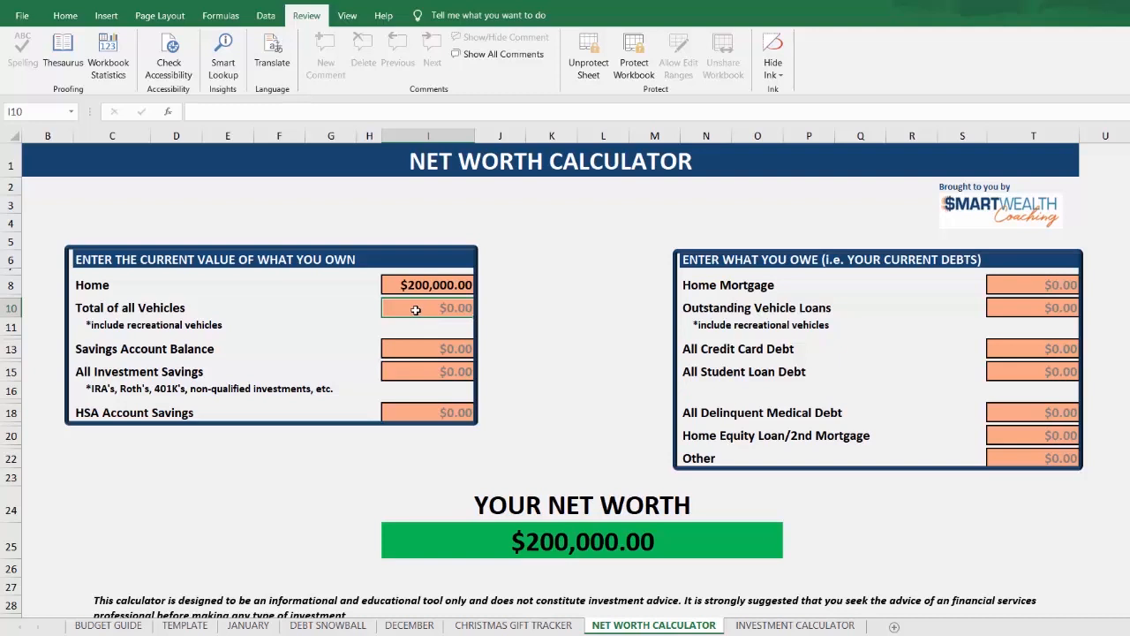
type("30000")
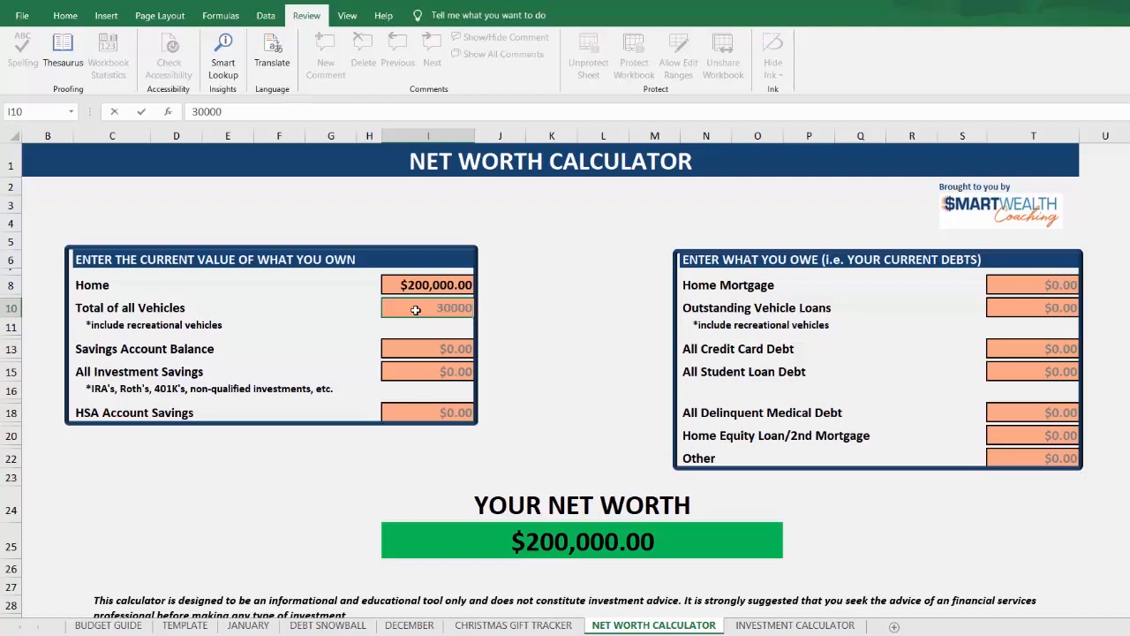
key("Return")
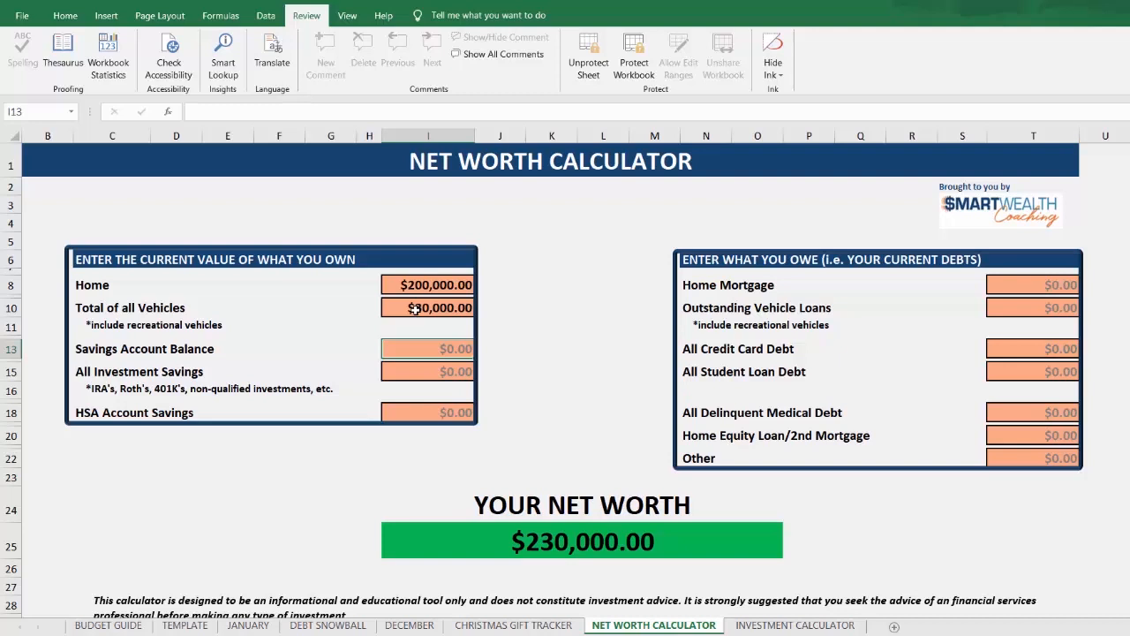
Step: Enter 3,000 as the Savings Account Balance and 100,000 as All Investment Savings in the table of what you own
type("3000")
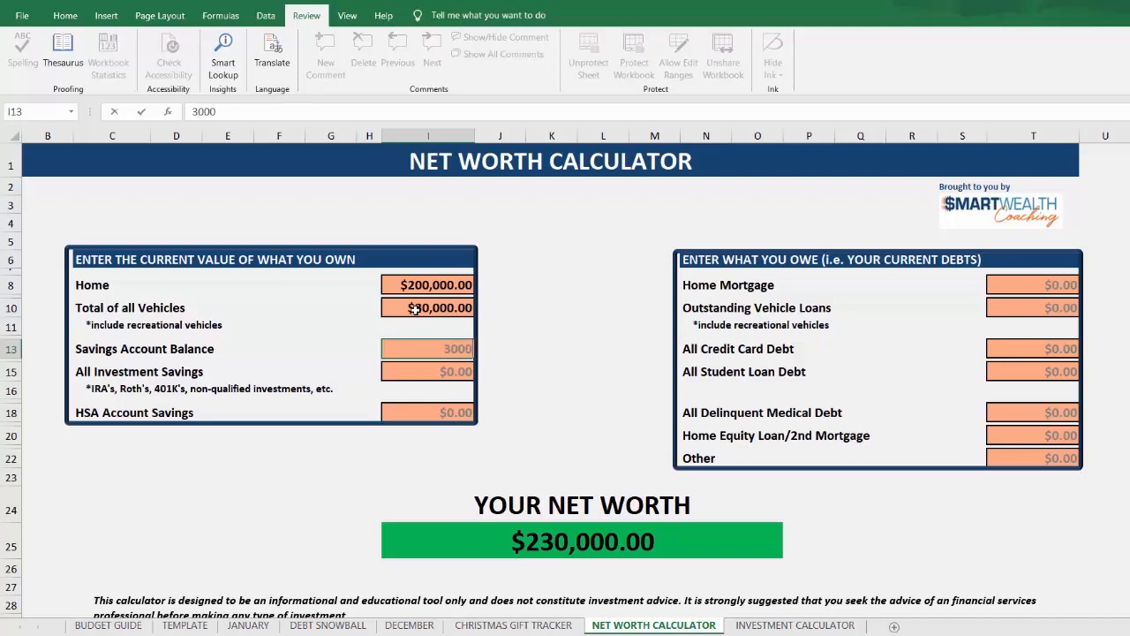
key("Return")
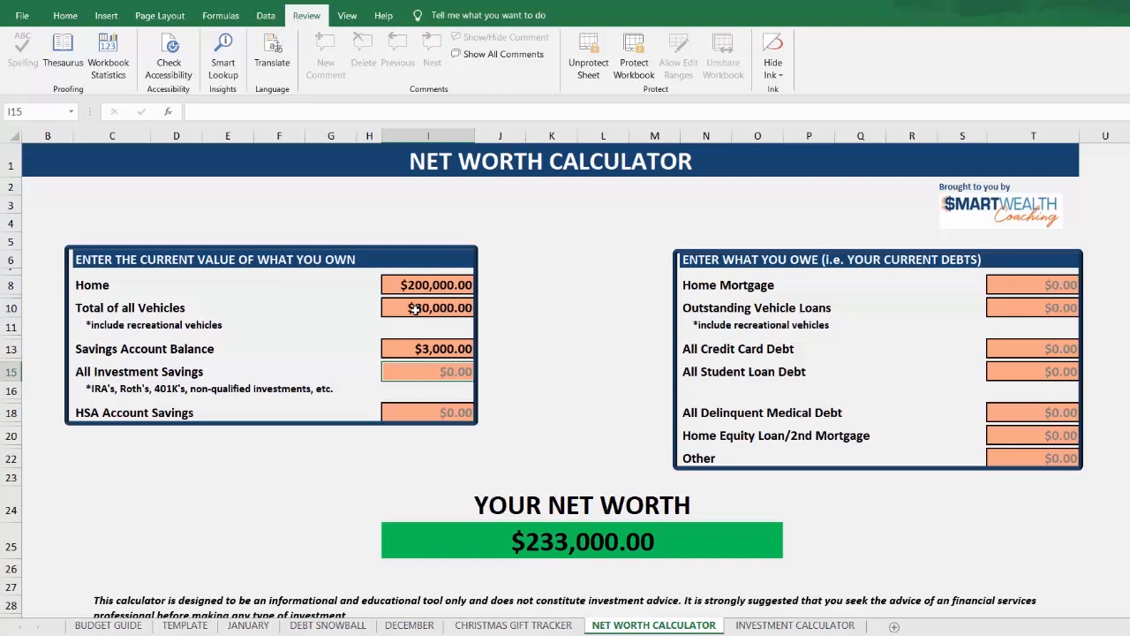
type("100000")
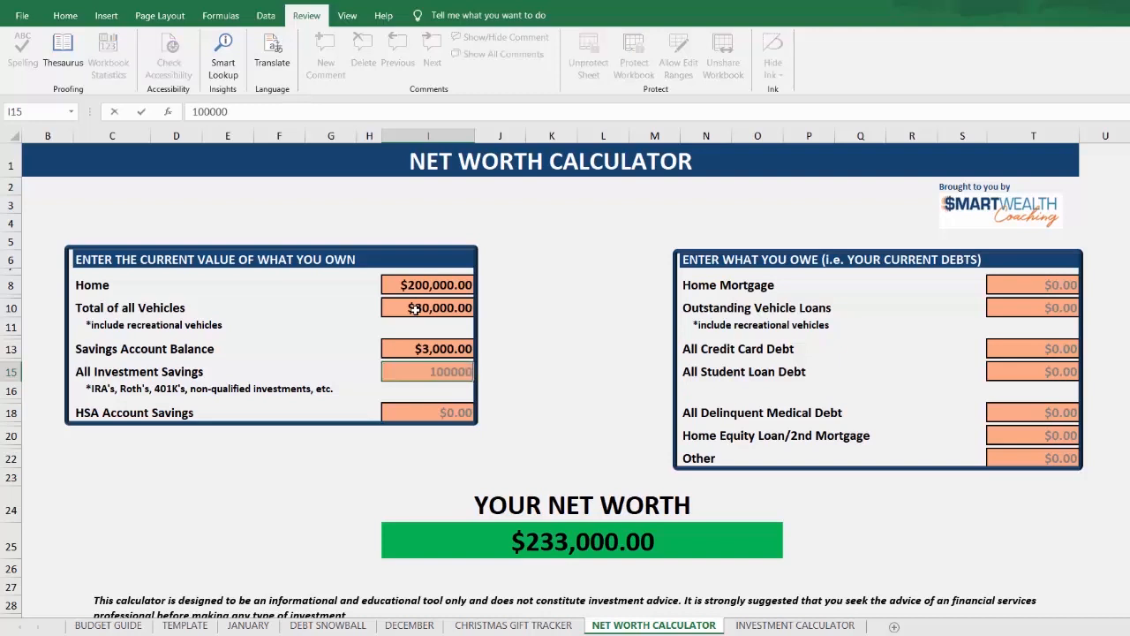
key("Return")
key("Return")
key("Return")
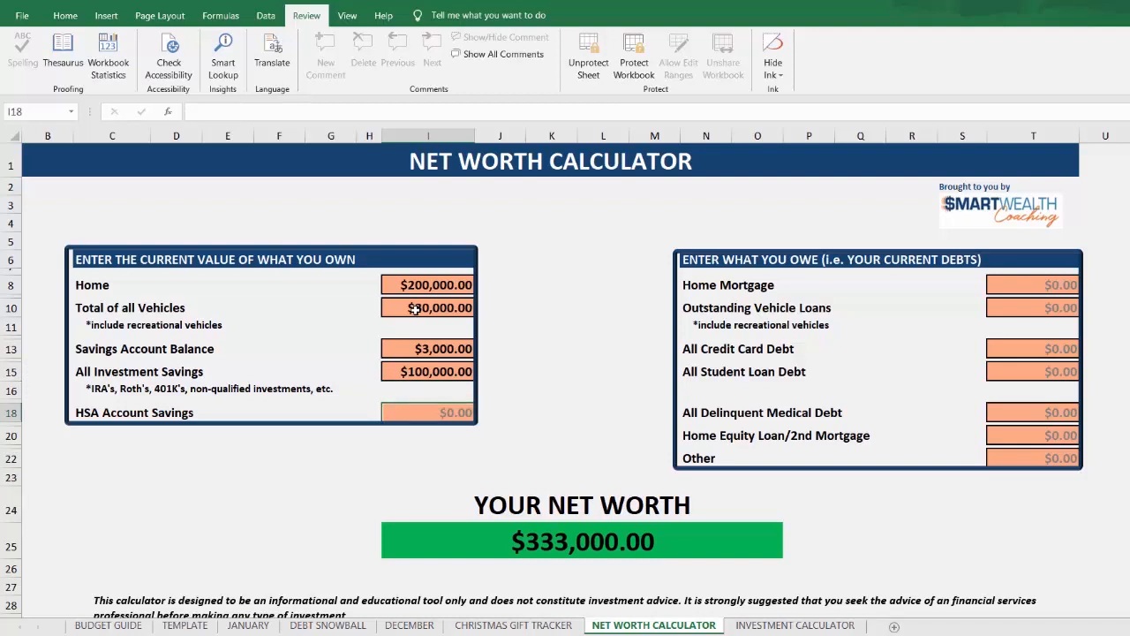
Step: In the table of current debts, enter 120,000 for Home Mortgage and 10,000 for Outstanding Vehicle Loans
left_click(1053, 284)
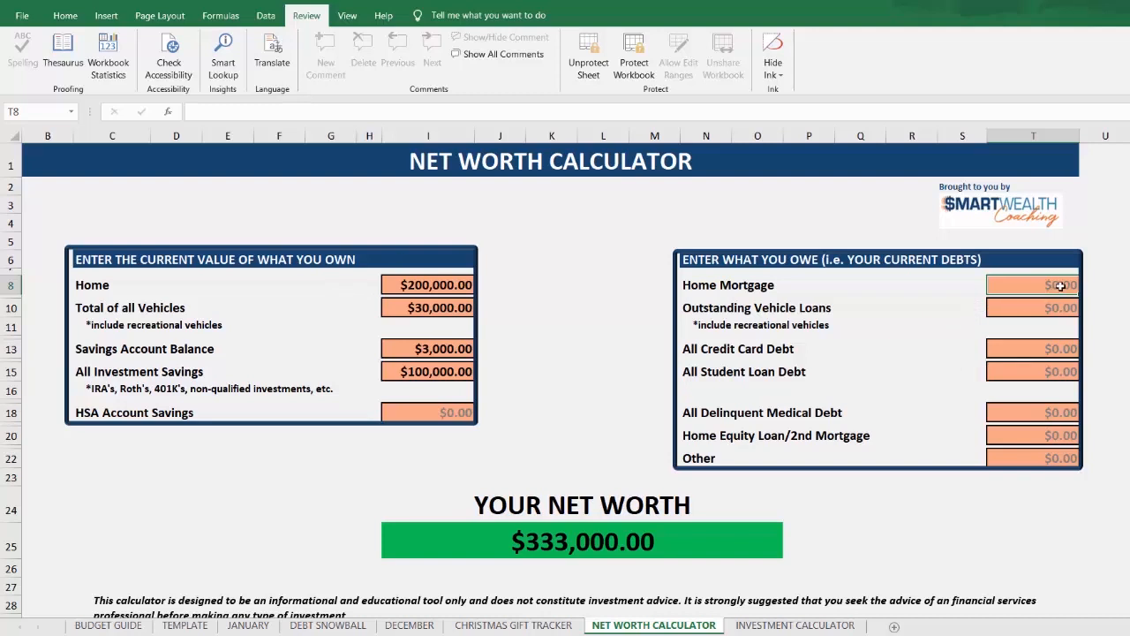
type("12")
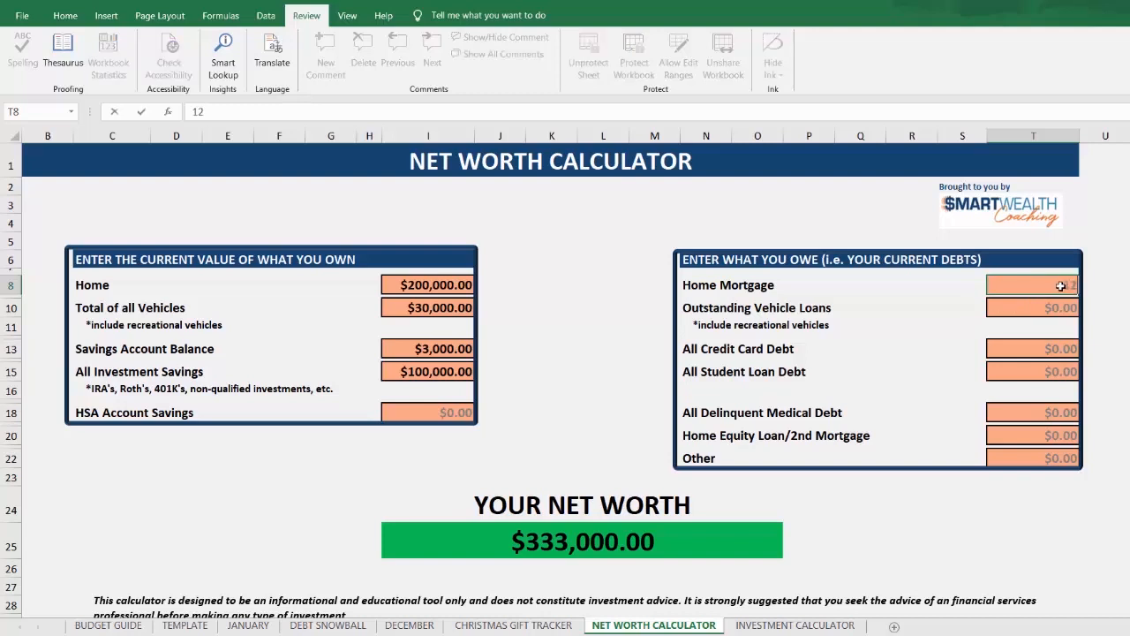
type("0000")
key("Return")
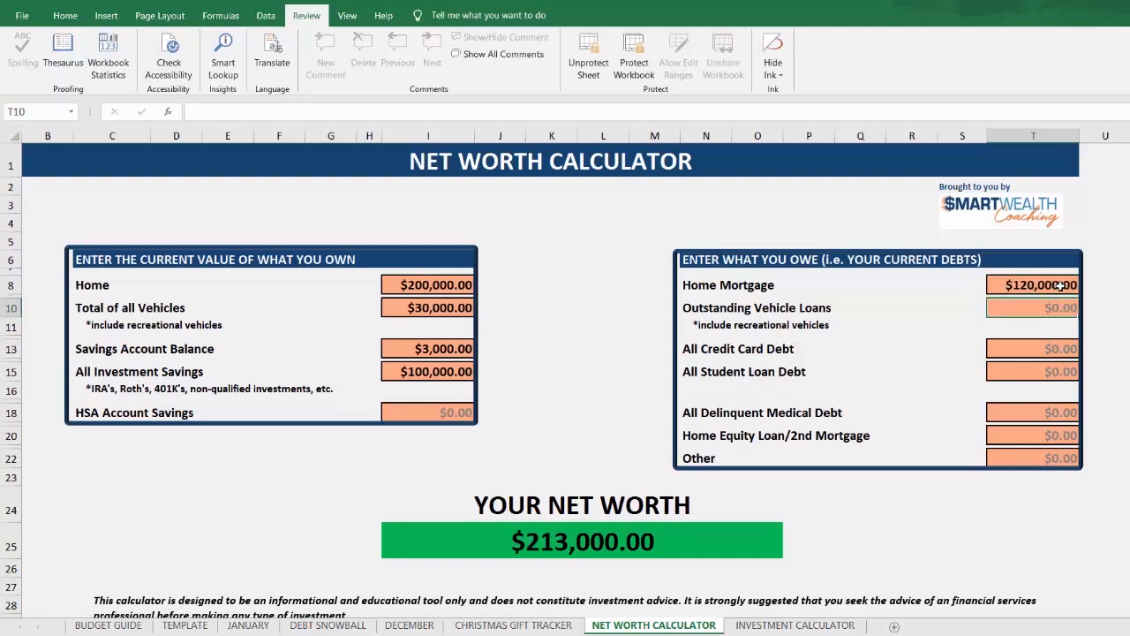
type("10")
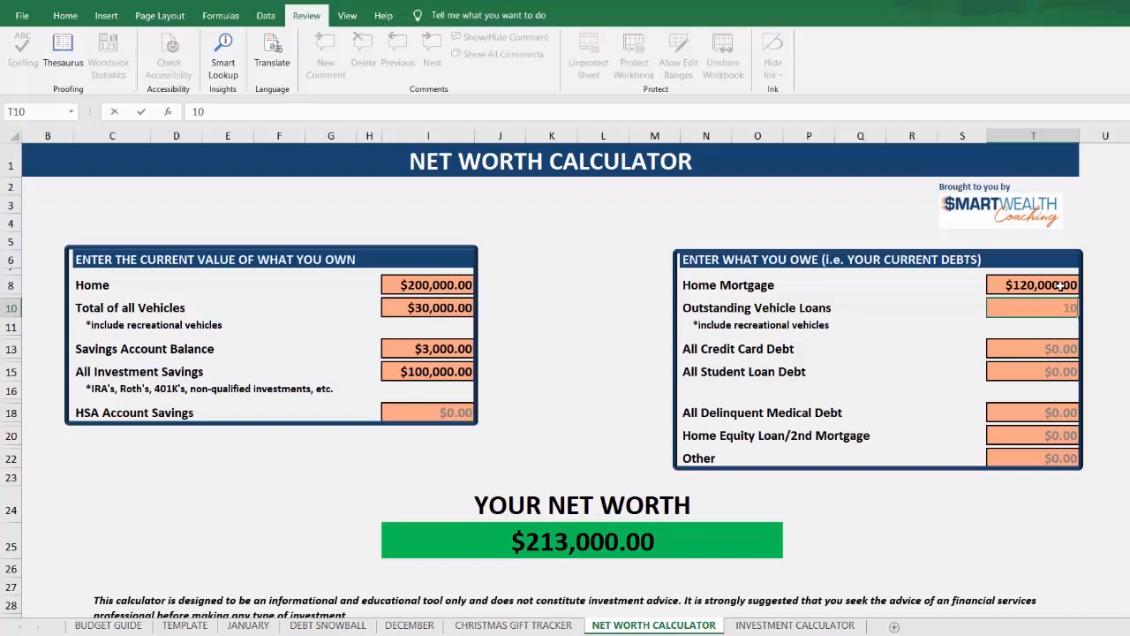
type(",000")
key("Return")
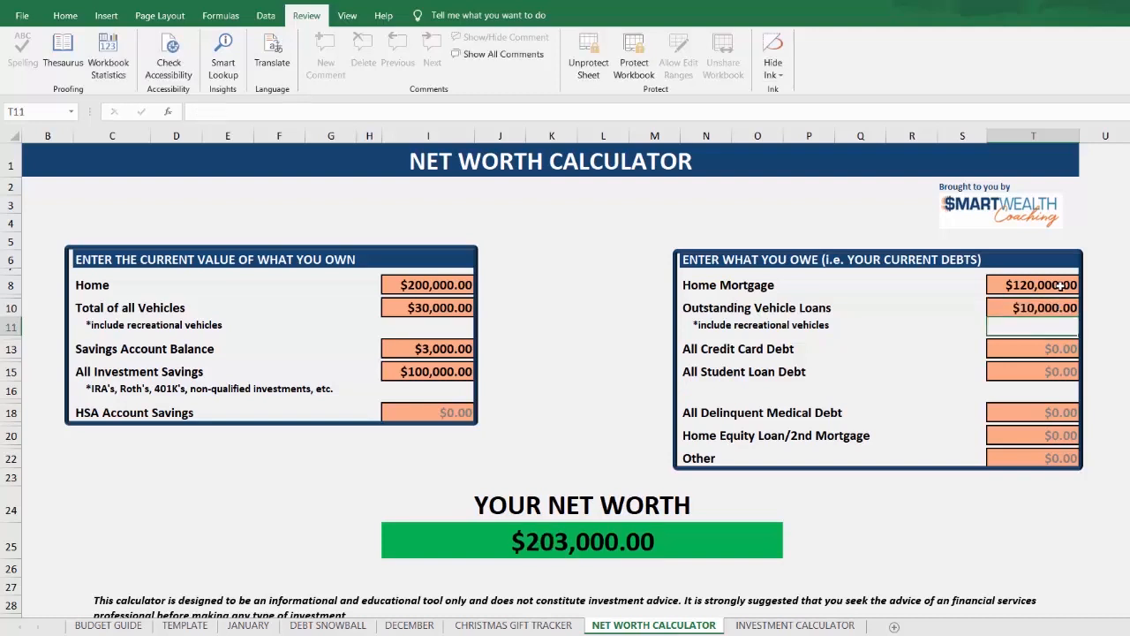
Step: Enter 10,000 for All Credit Card Debt and 2,000 for All Student Loan Debt, leaving the remaining debt fields empty
left_click(1034, 349)
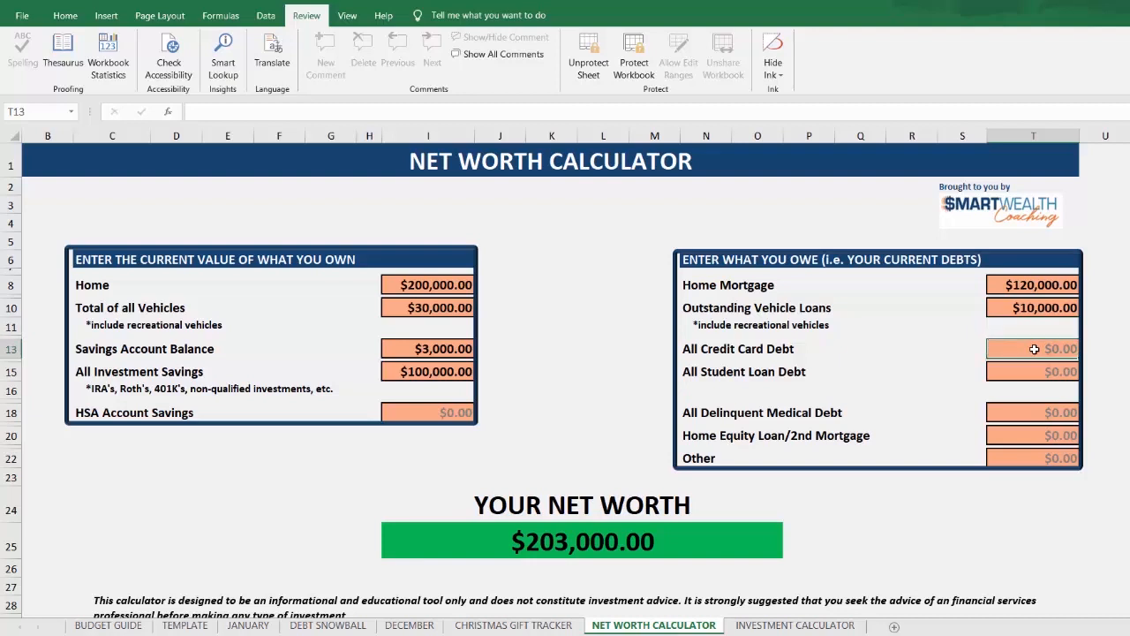
type("10000")
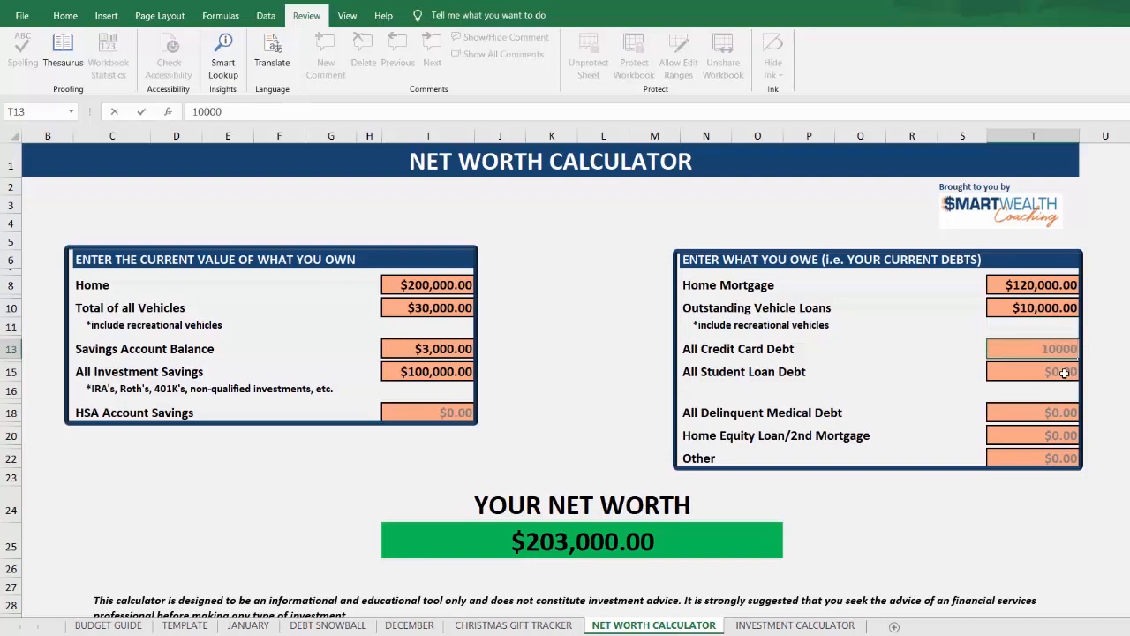
left_click(1061, 375)
type("2000")
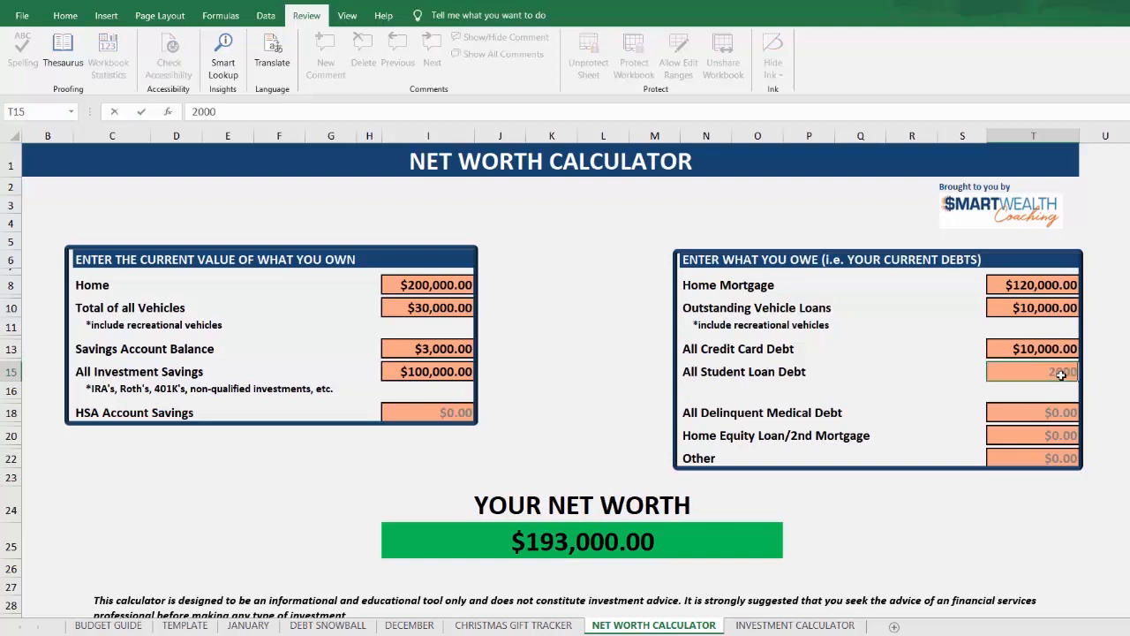
left_click(1038, 416)
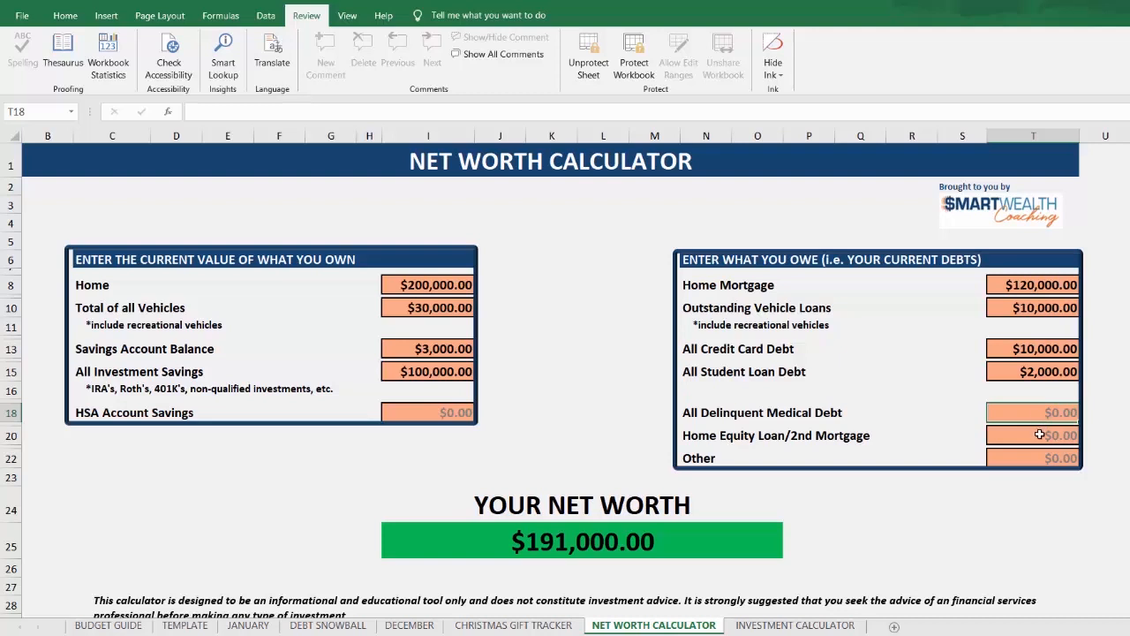
left_click(1049, 435)
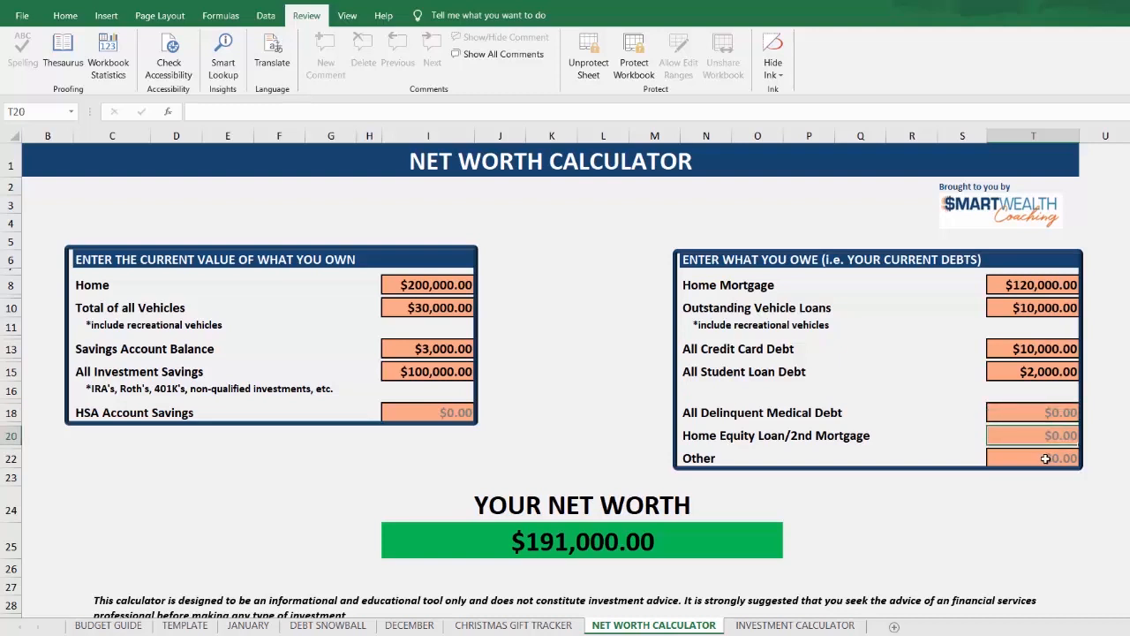
left_click(1048, 458)
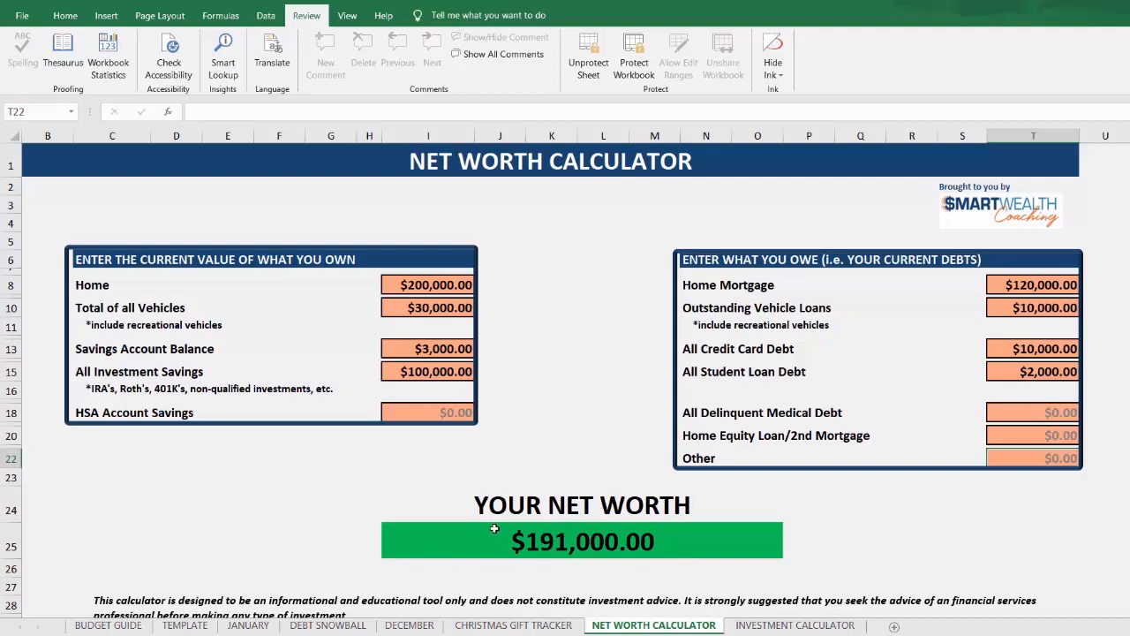
Step: Update the Savings Account Balance to 4,000 and All Student Loan Debt to 0
left_click(449, 350)
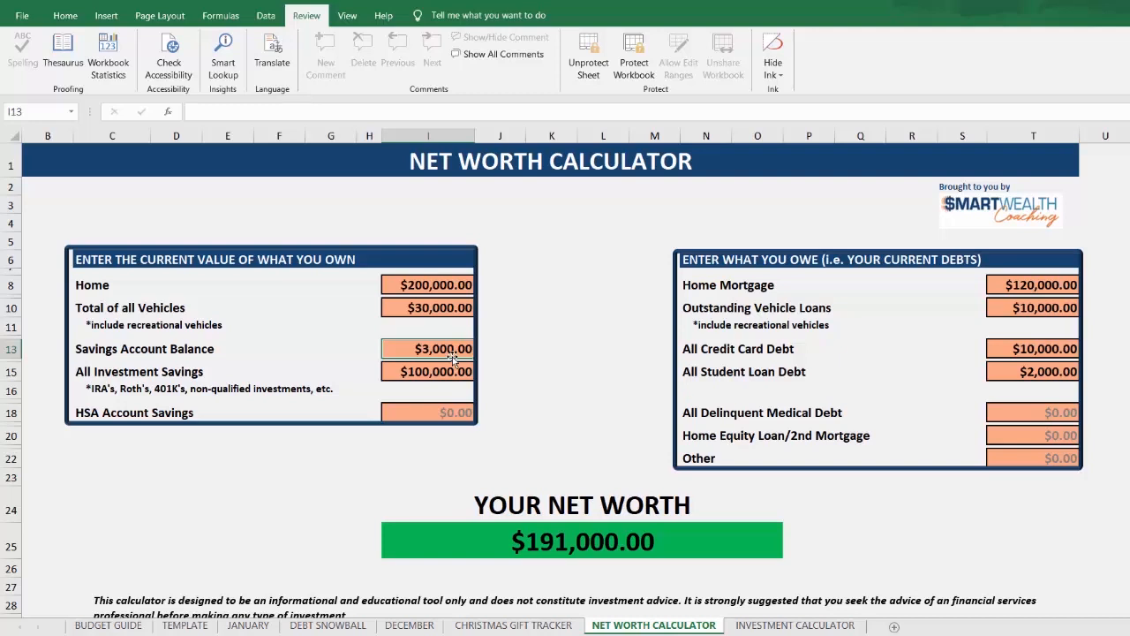
type("4000")
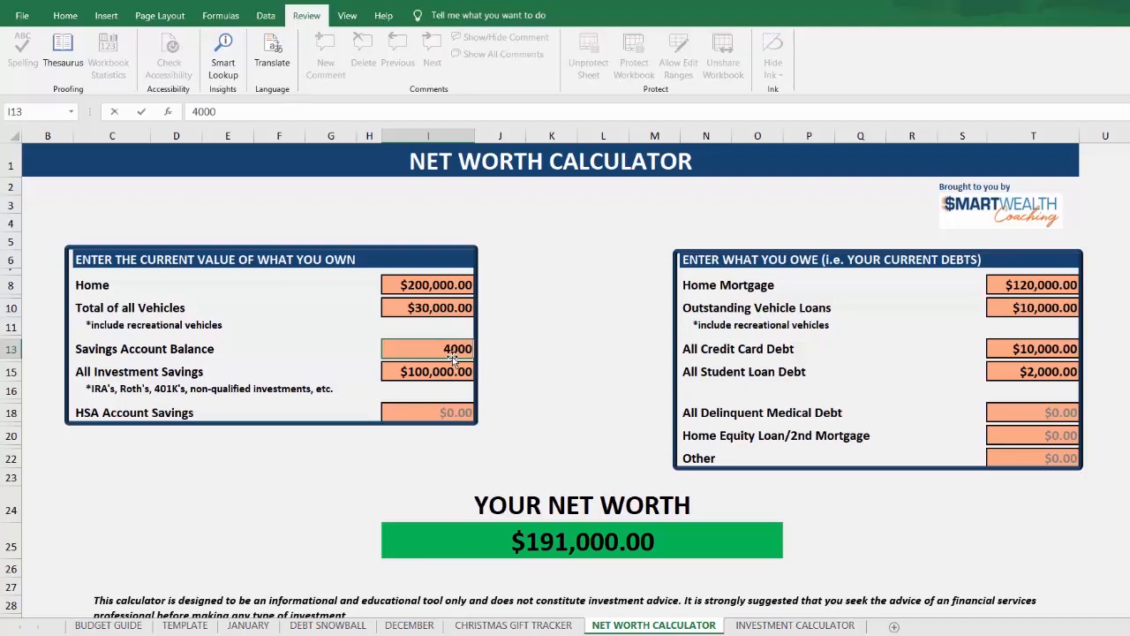
key("Return")
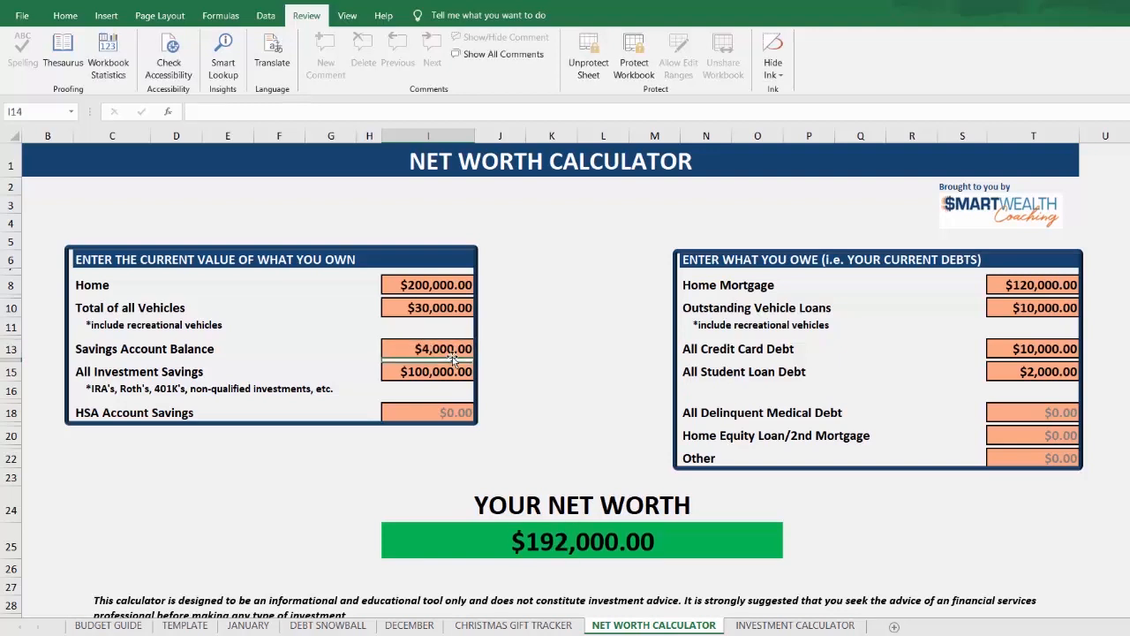
left_click(1038, 371)
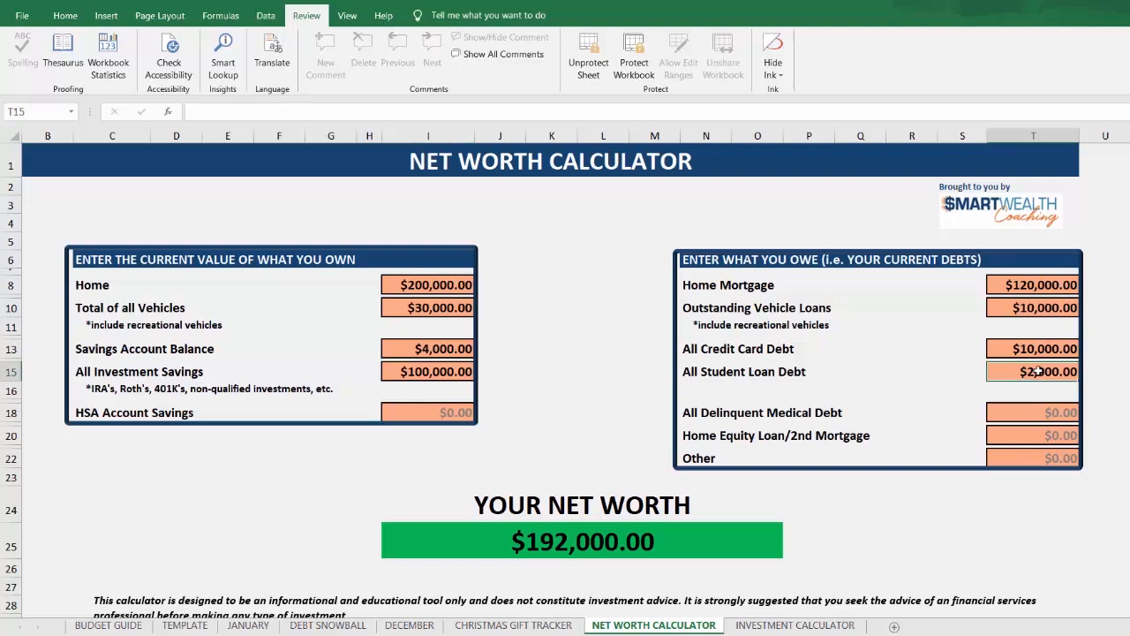
type("0")
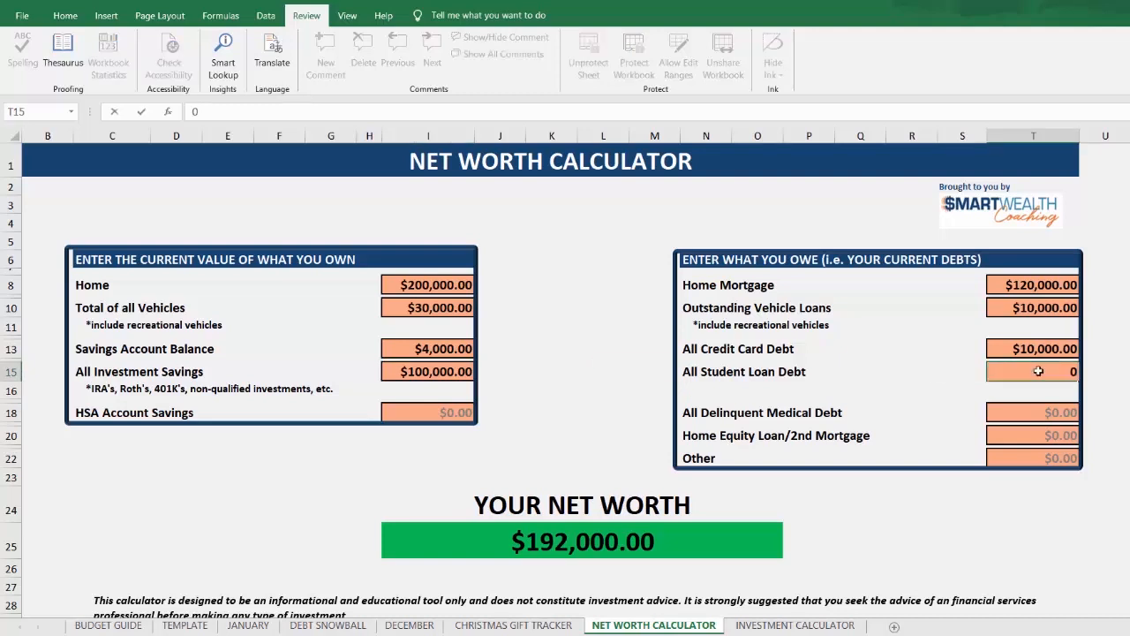
key("Return")
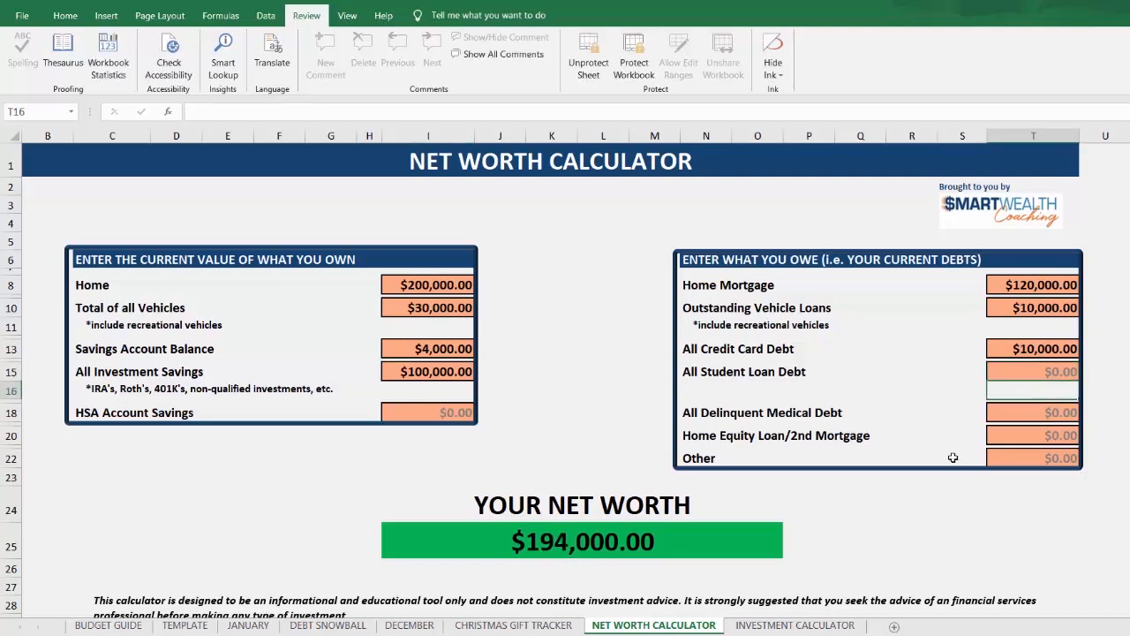
Step: On the Investment Calculator sheet, enter 35 as the current age and 65 as the planned retirement age
left_click(790, 625)
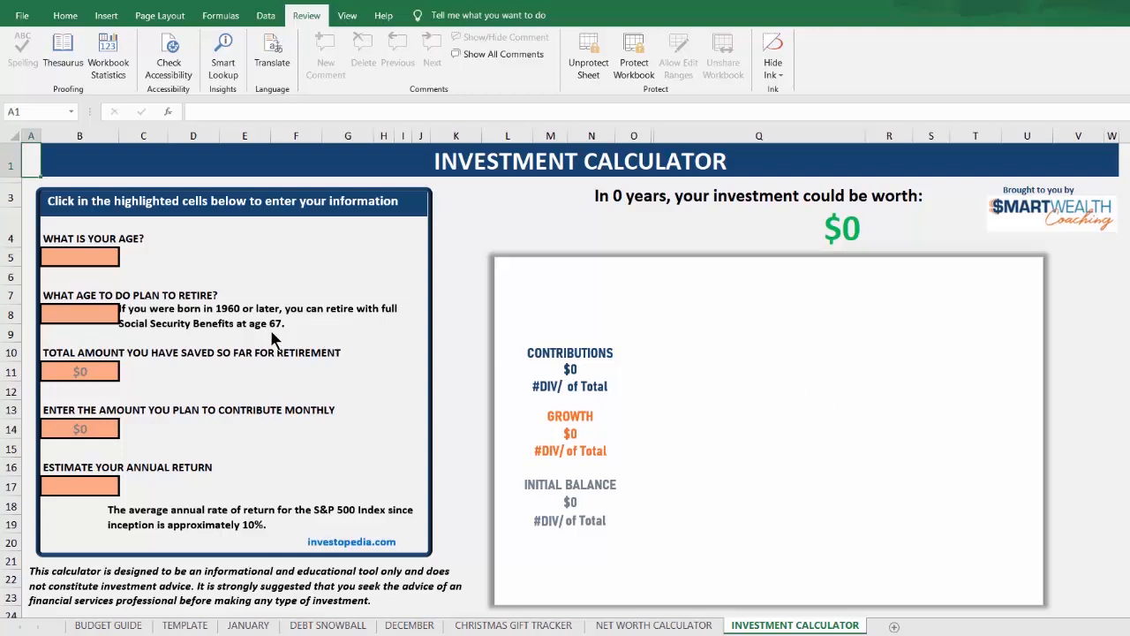
left_click(94, 257)
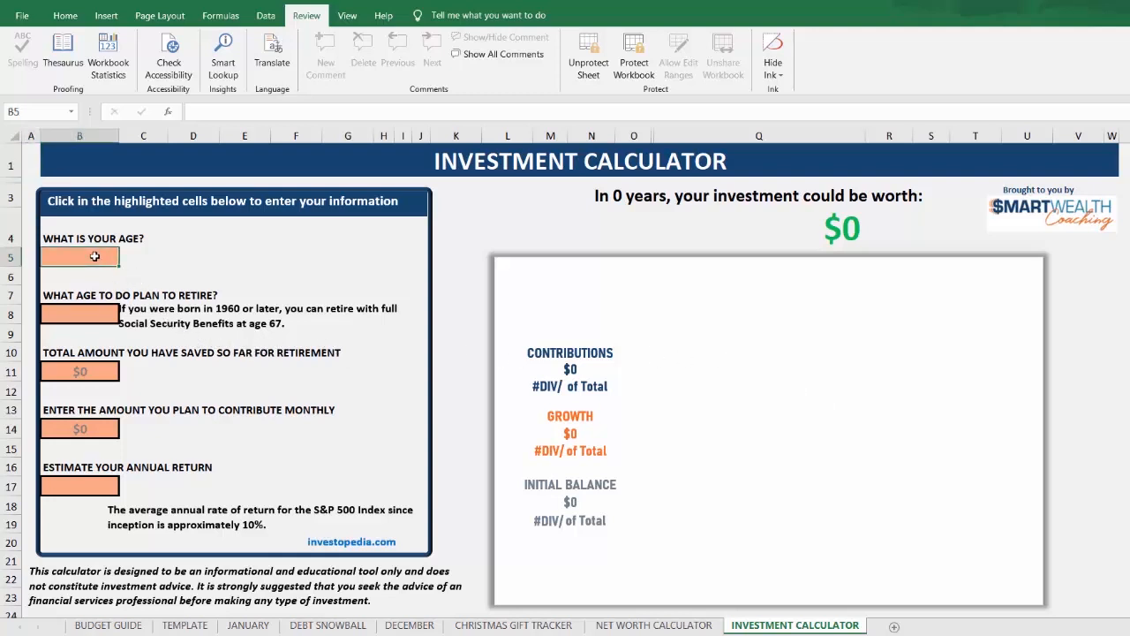
type("35")
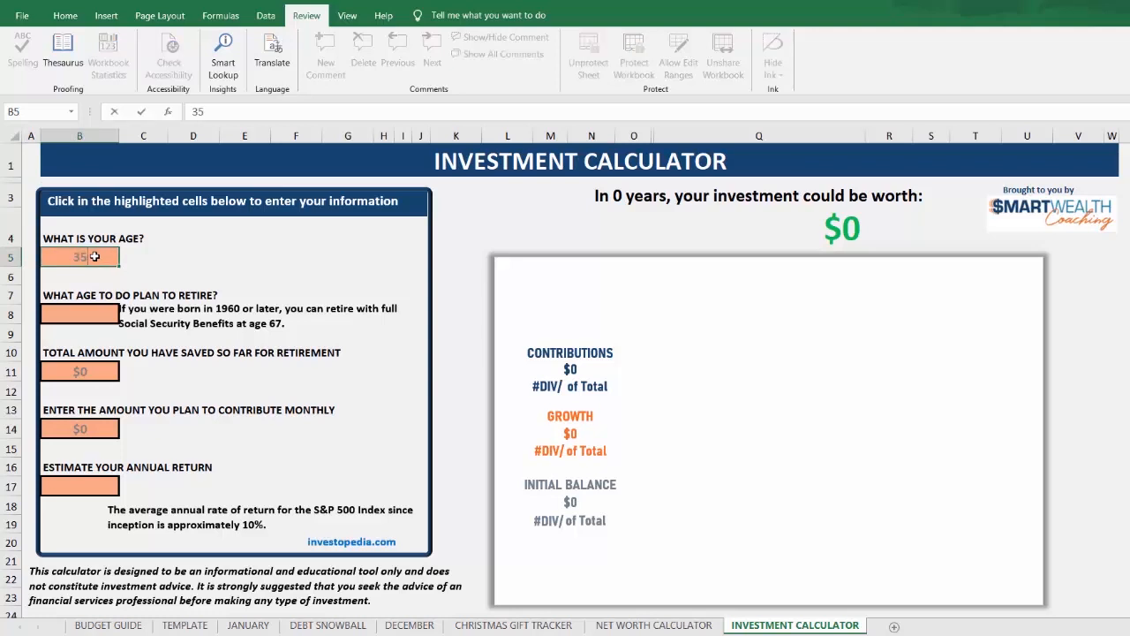
left_click(74, 314)
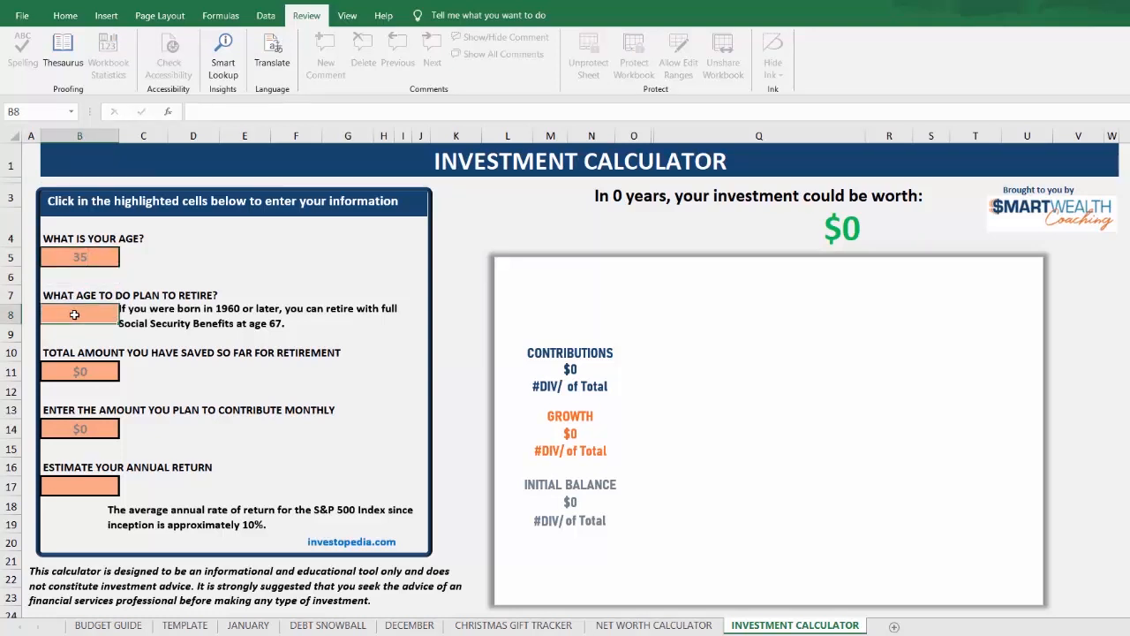
type("65")
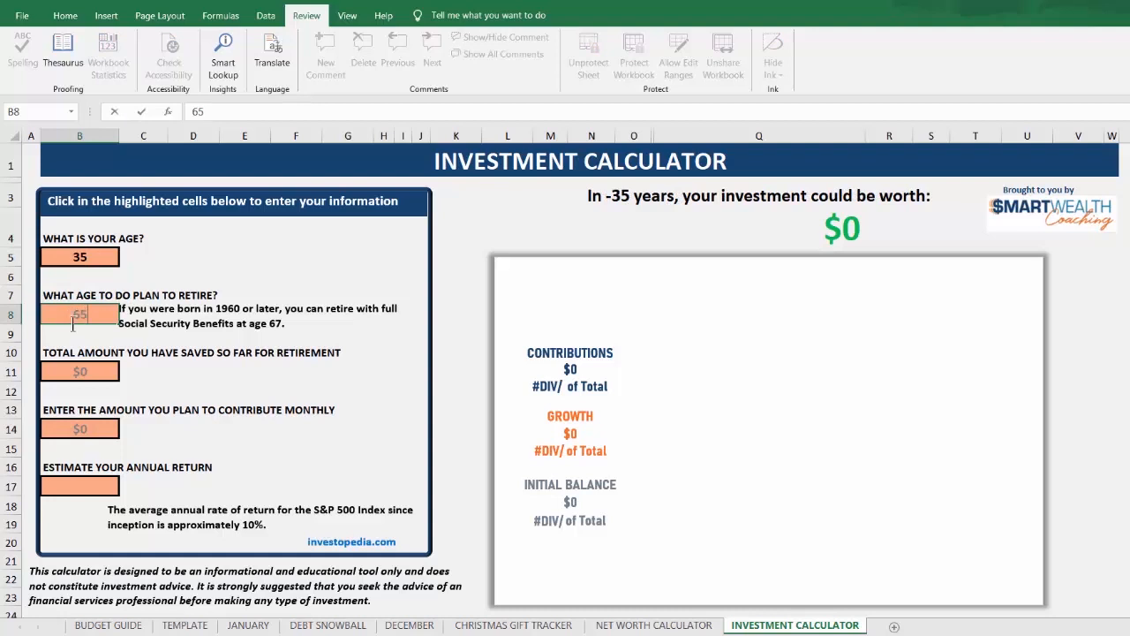
Step: Enter 25,000 as the total amount saved so far for retirement
left_click(75, 375)
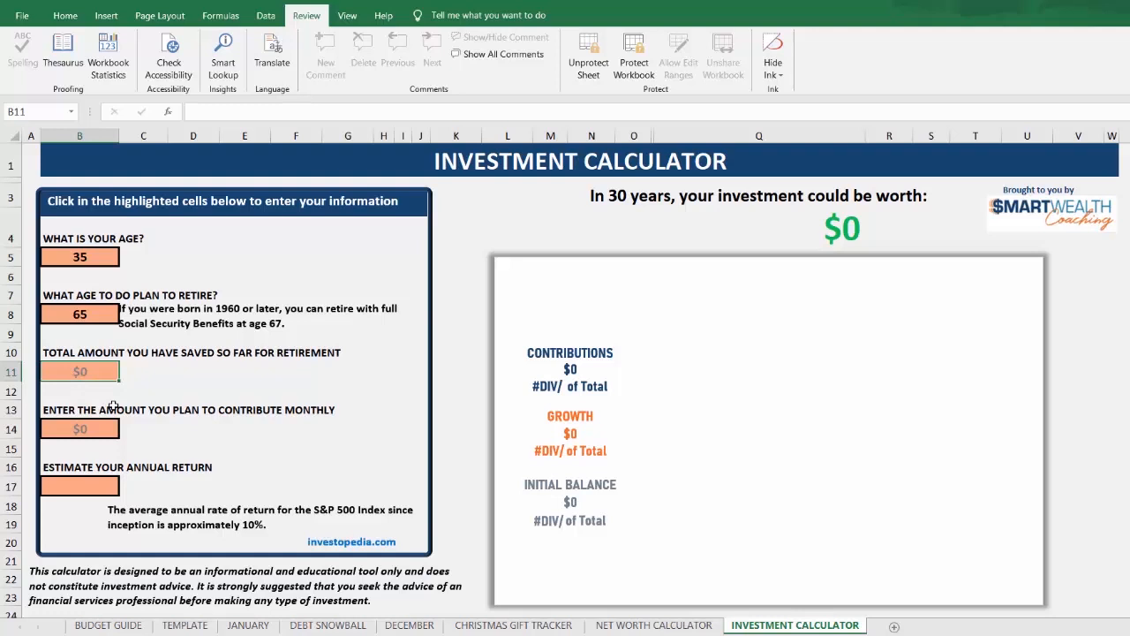
type("2")
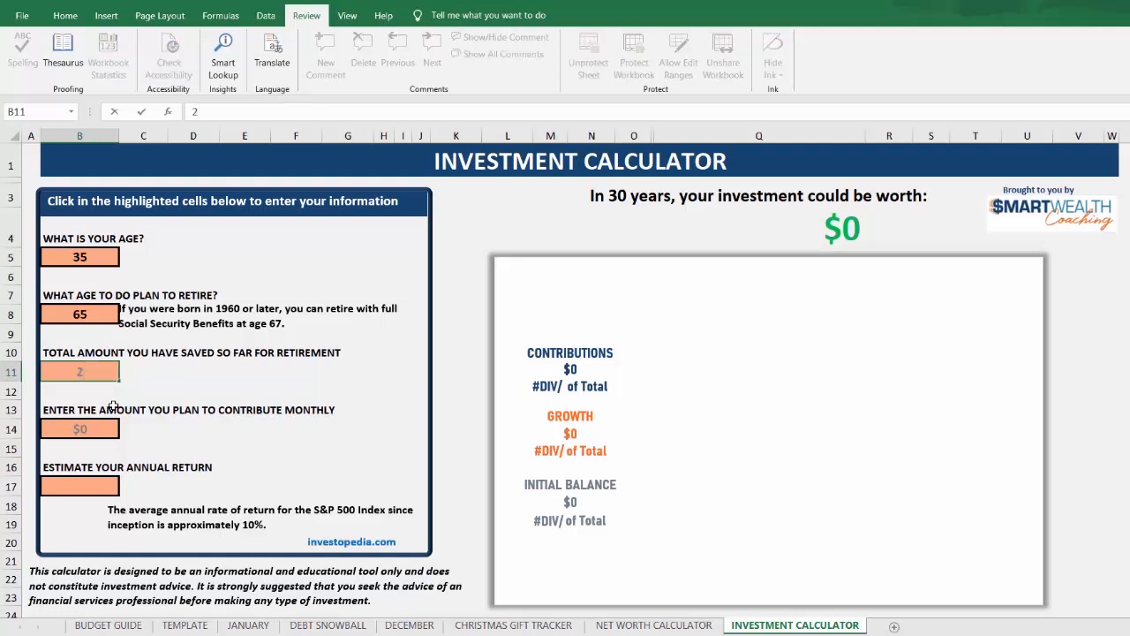
type("5000")
left_click(91, 430)
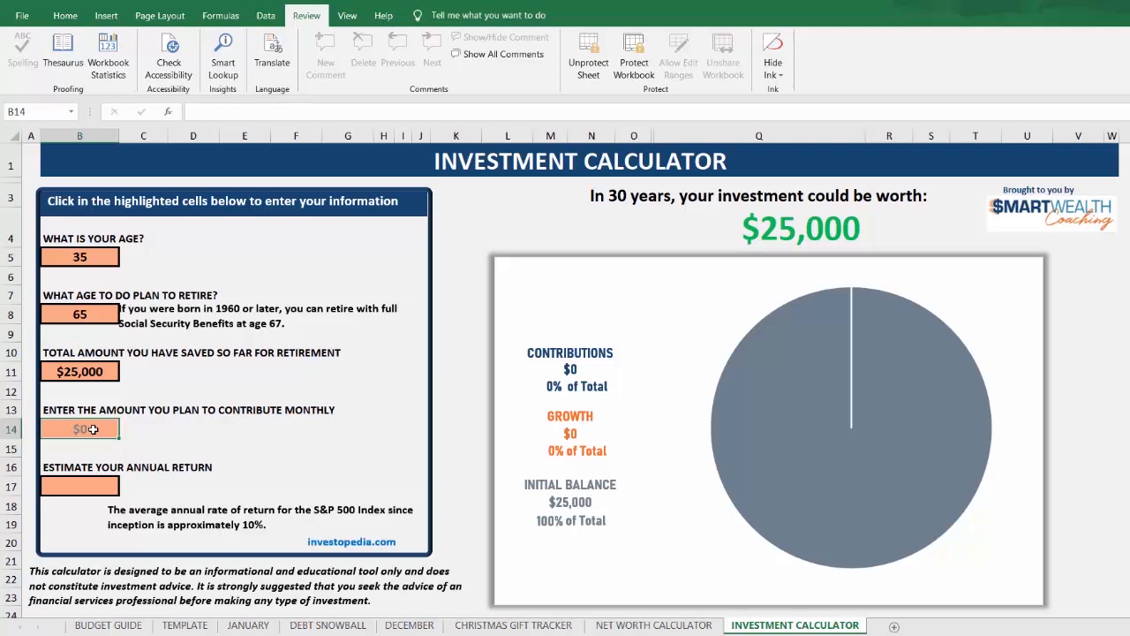
Step: Enter 1,500 as the planned monthly contribution and 8% as the estimated annual return
type("1500")
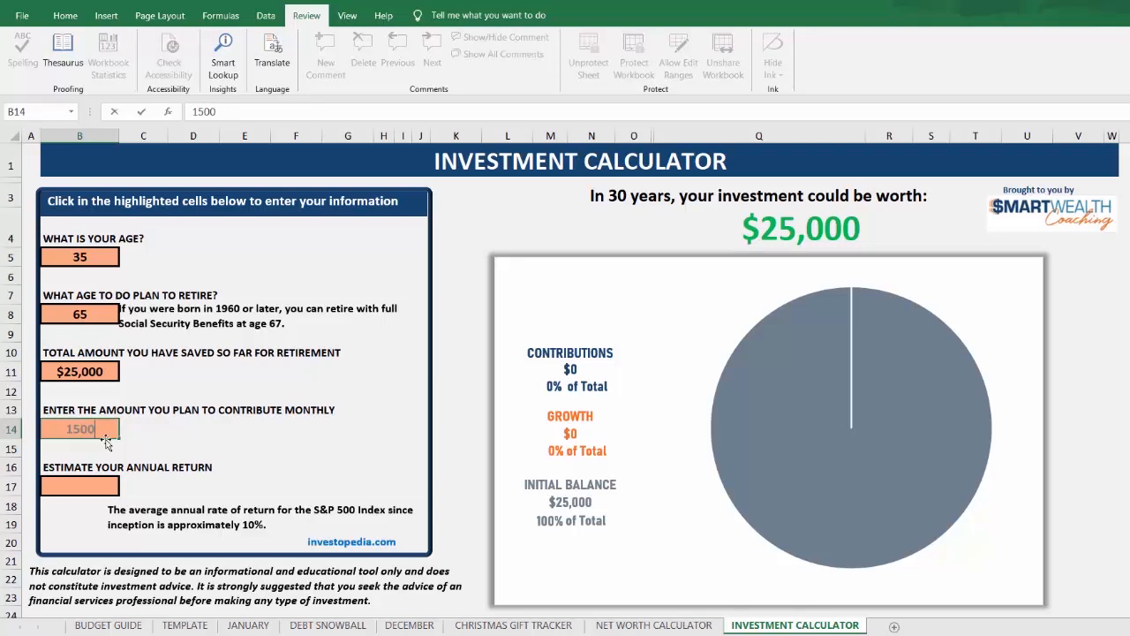
left_click(87, 488)
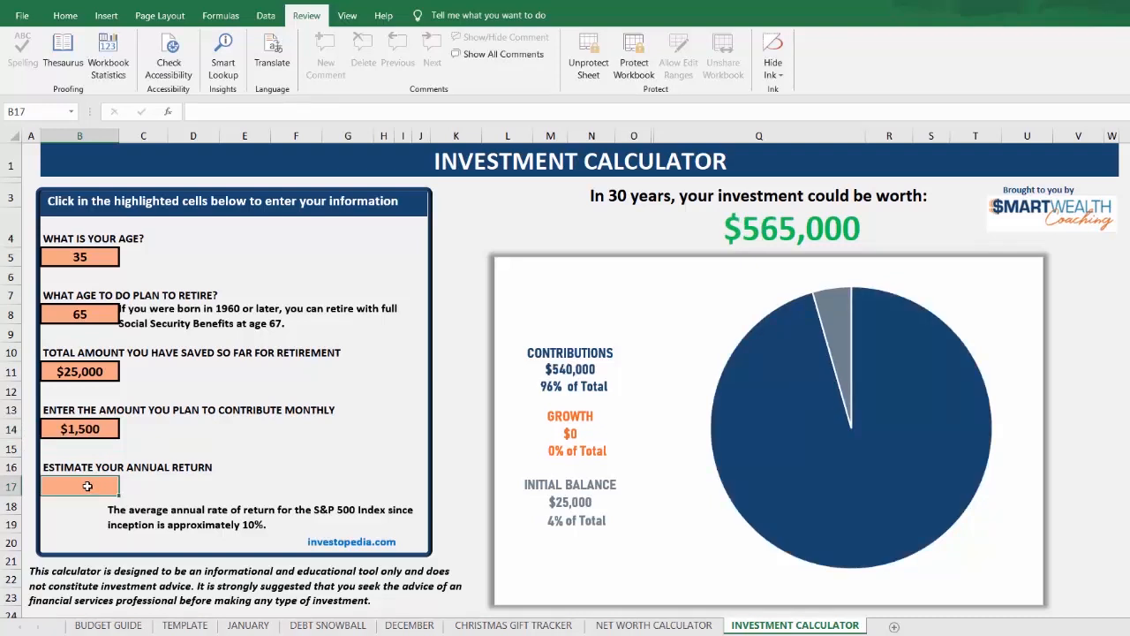
type("8")
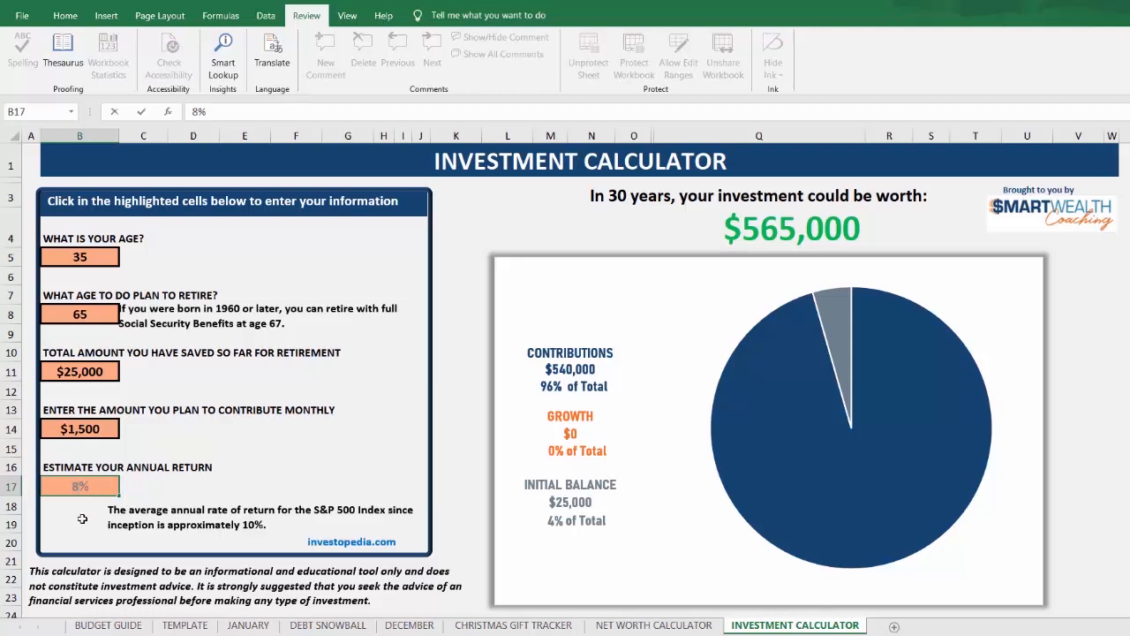
left_click(80, 522)
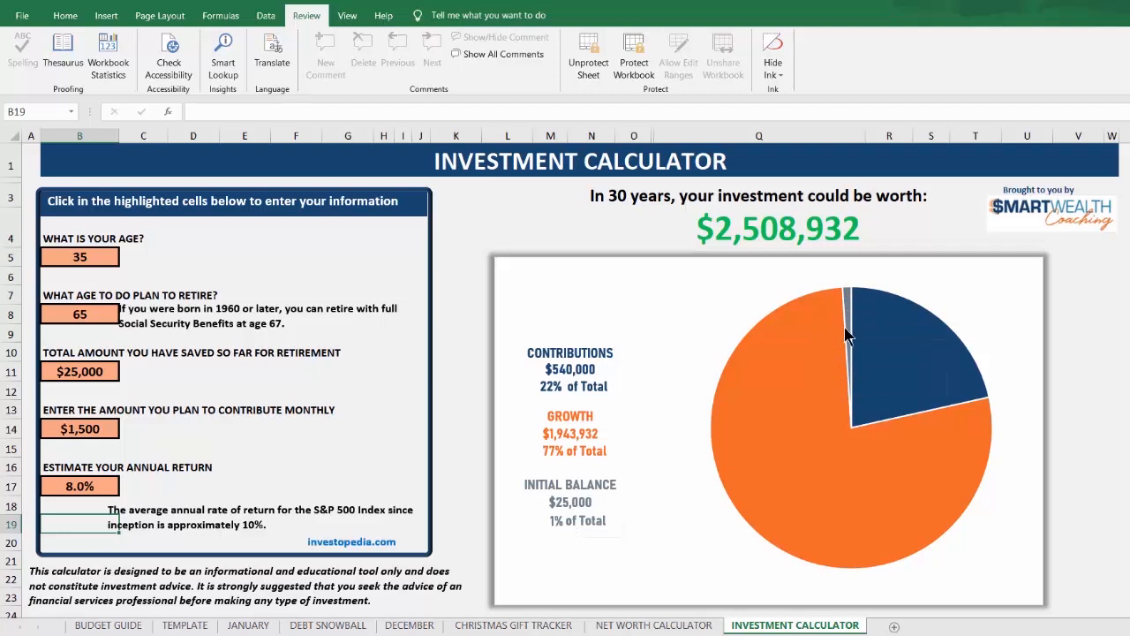
Step: Change the estimated annual return to 10% in the Investment Calculator
mouse_move(848, 335)
left_click(80, 486)
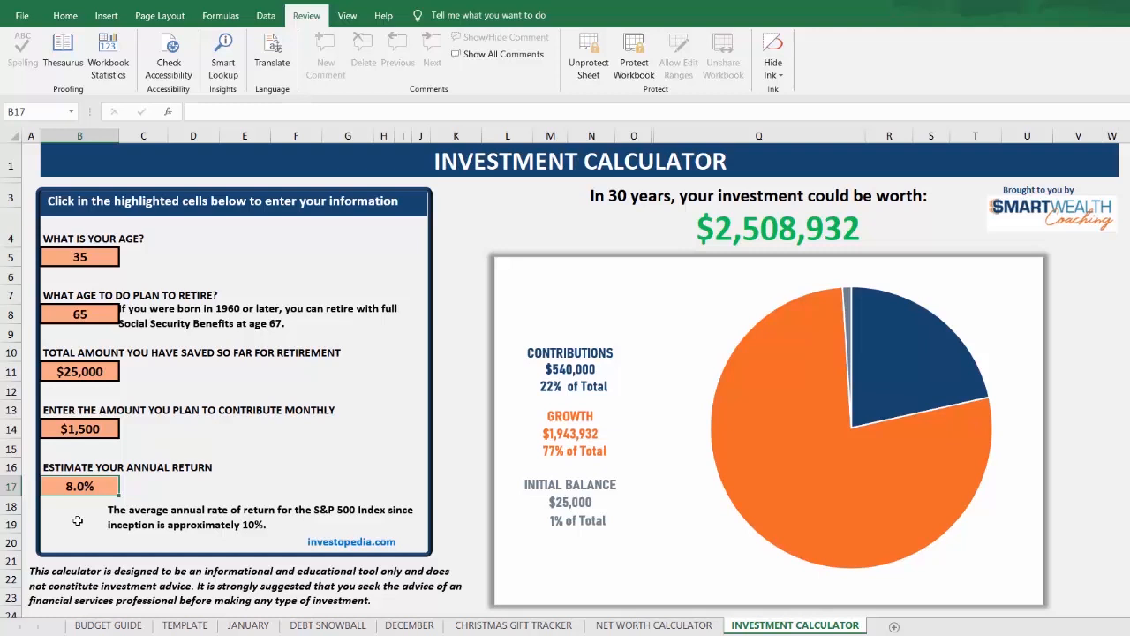
type("10")
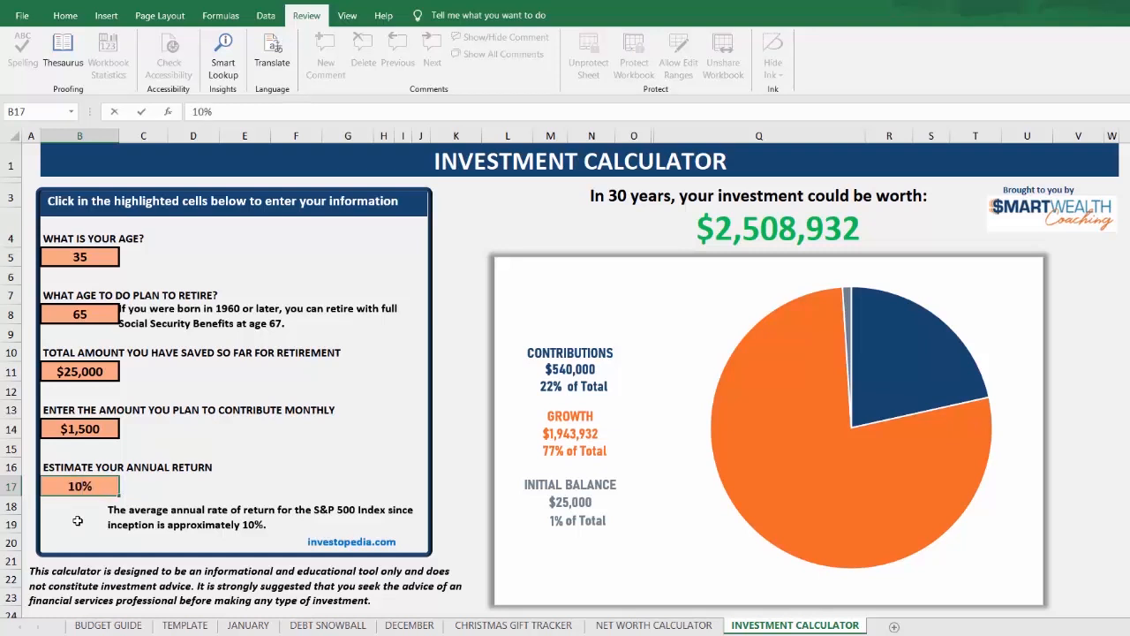
key("Return")
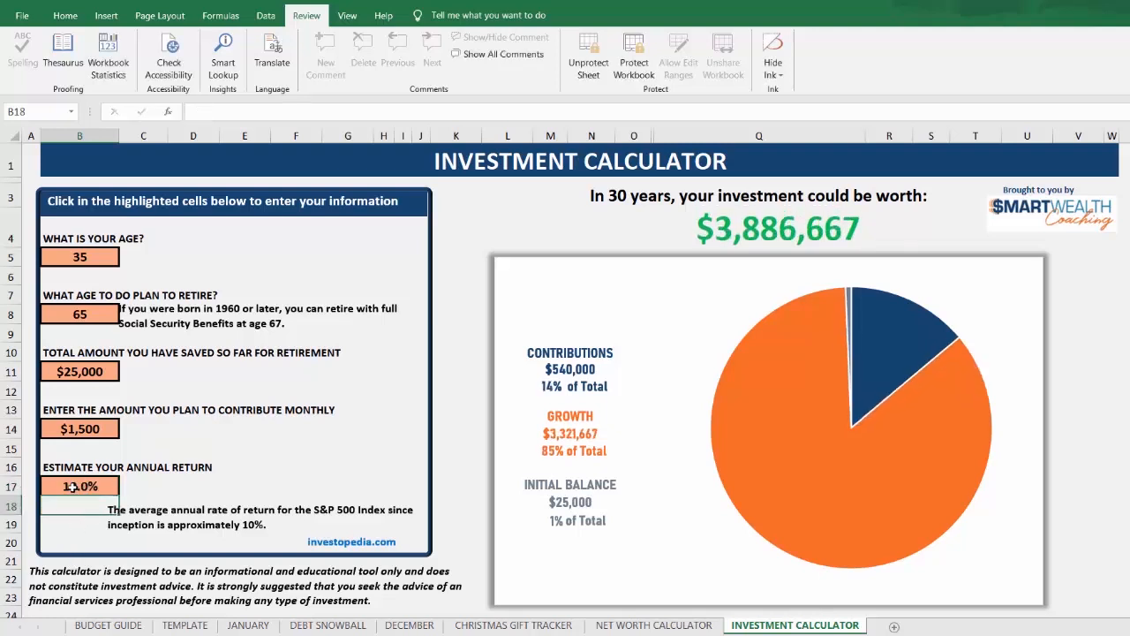
Step: Set the estimated annual return to 6% for a more conservative projection
left_click(72, 487)
type("6")
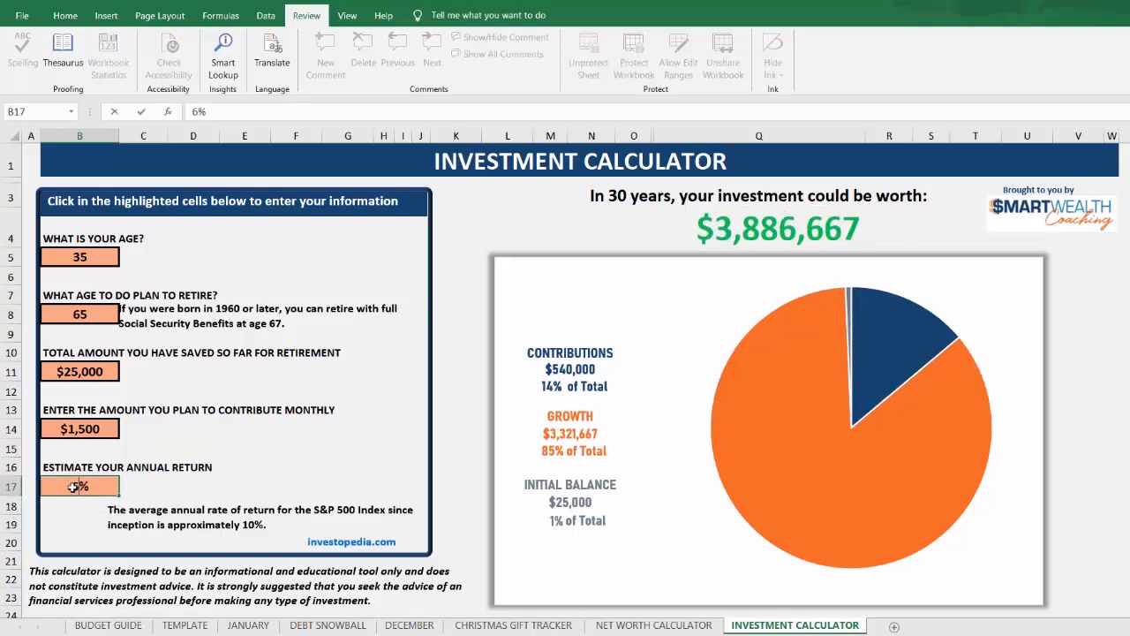
key("Return")
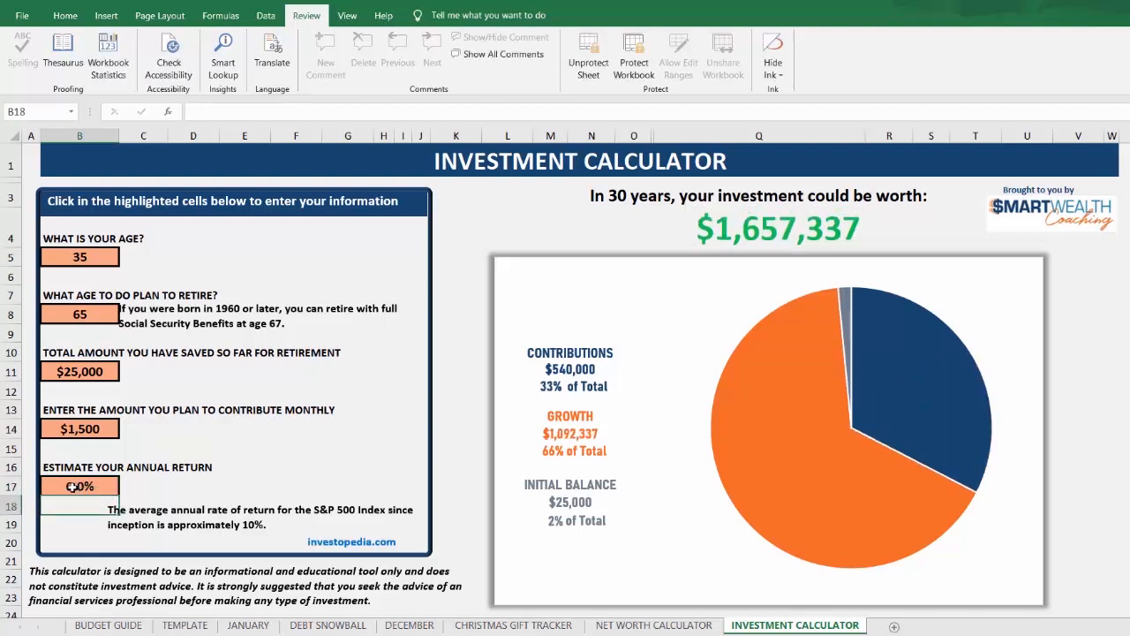
Step: Set the planned monthly contribution to 1,200
left_click(85, 430)
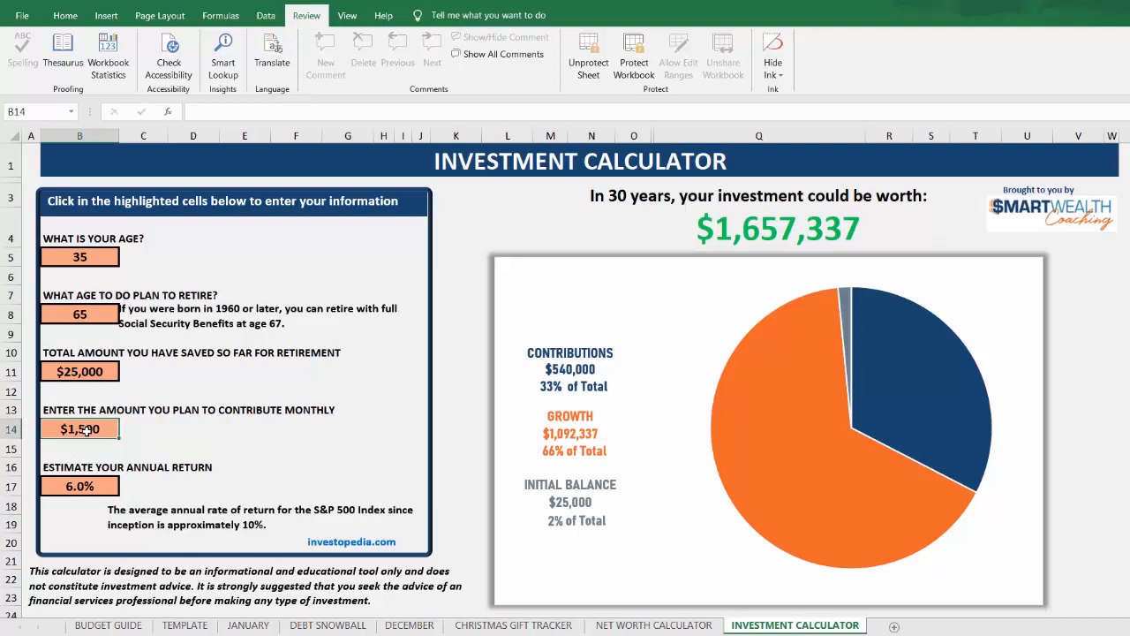
type("1,2")
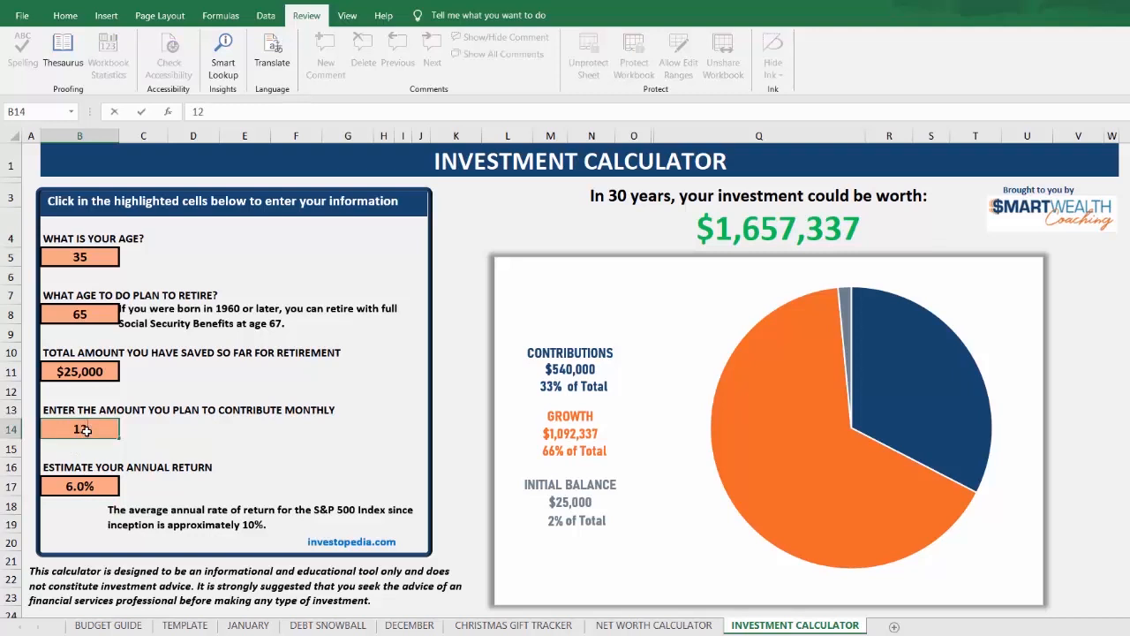
type("00")
key("Return")
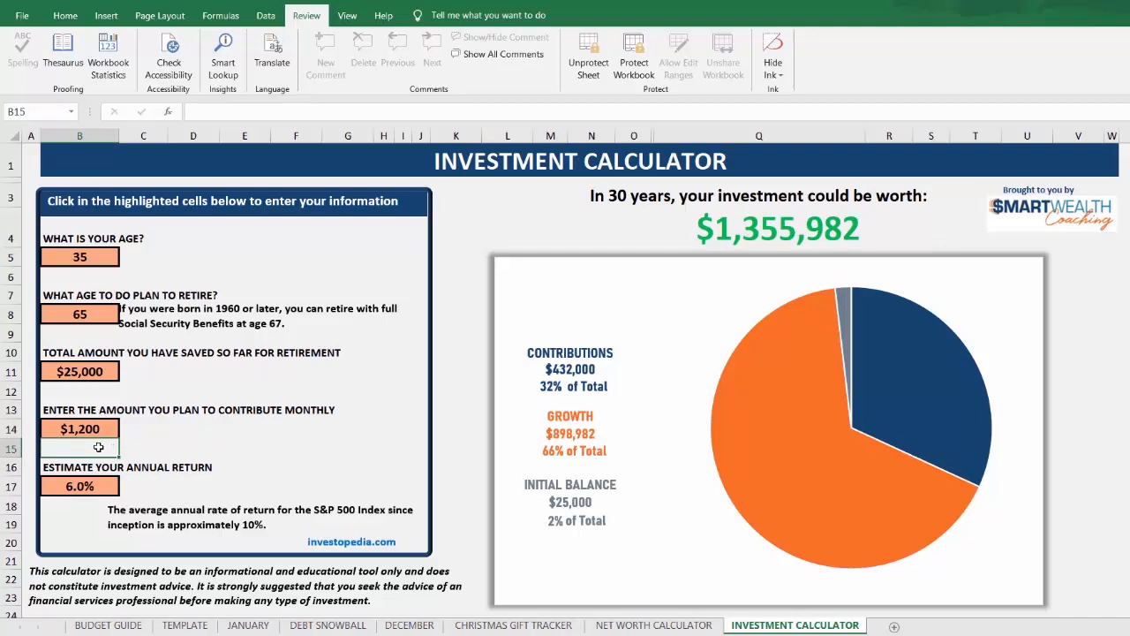
Step: Set the planned retirement age to 60
left_click(91, 316)
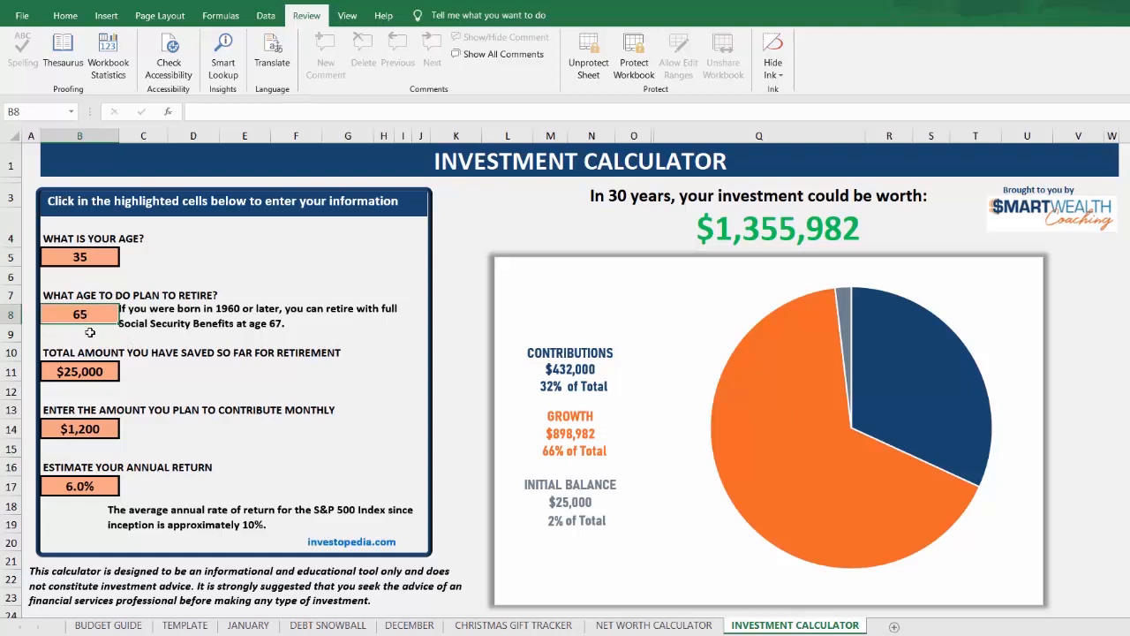
type("60")
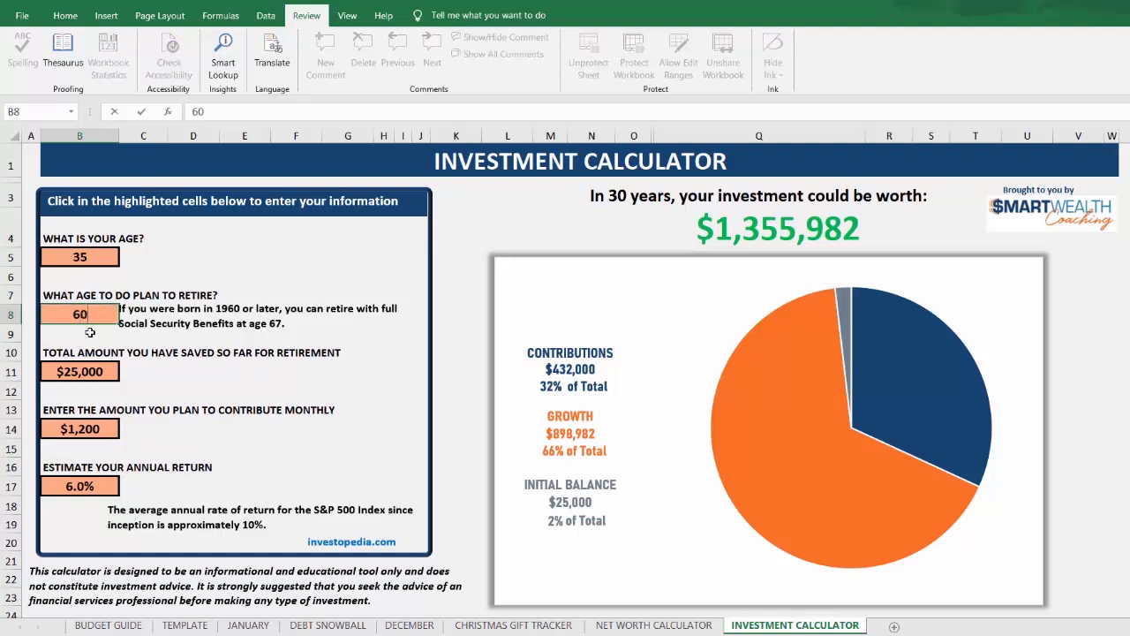
key("Return")
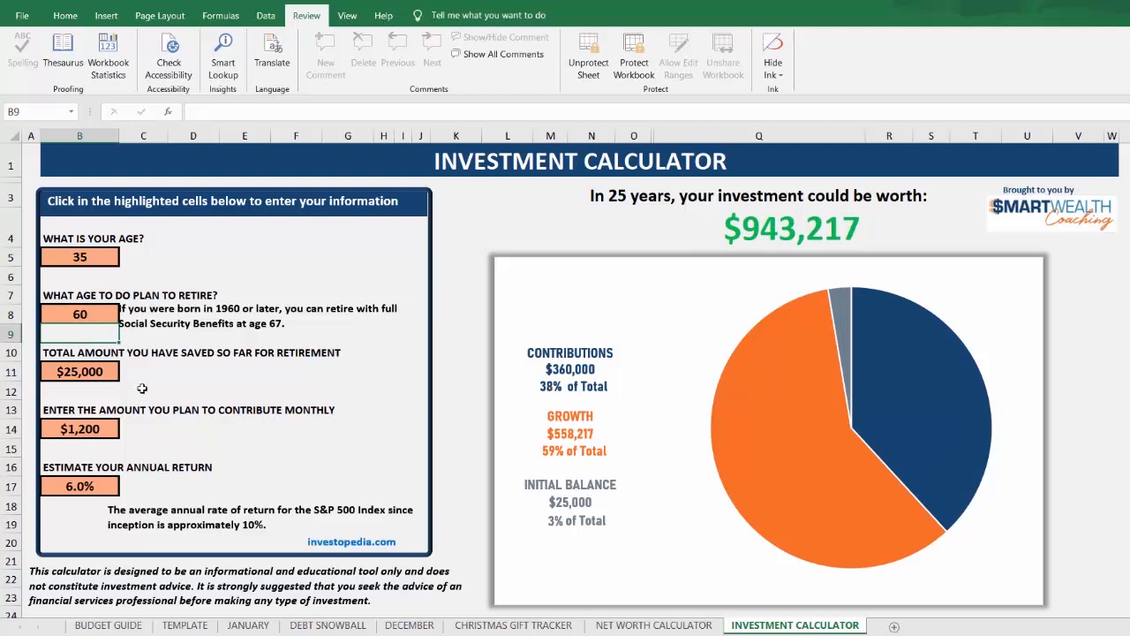
left_click(58, 506)
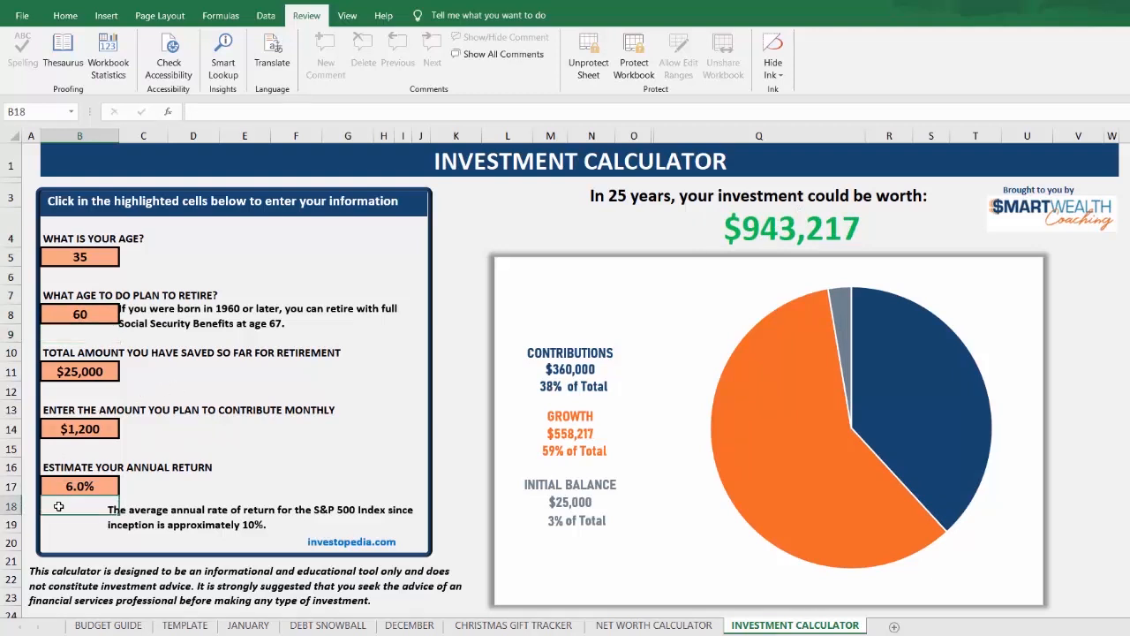